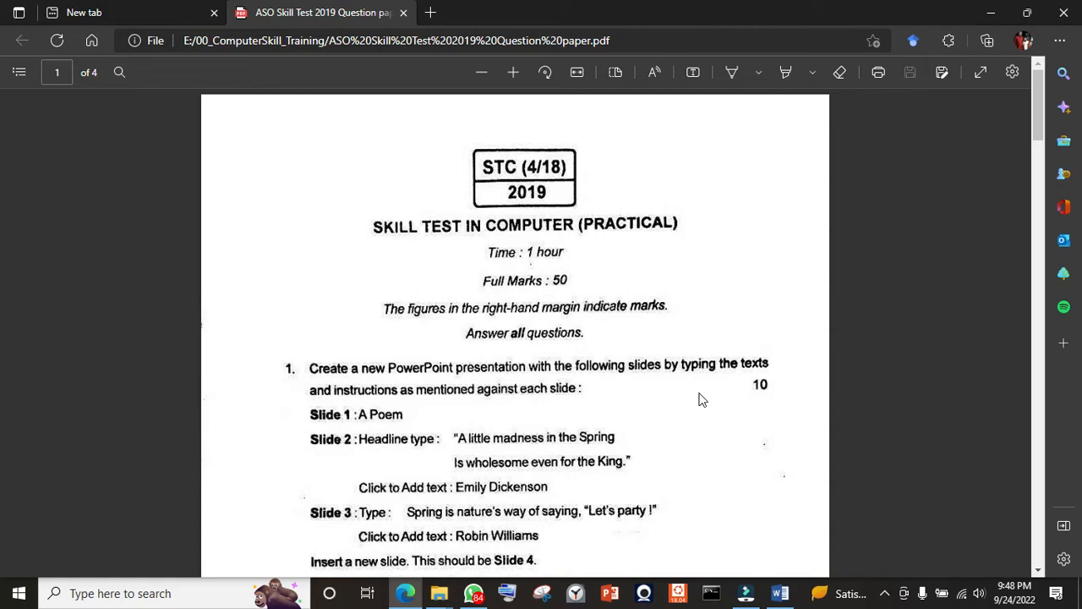
- Switch to Word to read question 3 of the MS-Access questions document, and launch Access 2013
click(781, 594)
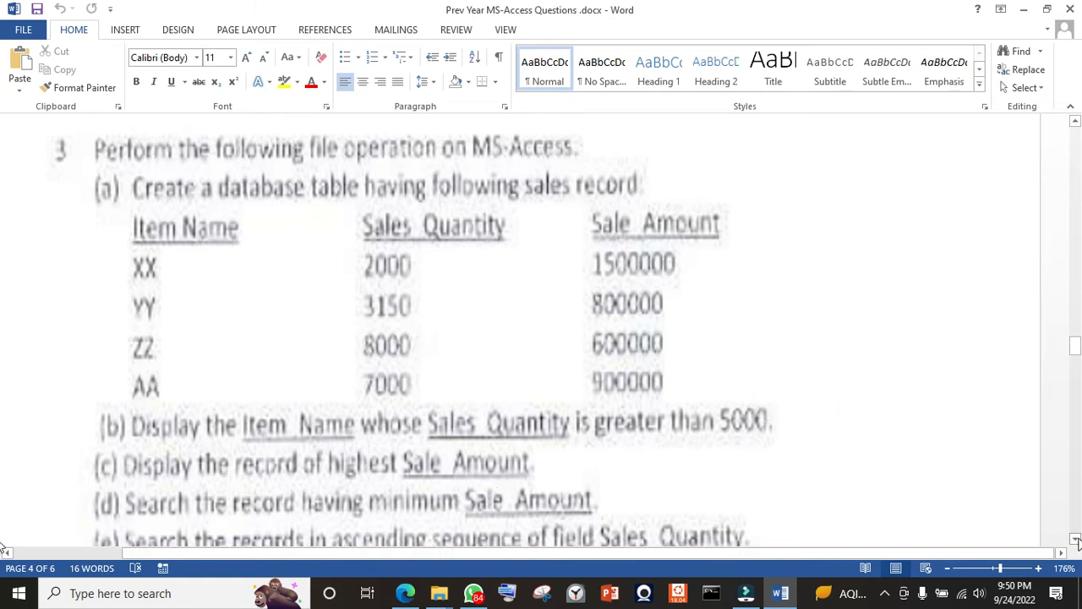
click(1077, 540)
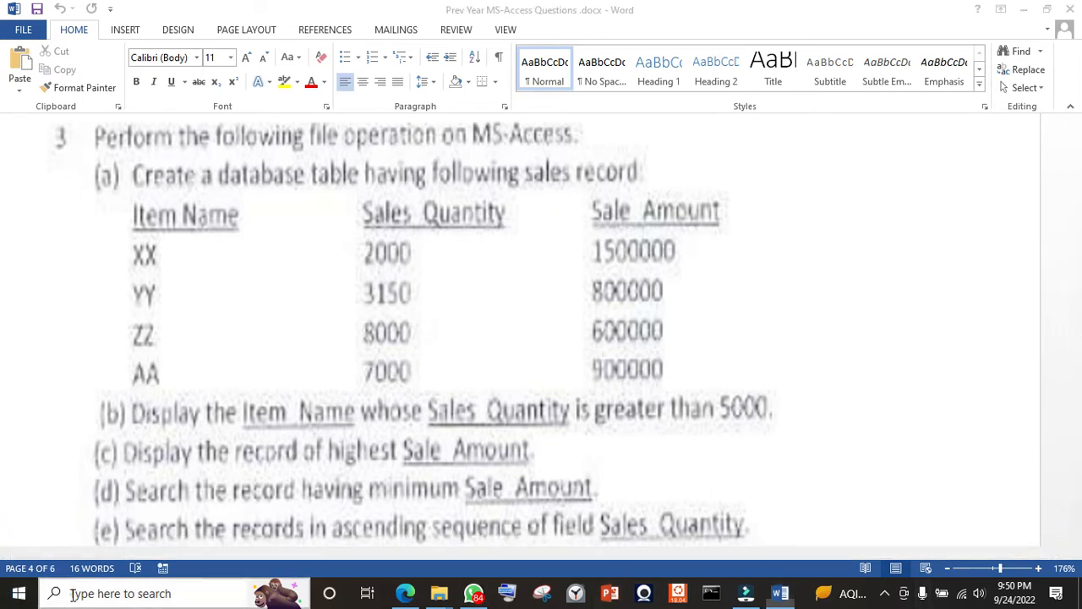
click(71, 595)
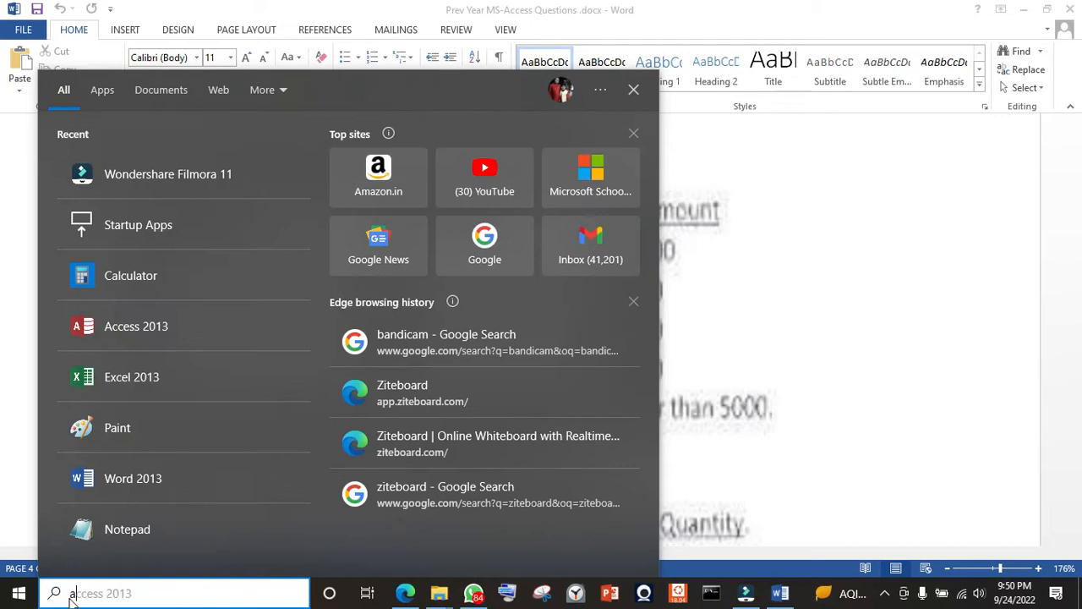
text(cc)
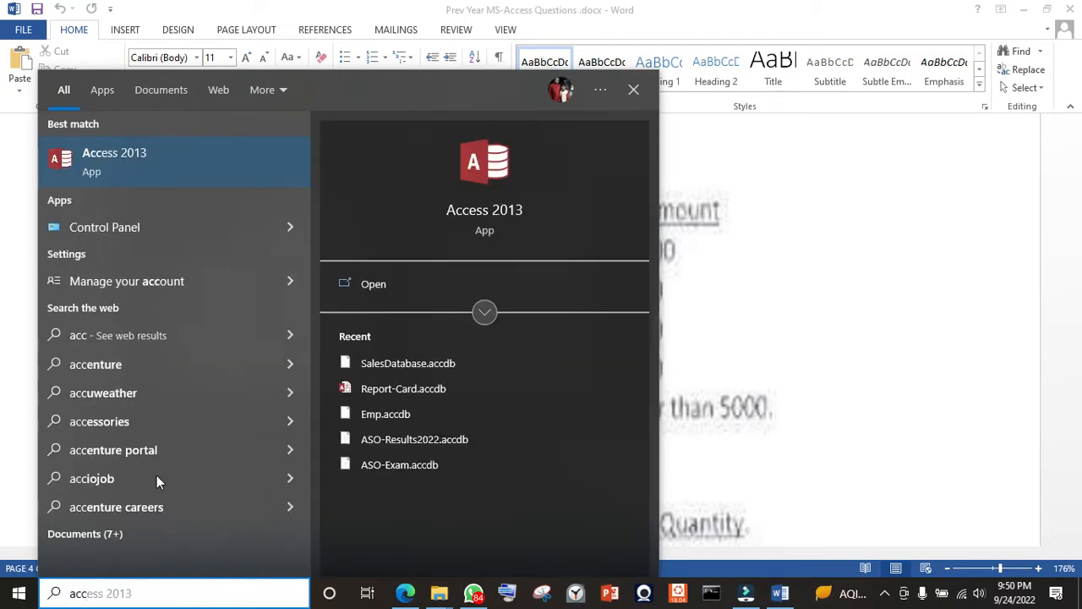
click(384, 284)
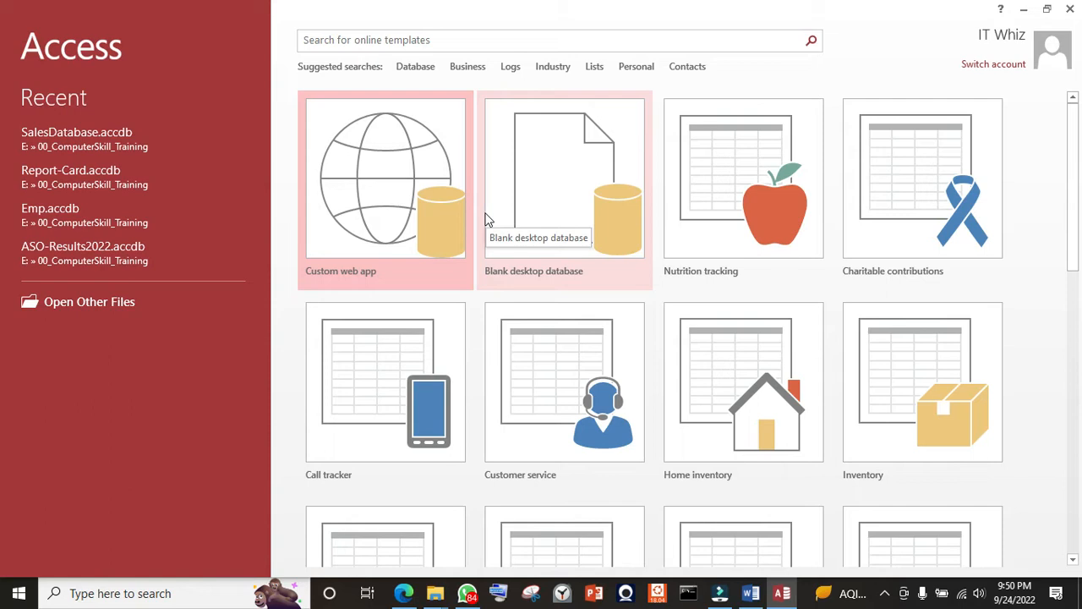
- Create a blank desktop database named Sep24_SalesDataBase
click(543, 180)
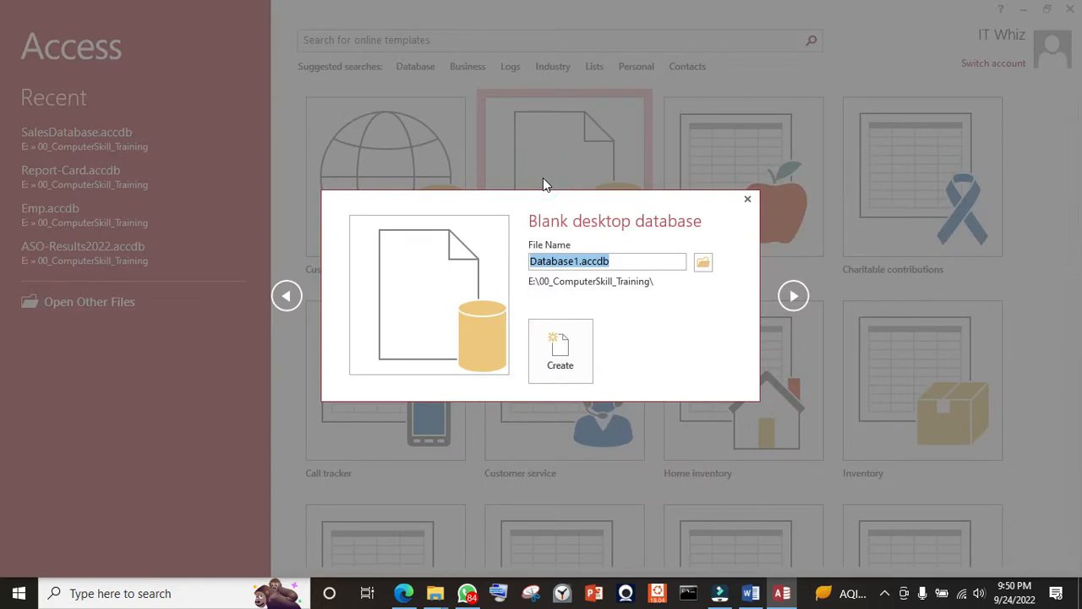
text(Sep2)
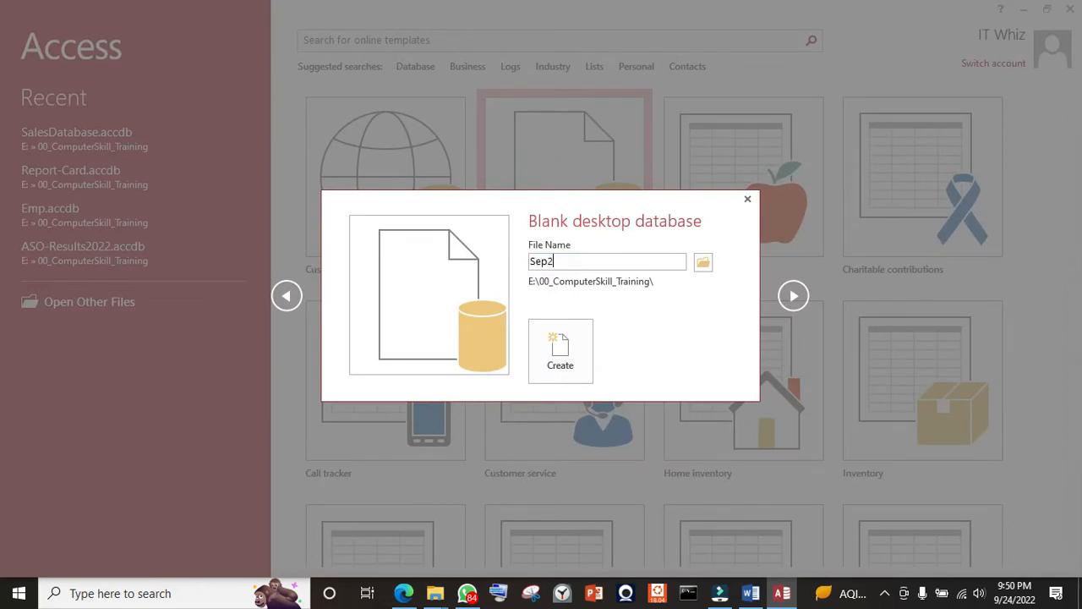
text(4_SalesDataBase)
click(550, 345)
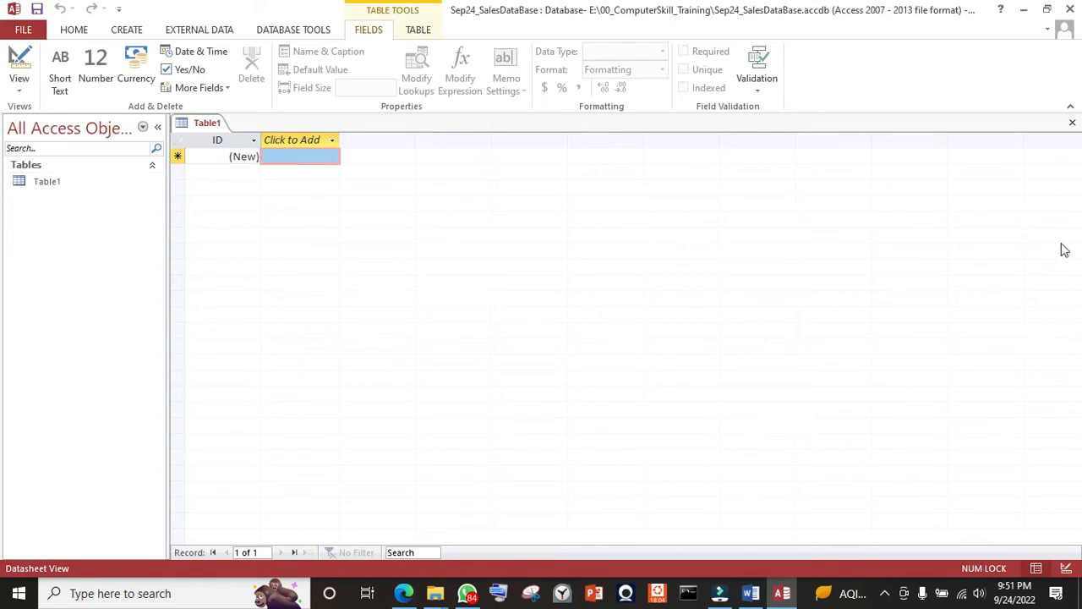
- Switch the new table to Design View, saving it as Sales_Table
click(1067, 571)
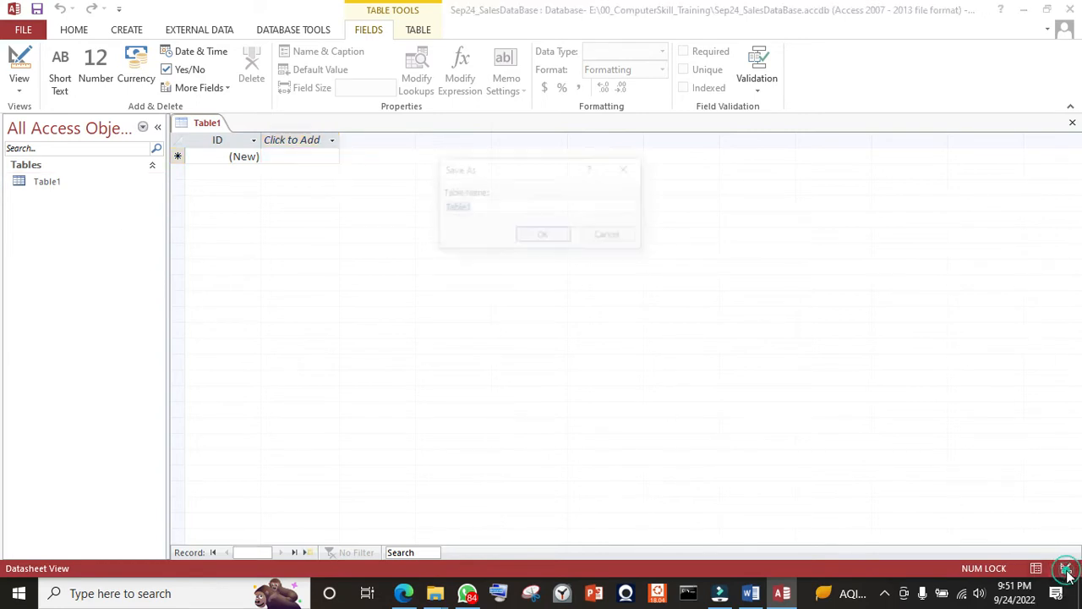
text(Sales_Tab)
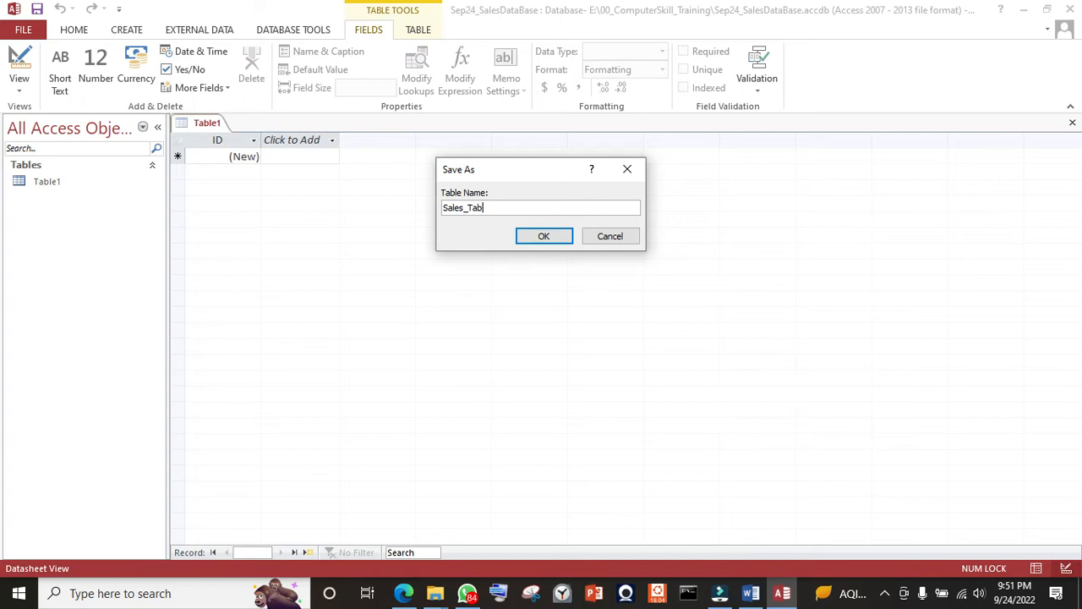
key(Return)
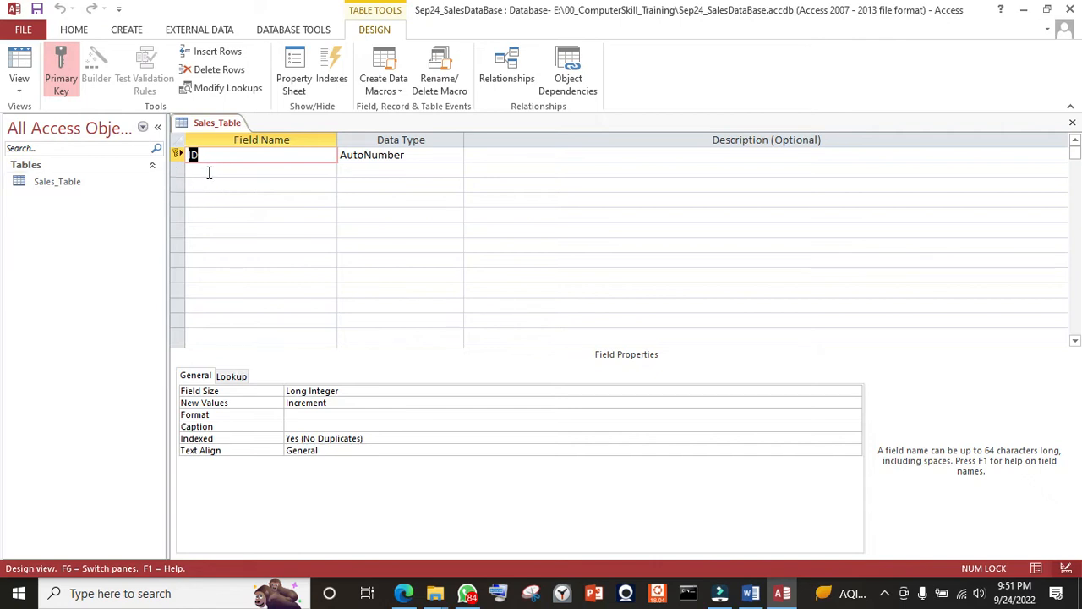
- Add the fields Item Name, Sales Quantity and Sales Amount below the ID field, checking the names against the Word question
click(265, 173)
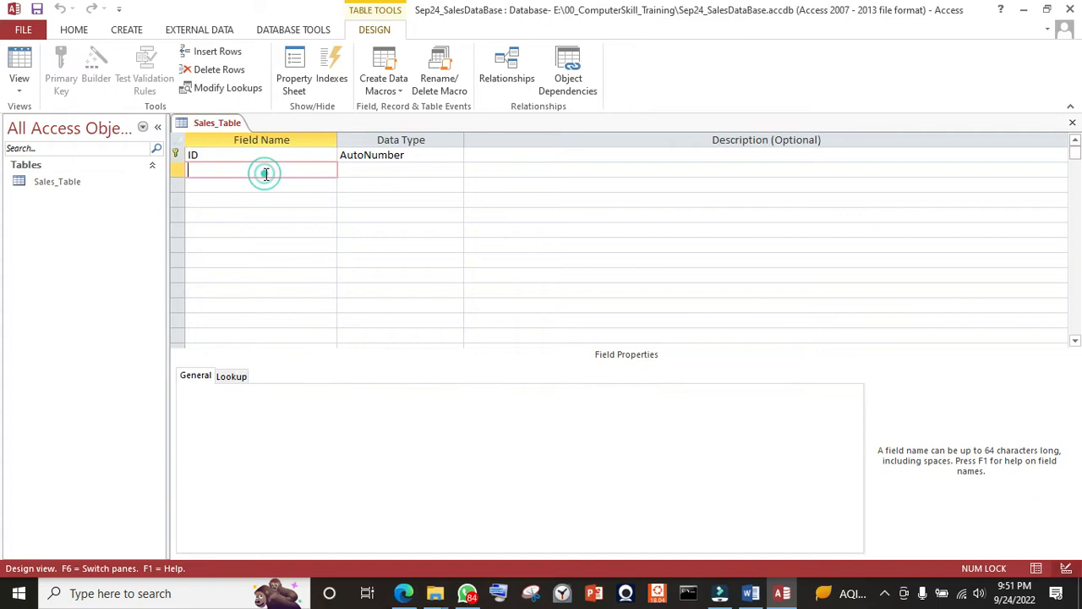
key(alt+Tab)
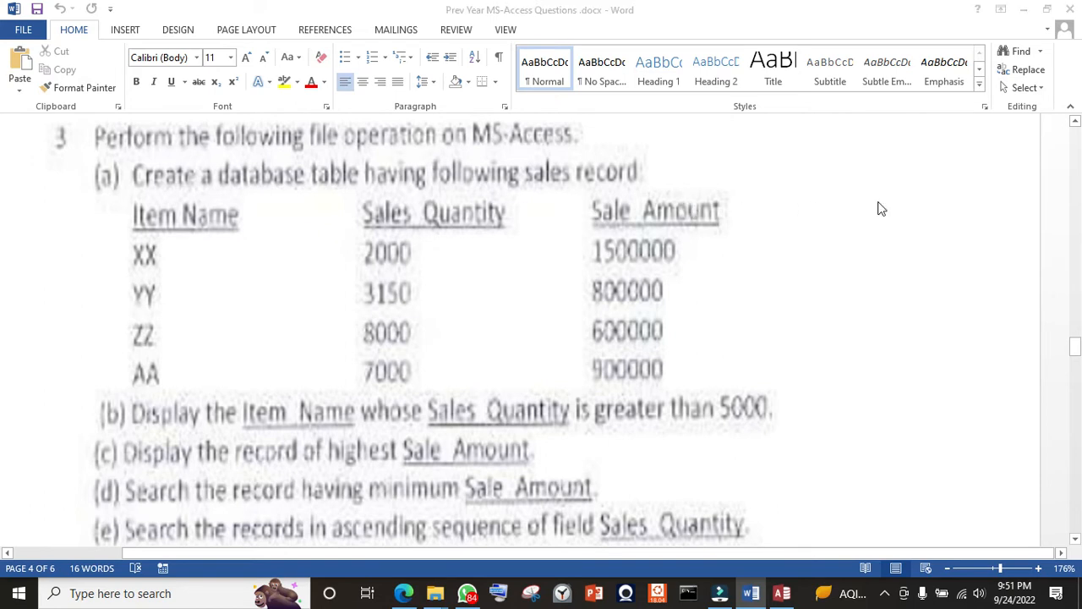
key(alt+Tab)
text(Ite)
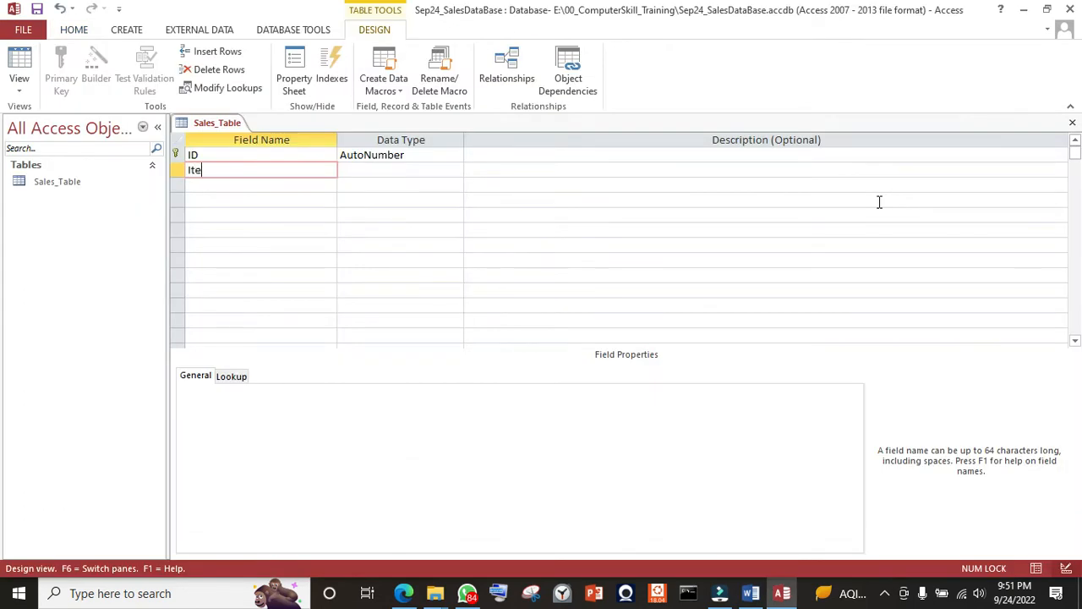
text(m Name)
key(Down)
text(Sales Quan)
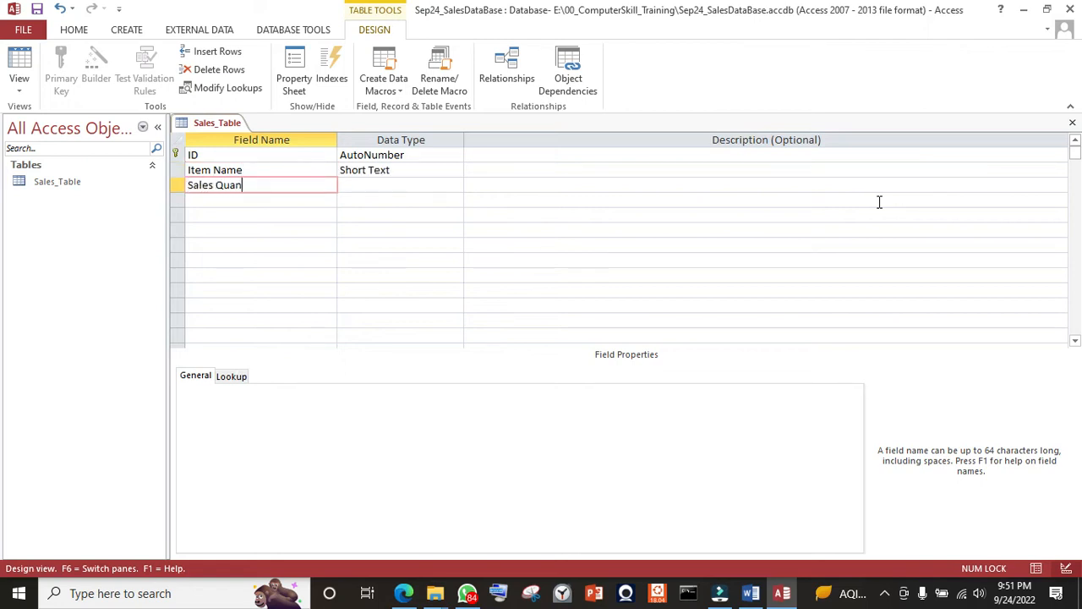
text(tity)
key(Down)
text(Sales )
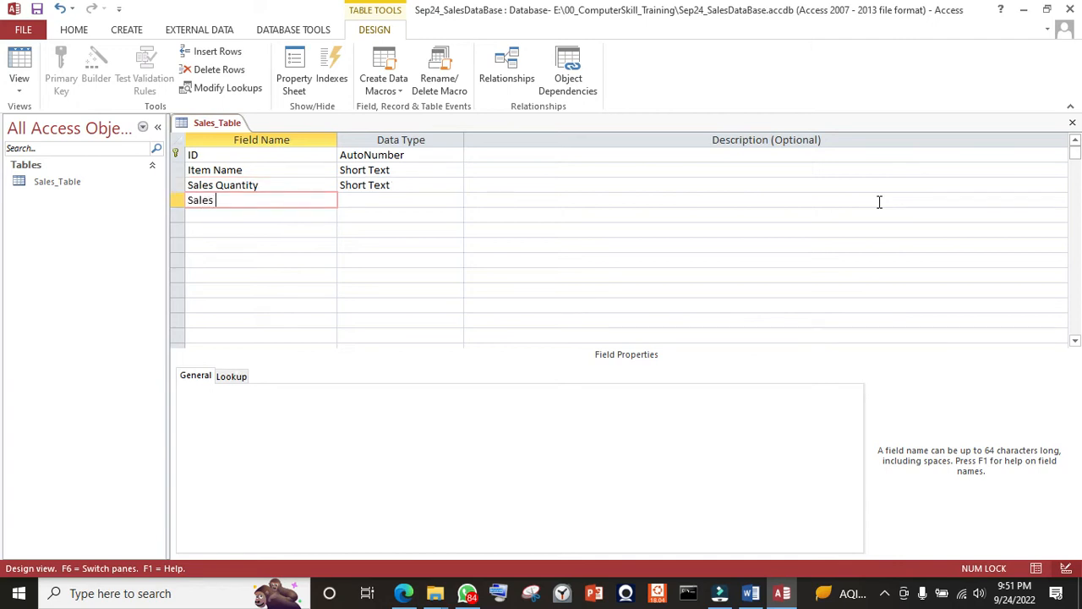
text(Amount)
- Set the data type of the Item Name field to Long Text
click(383, 198)
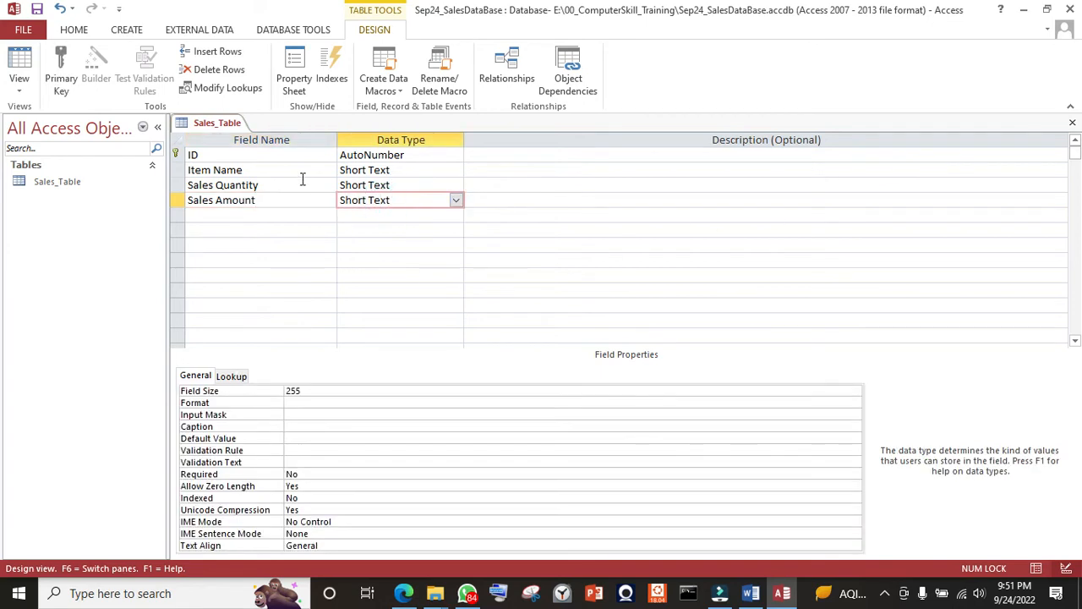
click(303, 177)
click(356, 169)
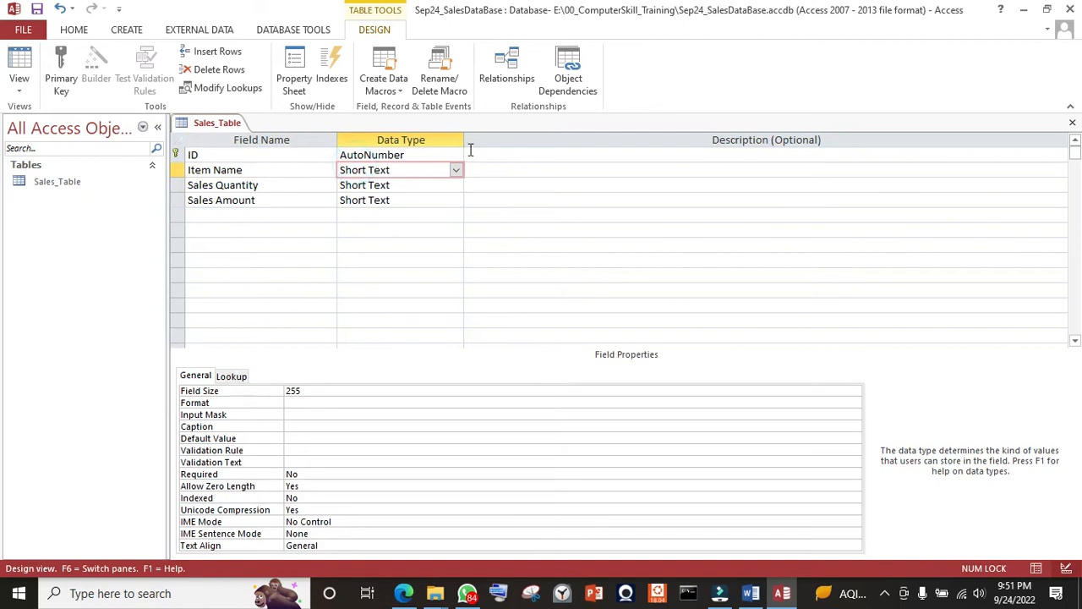
click(456, 172)
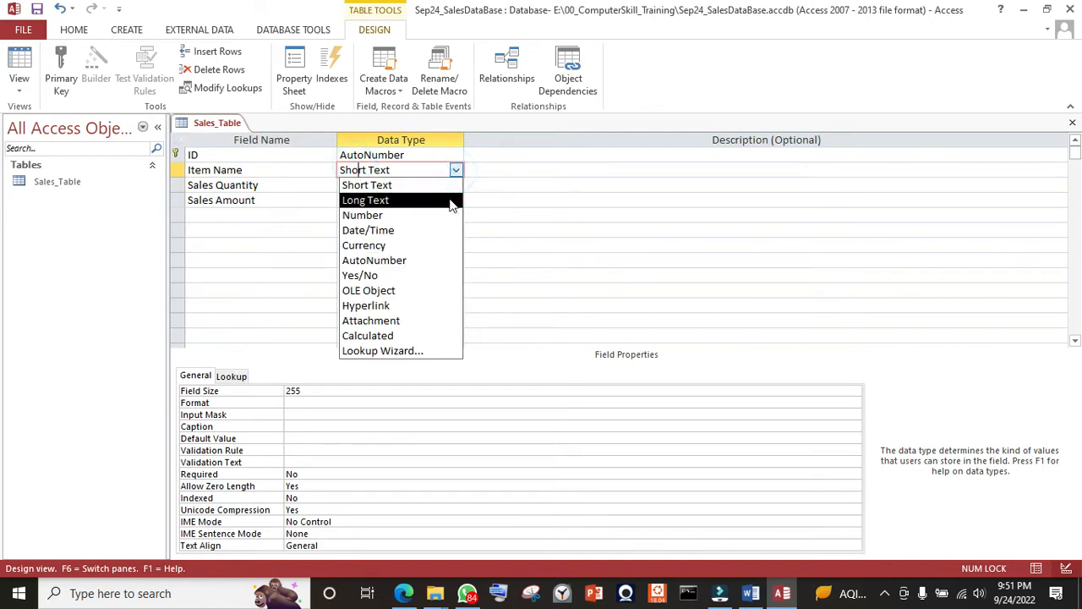
click(449, 199)
- Examine the sales records in the Word question and the ASO Skill Test 2019 PDF in Edge, and return to Access
key(alt+Tab)
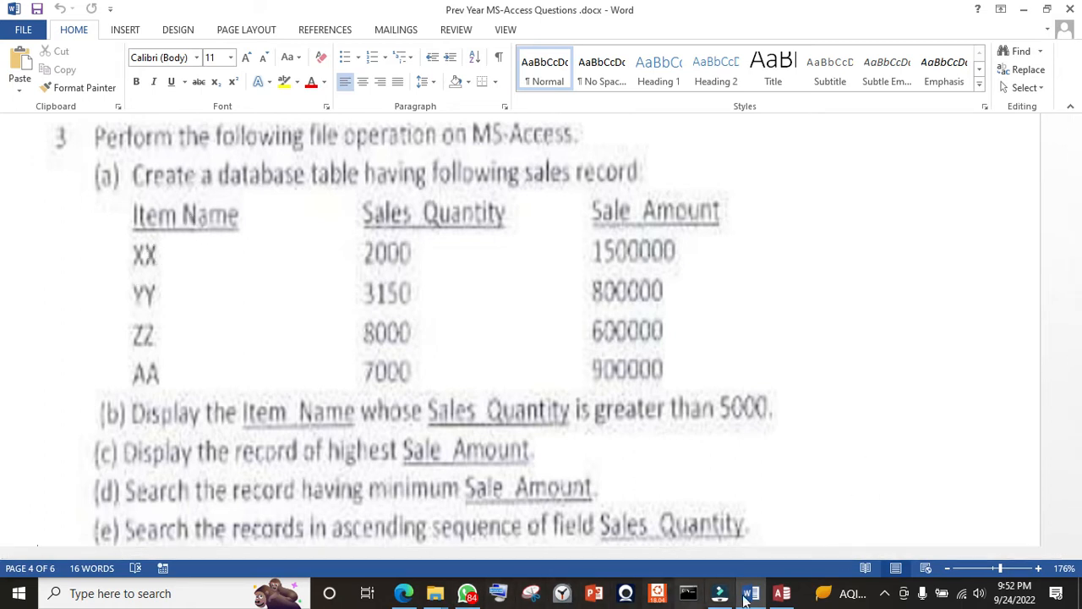
mouse_move(403, 594)
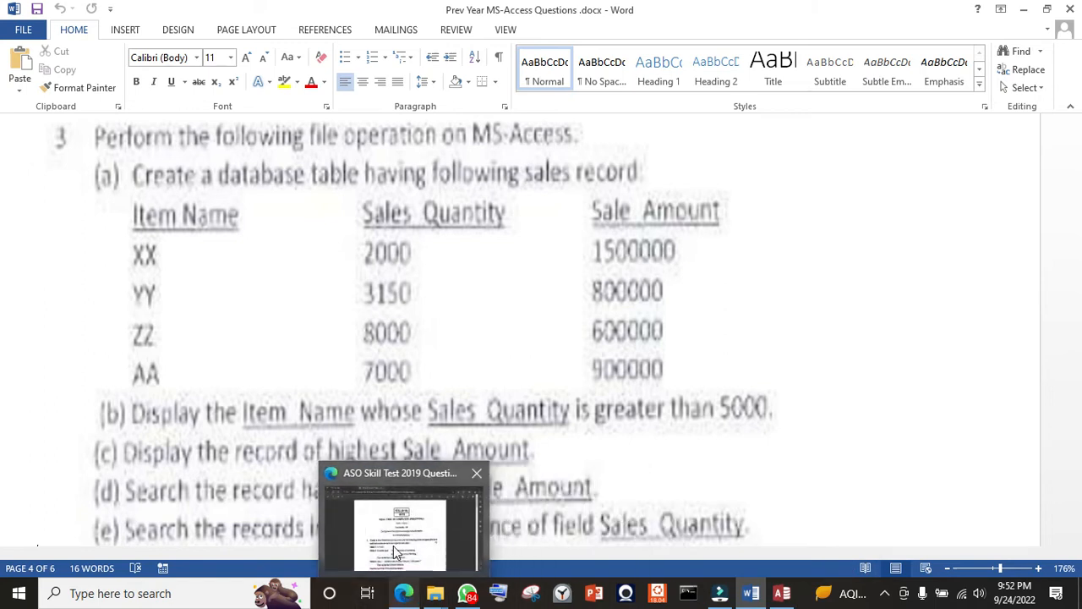
click(394, 551)
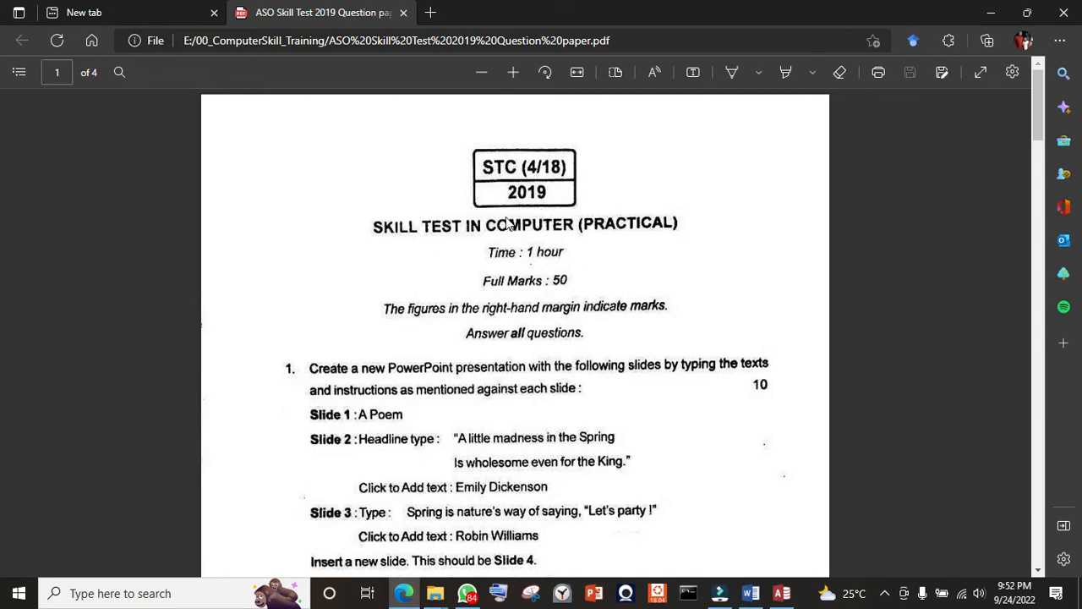
key(alt+Tab)
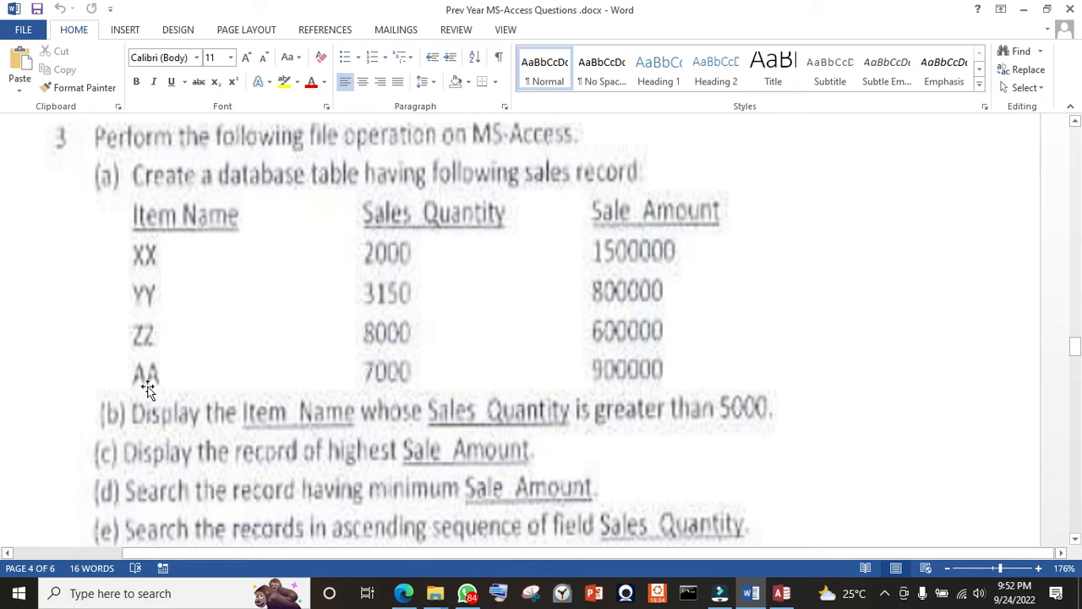
key(alt+Tab)
key(alt+Tab)
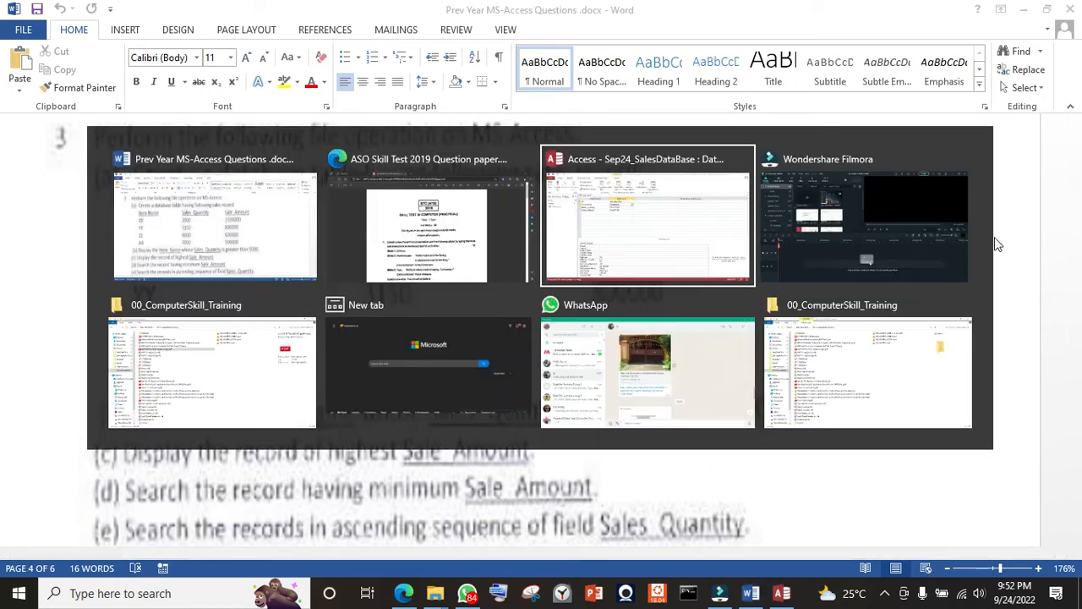
key(Escape)
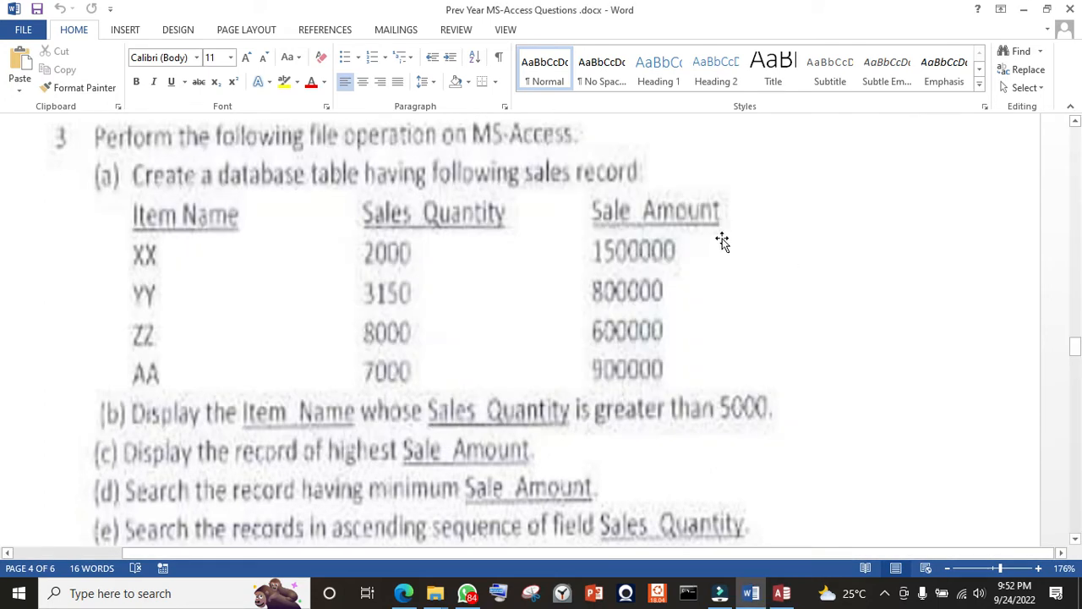
key(alt+Tab)
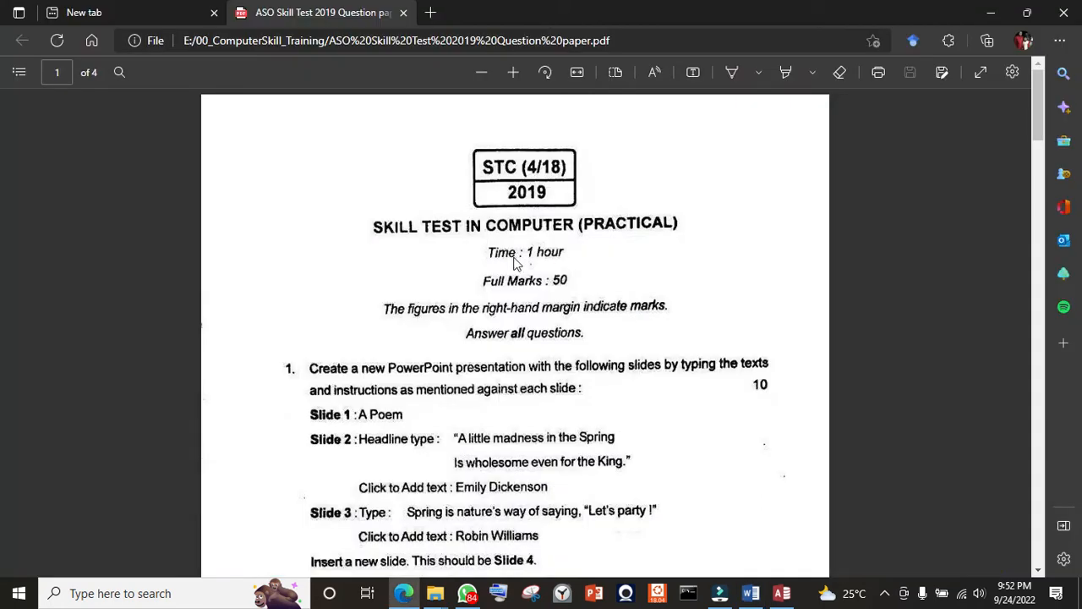
key(alt+Tab)
key(alt+Tab)
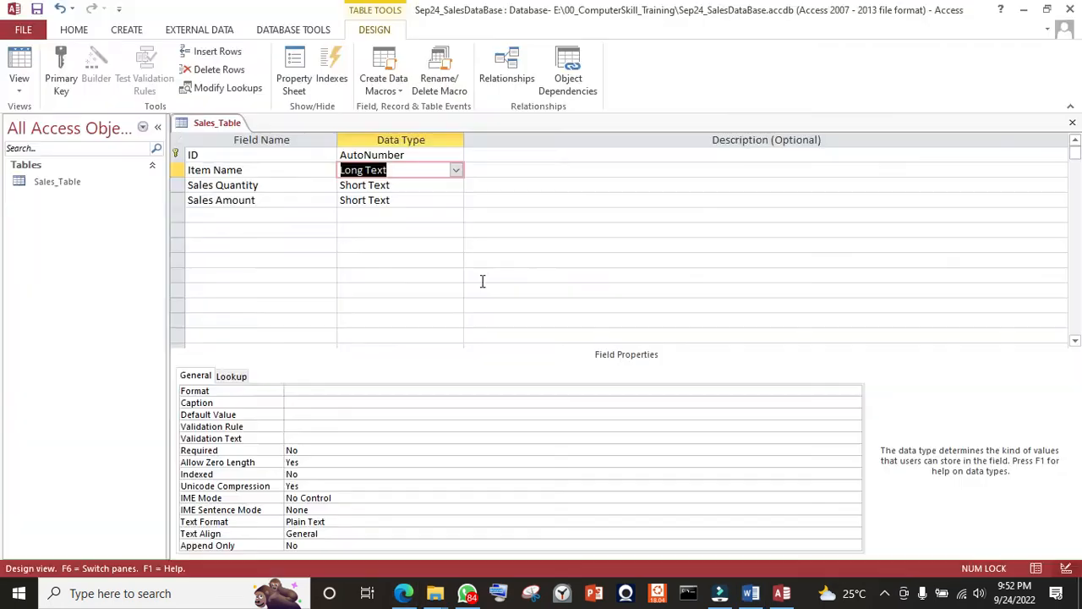
- Set the data type of both the Sales Quantity and Sales Amount fields to Number
click(421, 185)
click(455, 185)
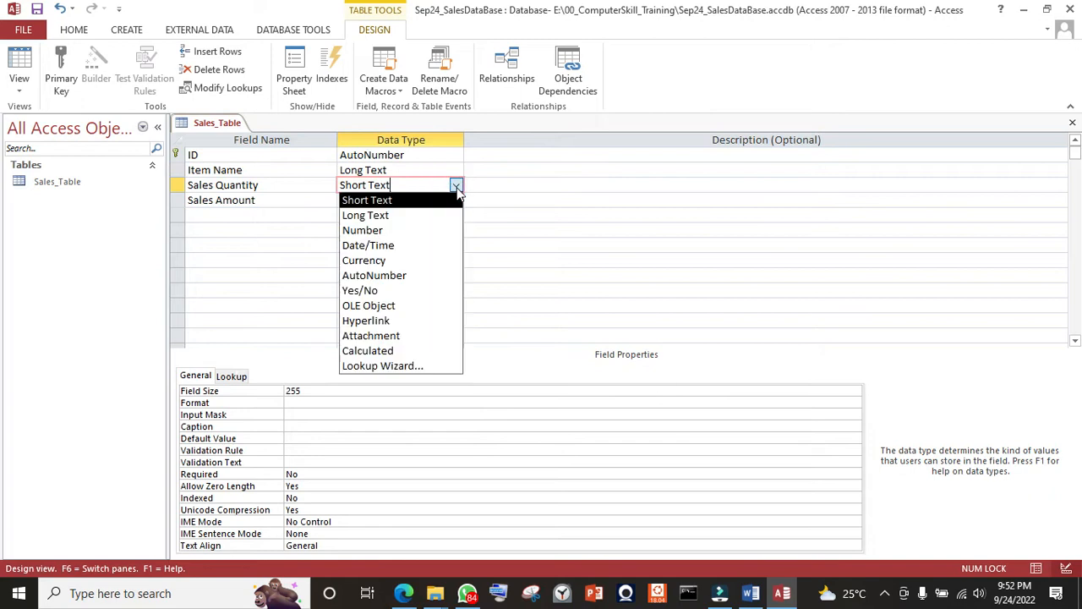
click(430, 237)
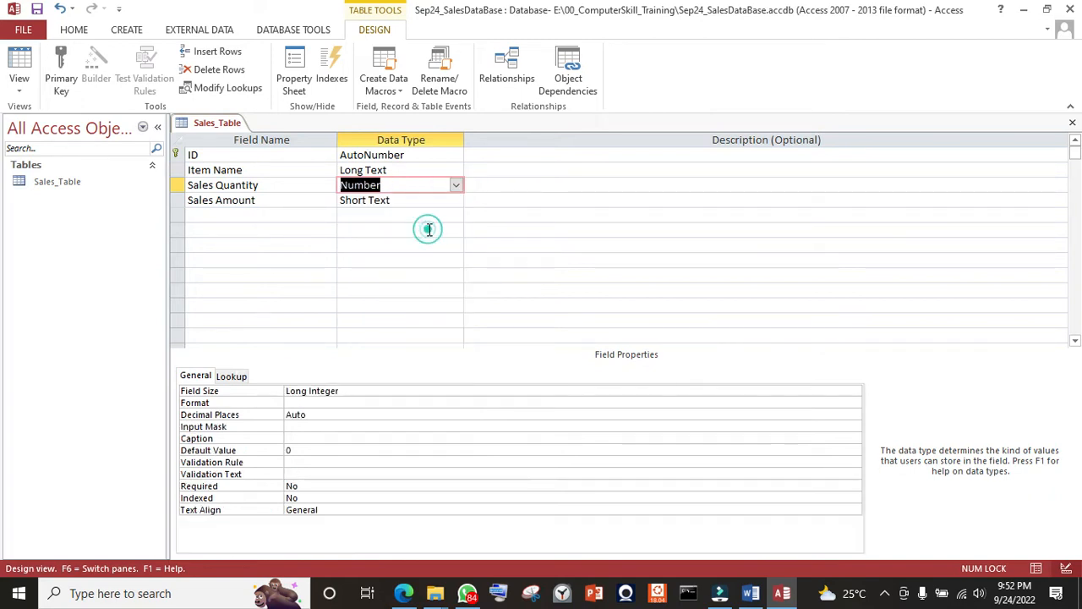
click(385, 205)
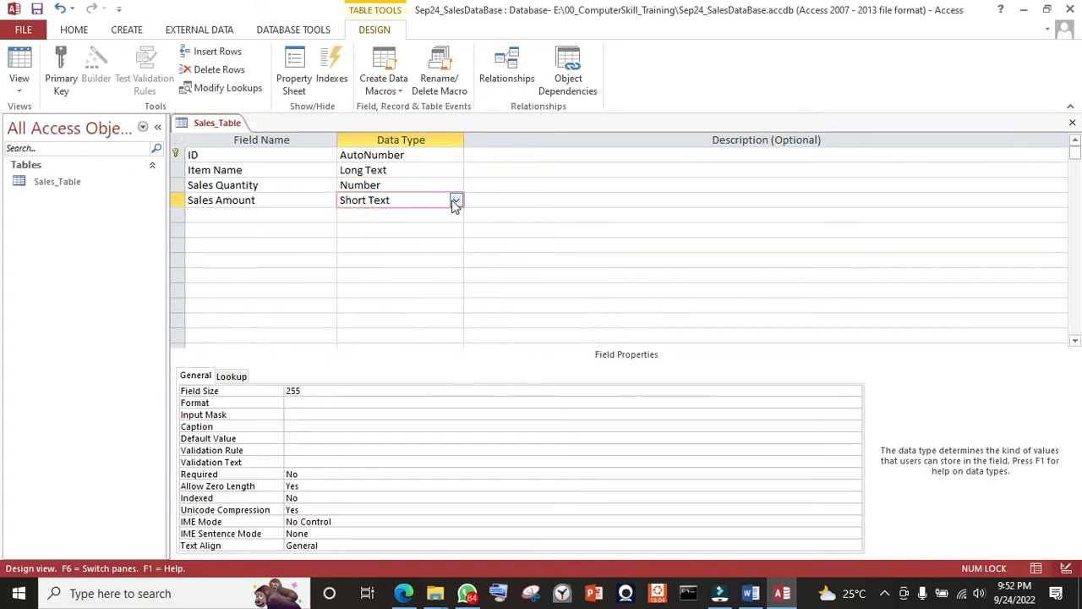
click(455, 200)
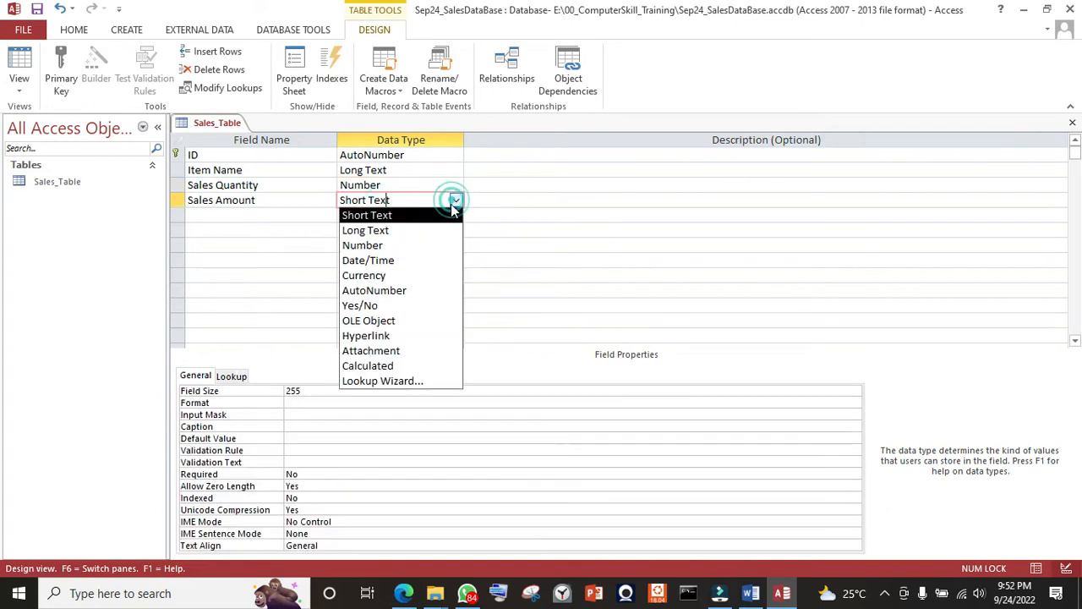
click(433, 252)
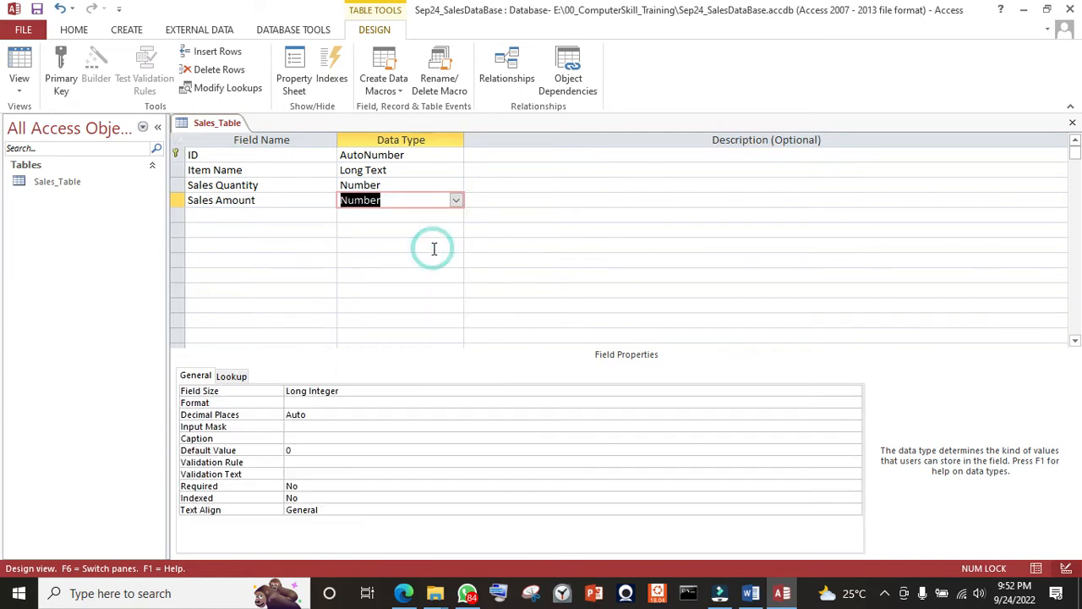
- Save the Sales_Table design and select the table among the database objects
click(306, 261)
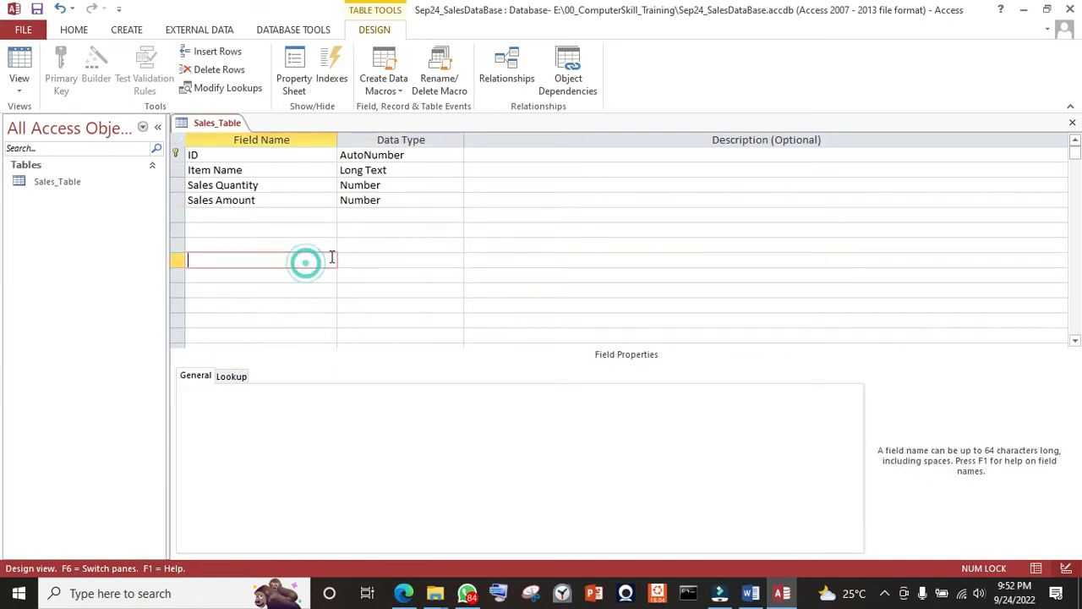
click(37, 10)
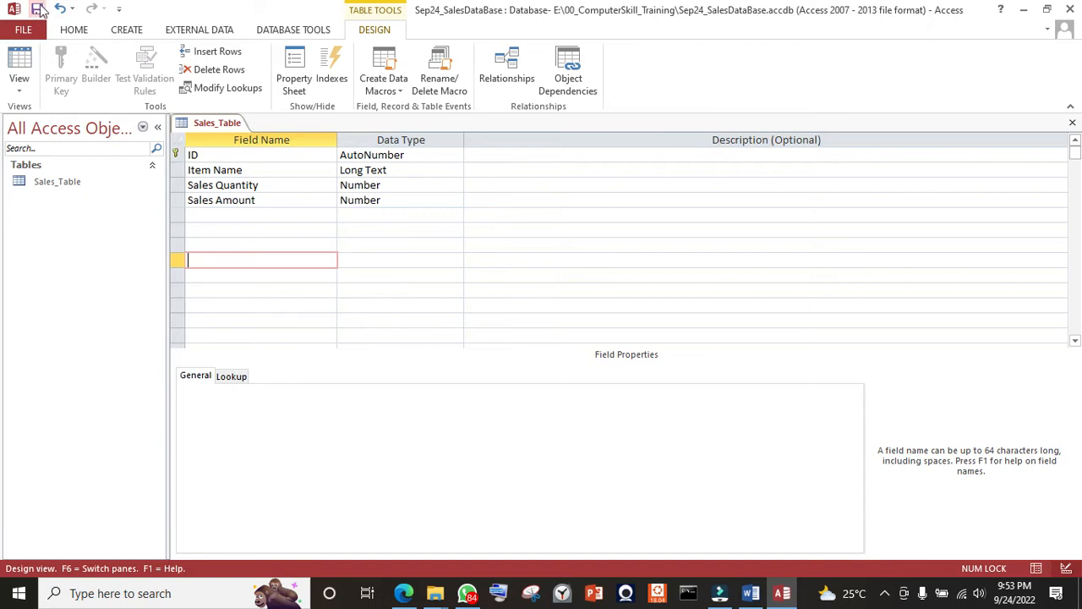
click(66, 188)
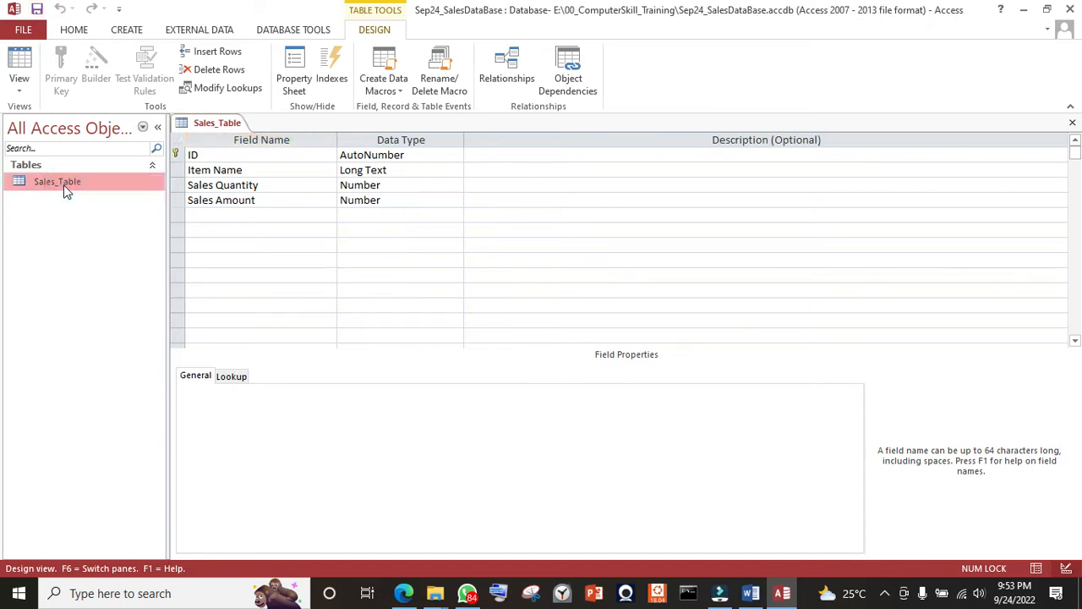
- Switch Sales_Table to Datasheet view and enter XX as the Item Name of the first record
click(1035, 568)
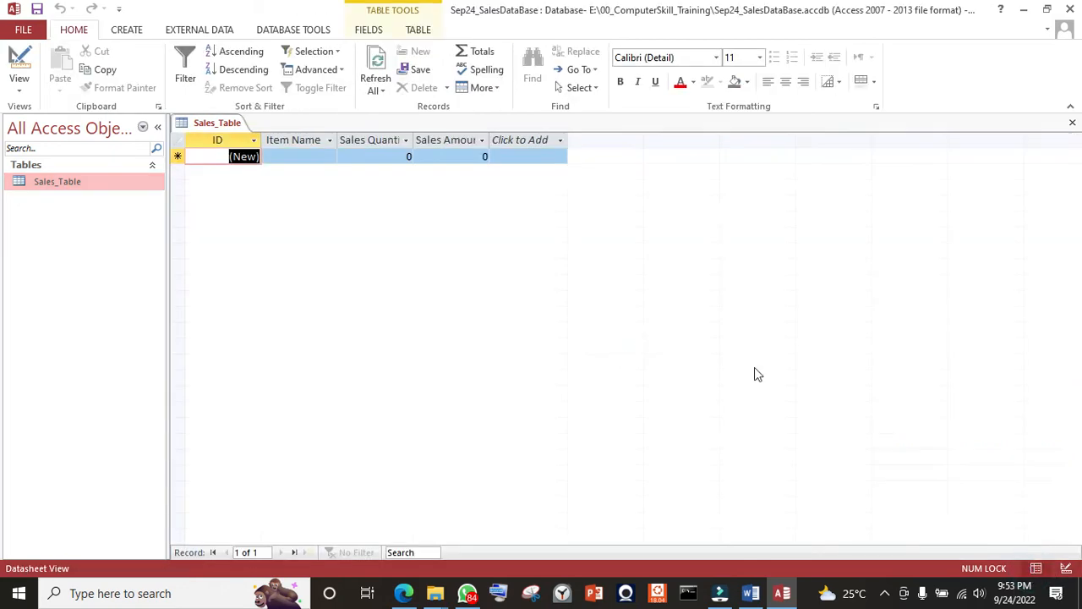
click(318, 158)
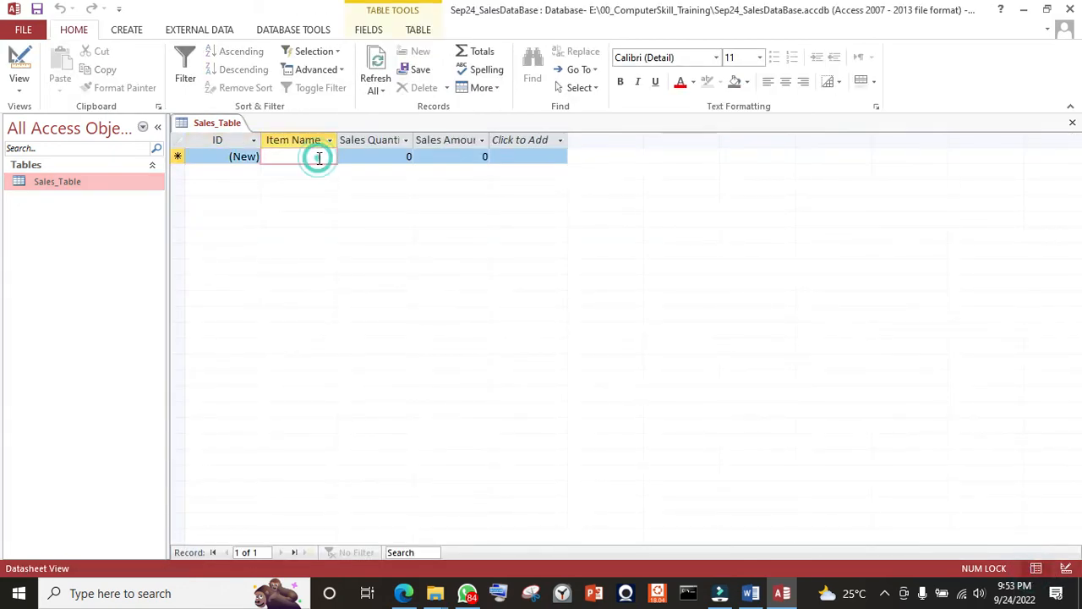
text(XX)
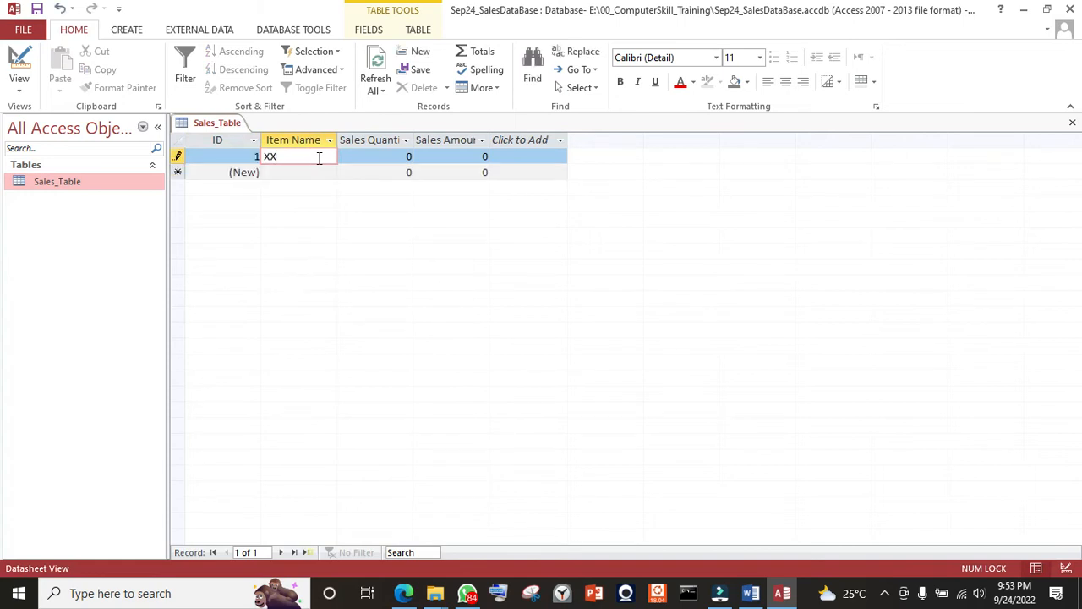
key(Tab)
- Consult the sales records in the Word question, then set the XX record's Sales Quantity to 2000 and Sales Amount to 150000
key(alt+Tab)
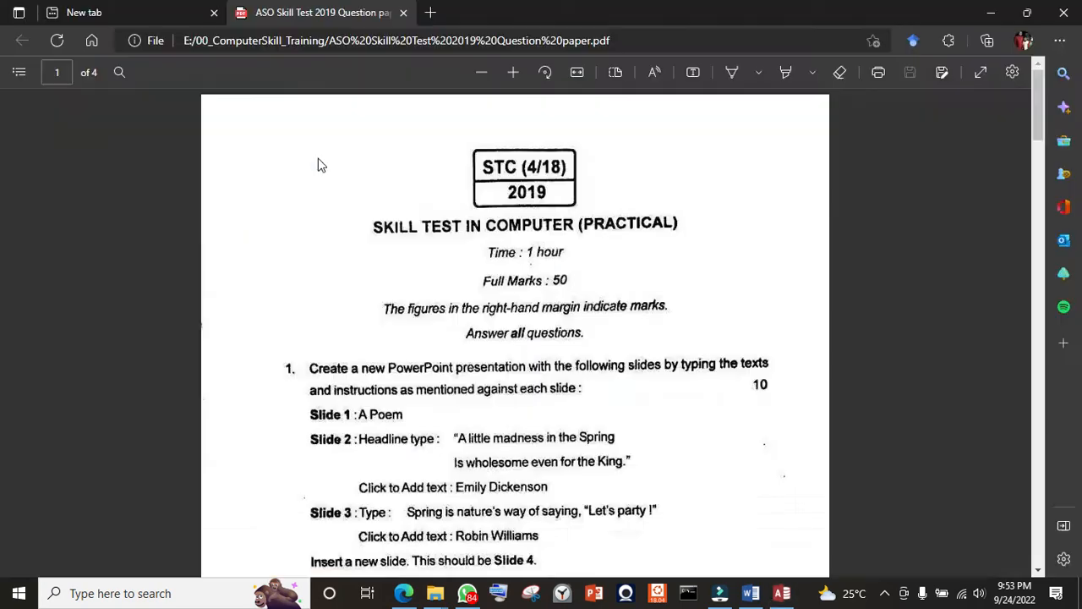
key(alt+Tab)
key(alt+Tab)
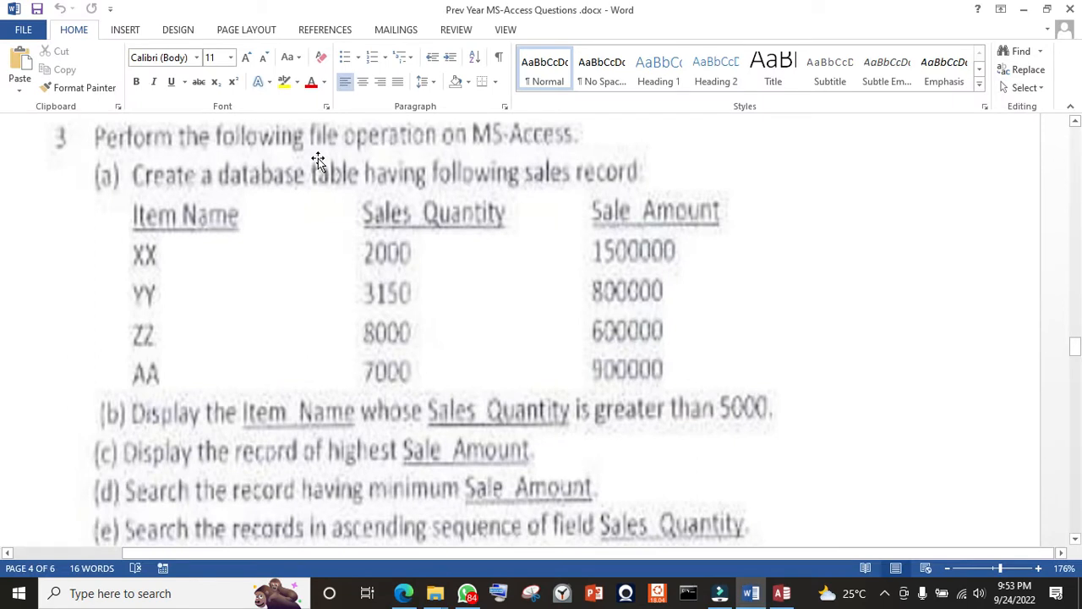
key(alt+Tab)
key(alt+Tab)
text(200)
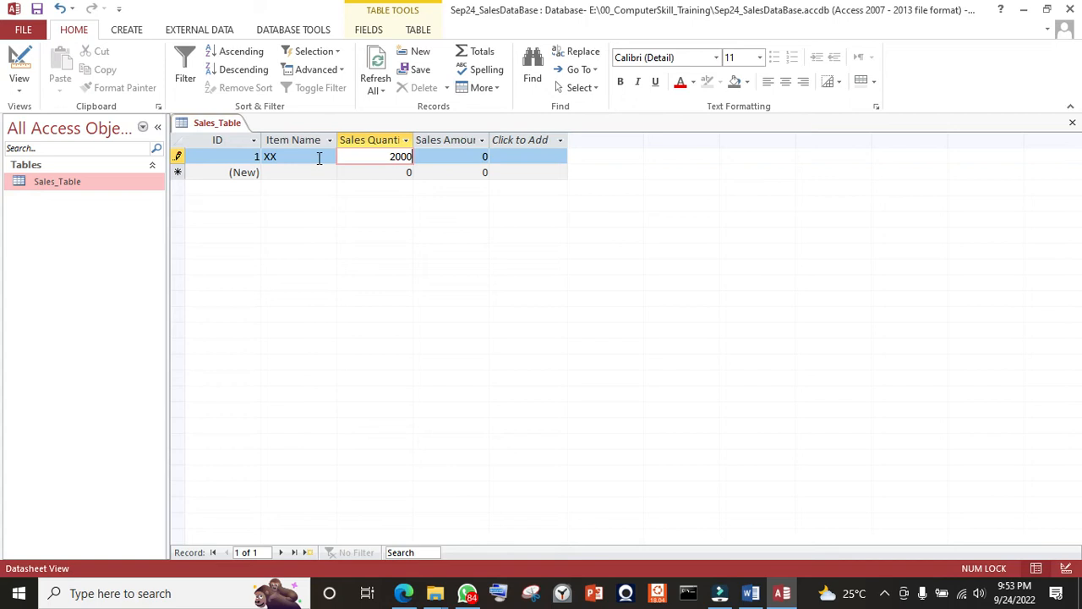
key(Tab)
text(150000)
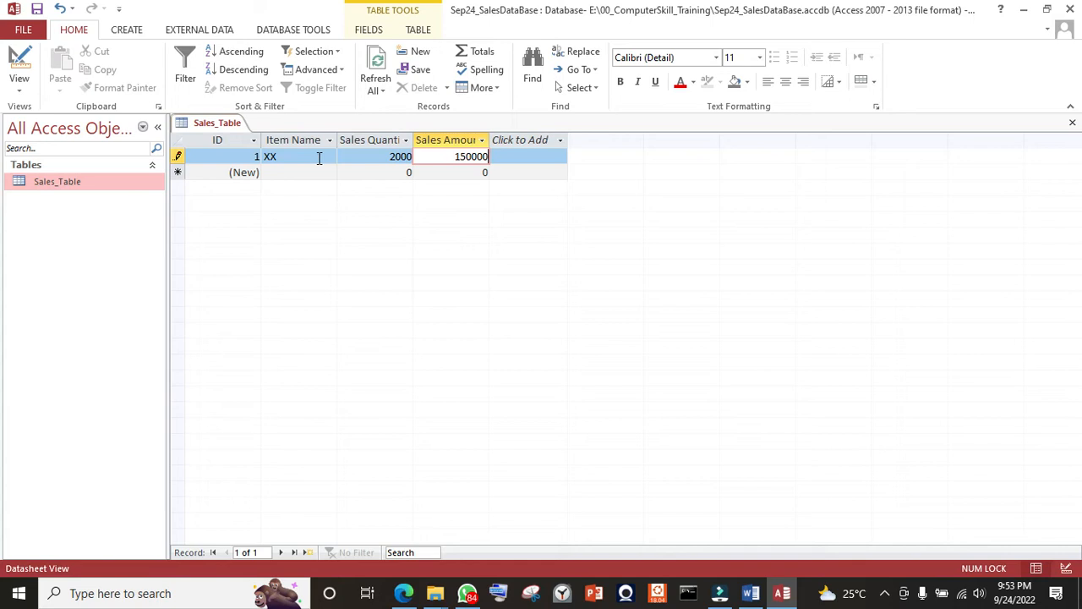
- Add the second record with Item Name YY, Sales Quantity 3150 and Sales Amount 800000, consulting the Word question
click(324, 171)
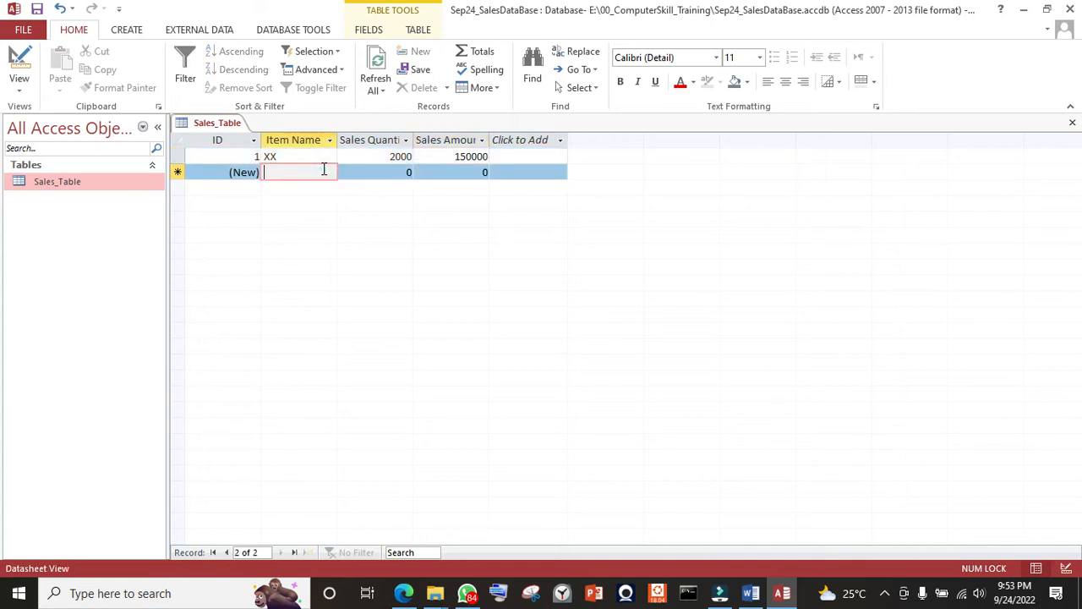
text(YY)
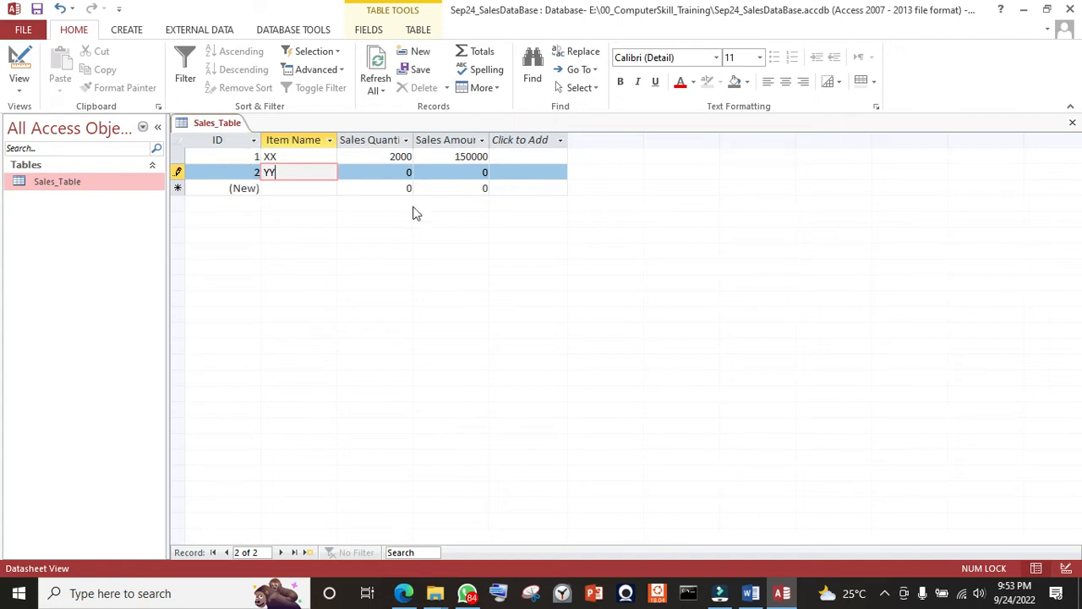
click(409, 173)
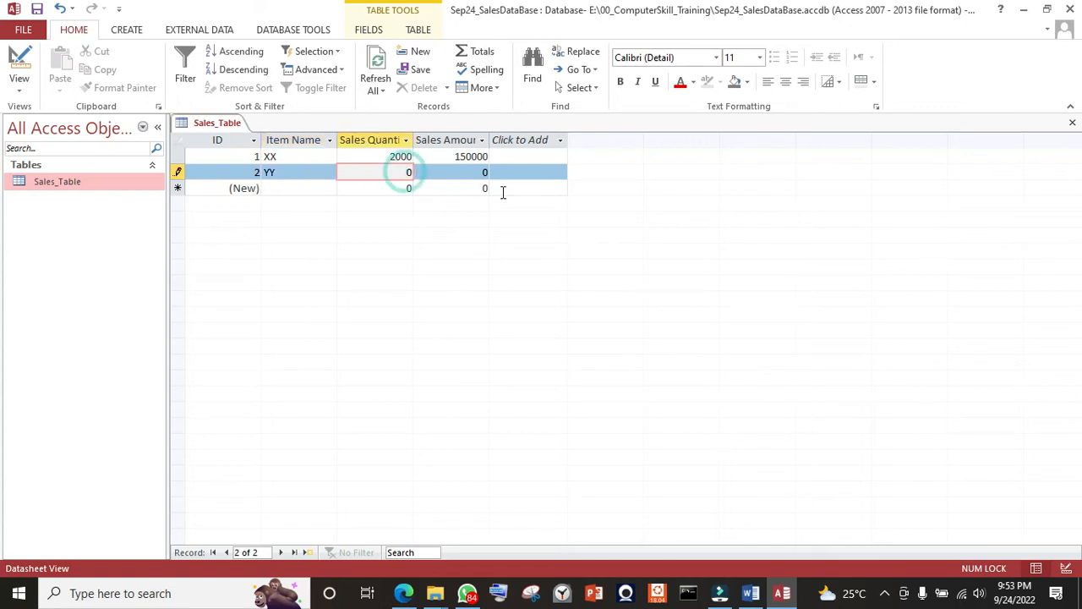
key(alt+Tab)
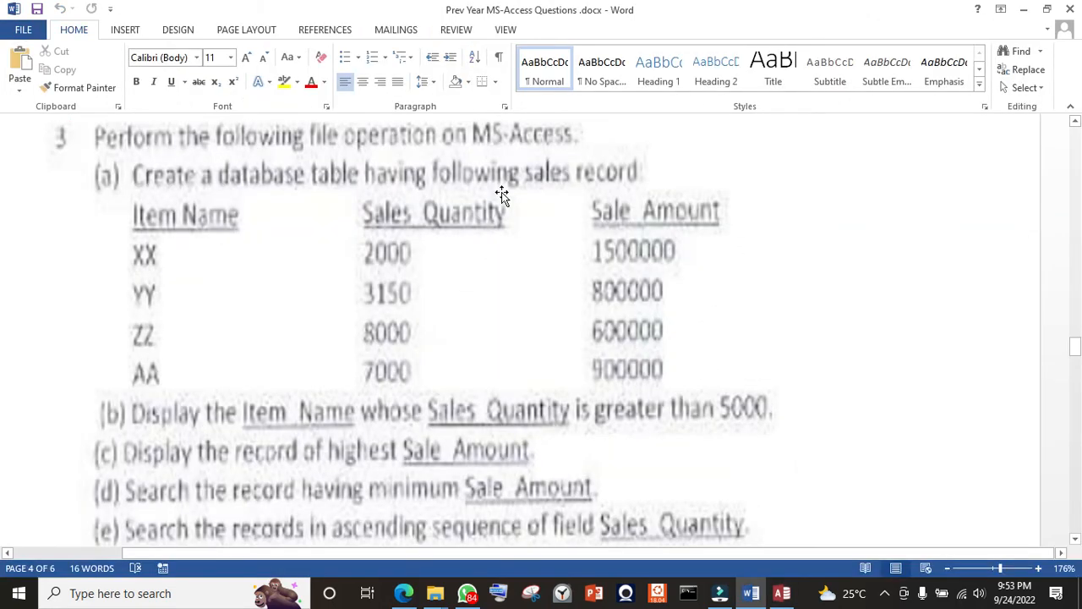
key(alt+Tab)
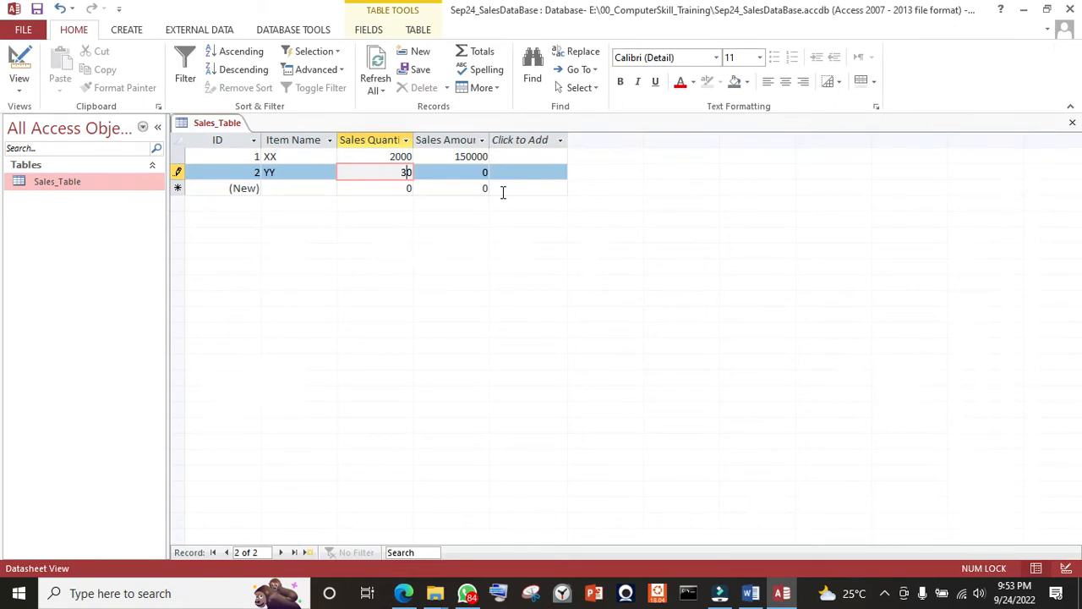
text(5)
key(Tab)
text(8)
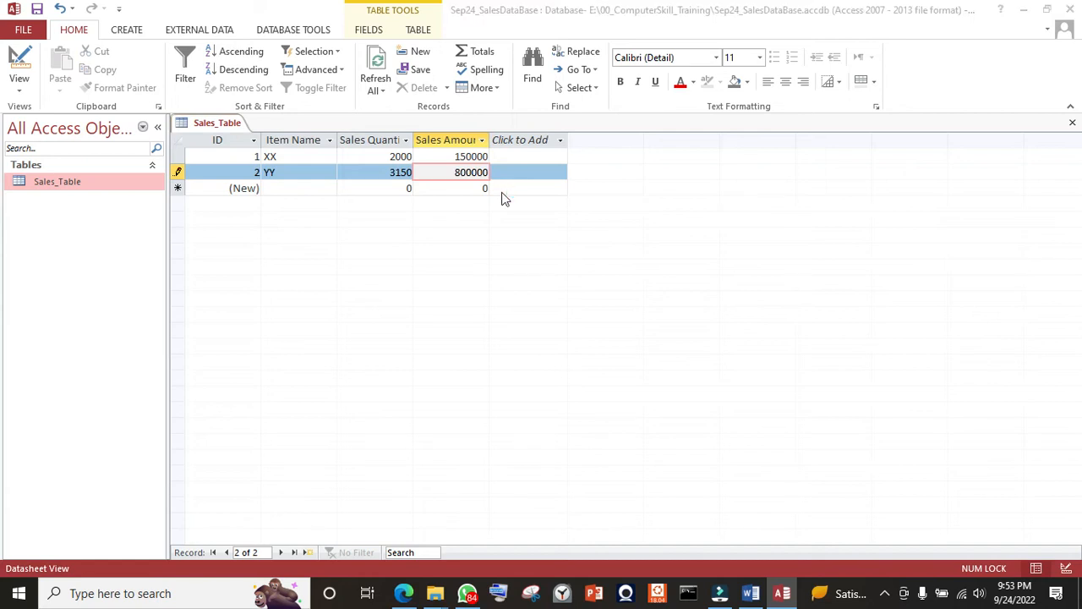
- Add the third record with Item Name ZZ, Sales Quantity 8000 and Sales Amount 600000, consulting the Word question
click(325, 188)
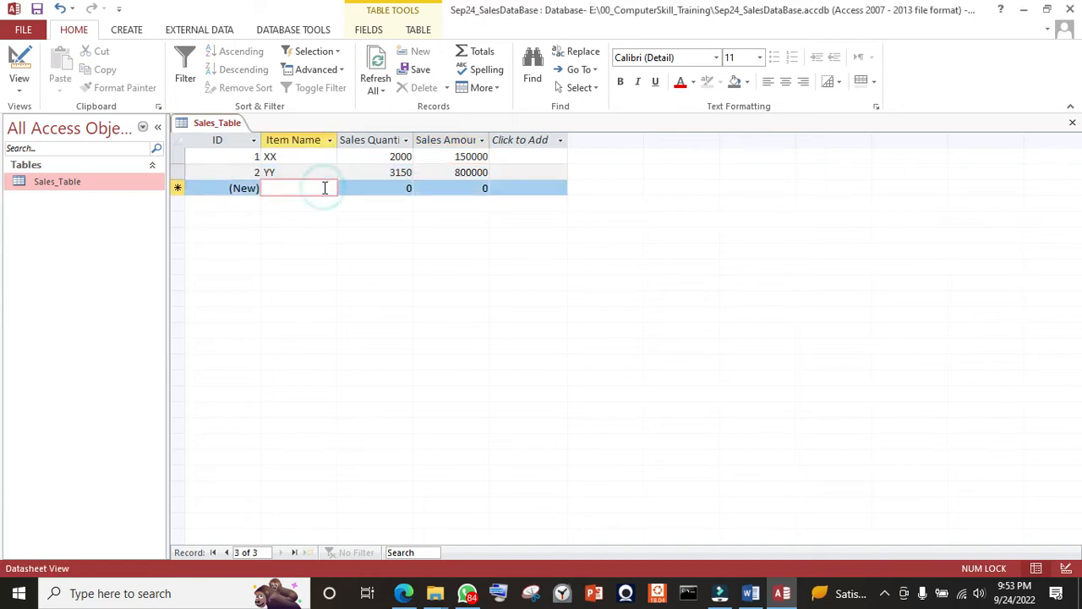
text(ZZ)
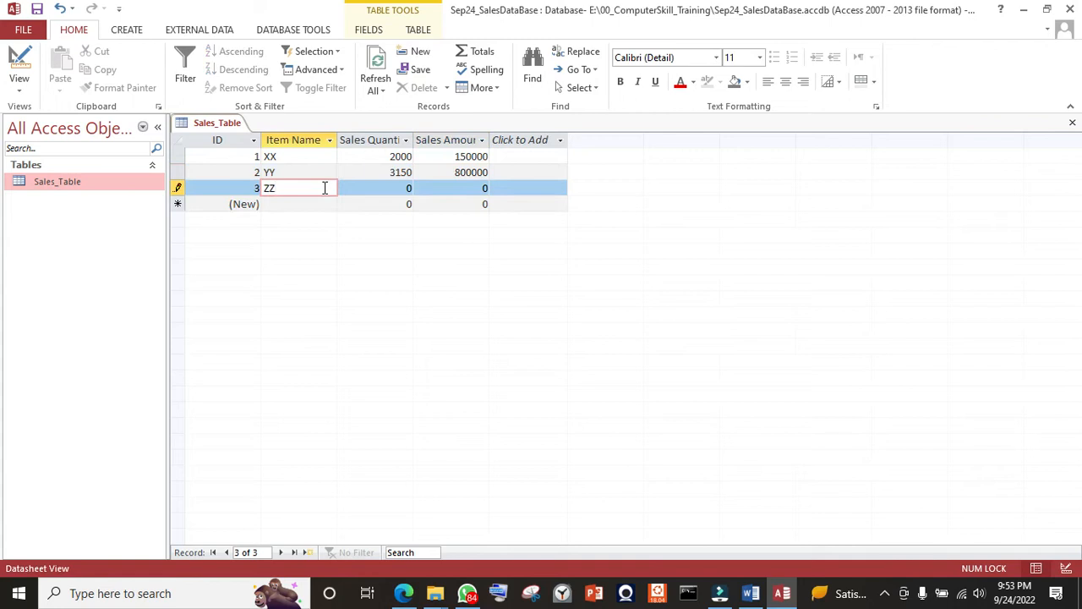
key(Tab)
key(alt+Tab)
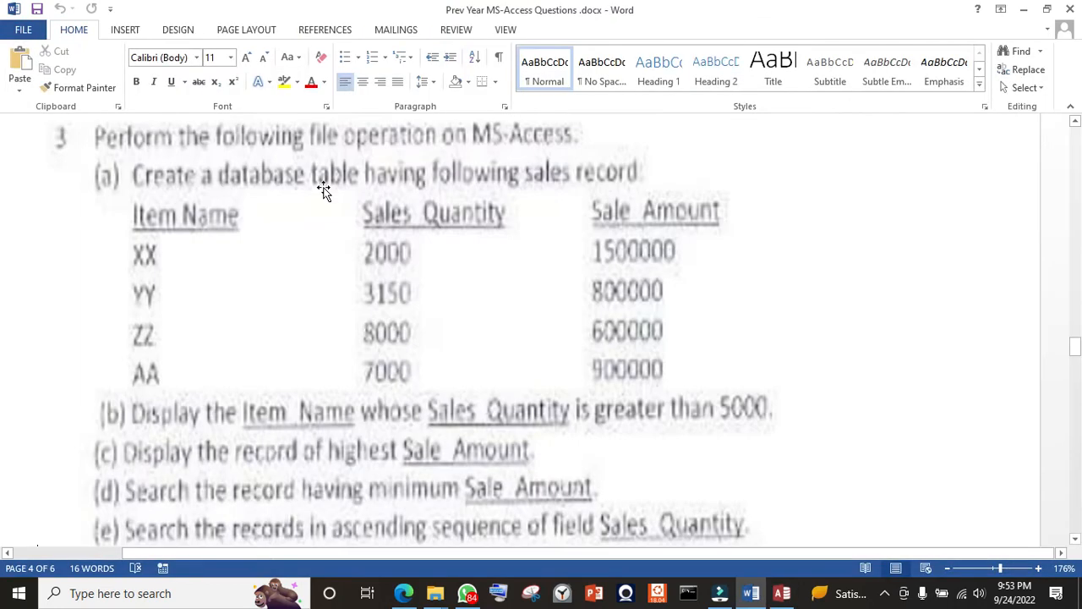
key(alt+Tab)
text(8)
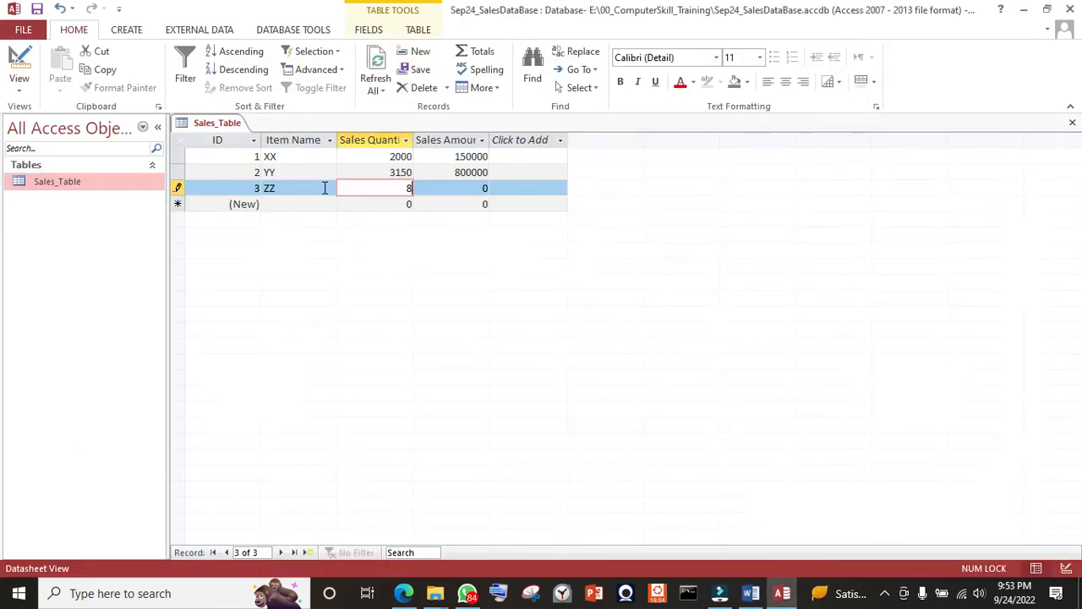
text(000)
key(alt+Tab)
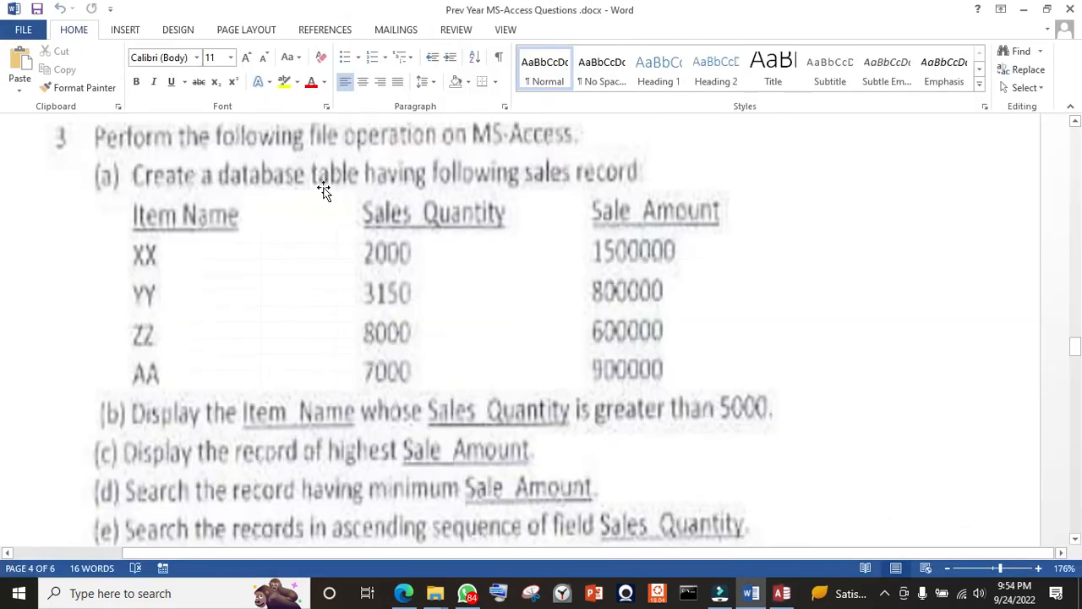
key(alt+Tab)
key(Tab)
text(6000)
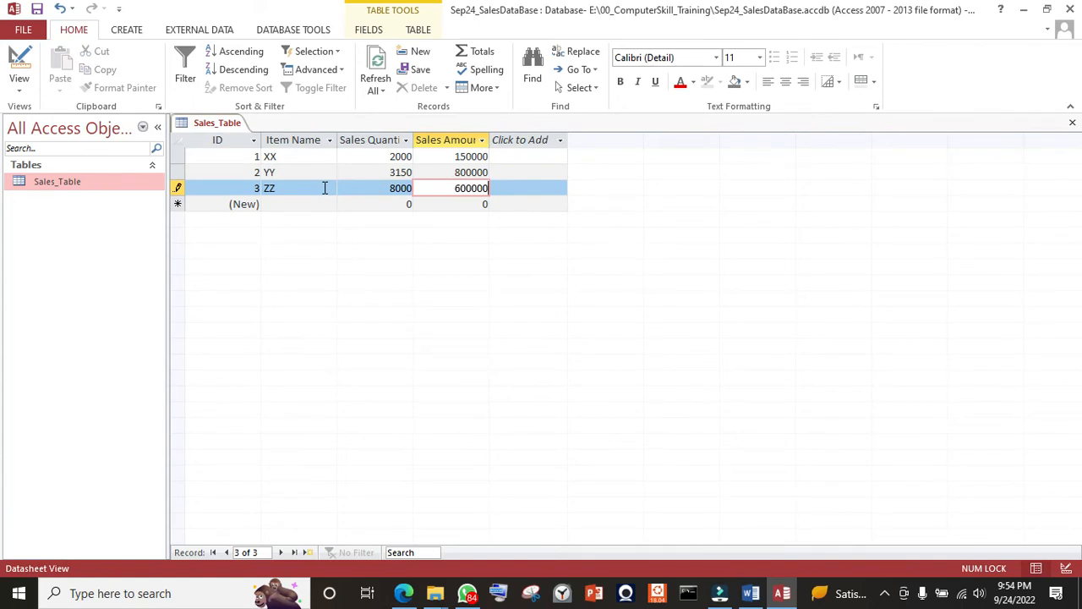
- Add the fourth record with Item Name AA, Sales Quantity 7000 and Sales Amount 900000, consulting the Word question
key(Tab)
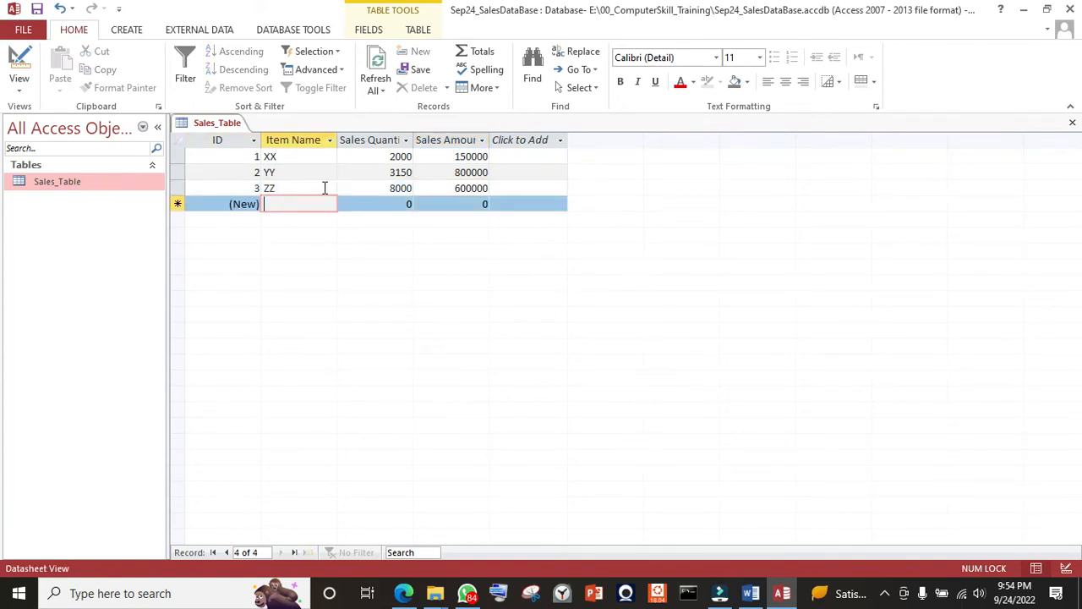
key(alt+Tab)
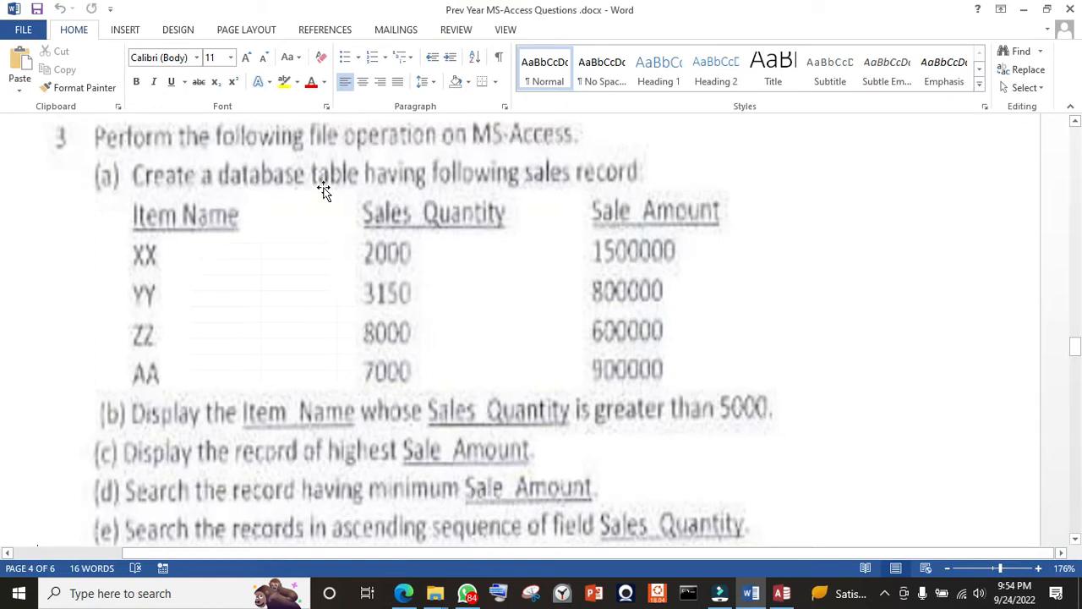
key(alt+Tab)
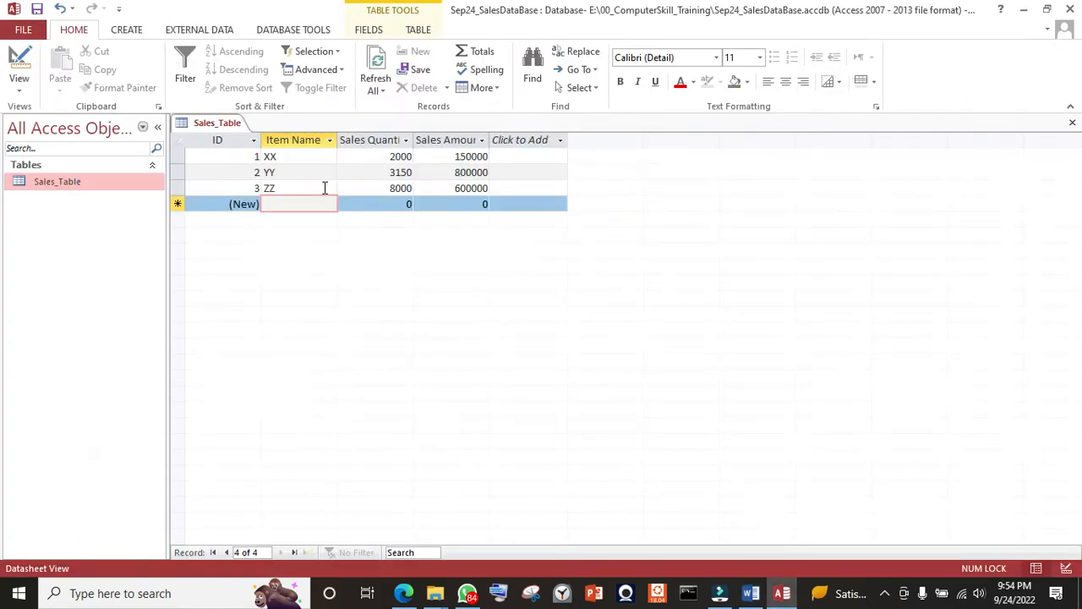
text(AA)
key(Tab)
text(70)
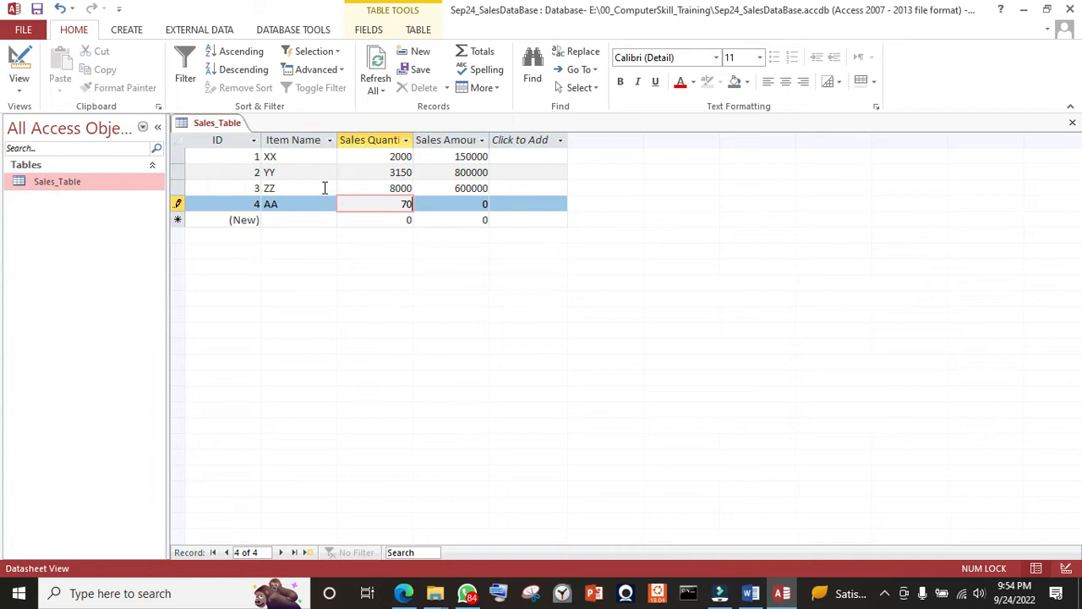
text(00)
key(Tab)
text(900)
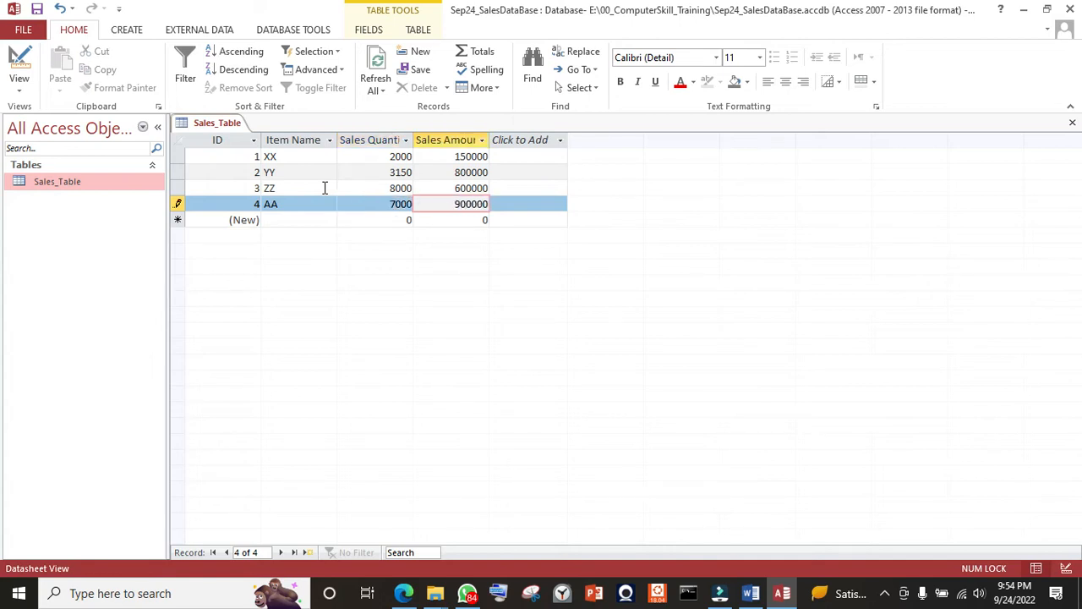
- Save the records entered in Sales_Table
click(37, 10)
click(644, 313)
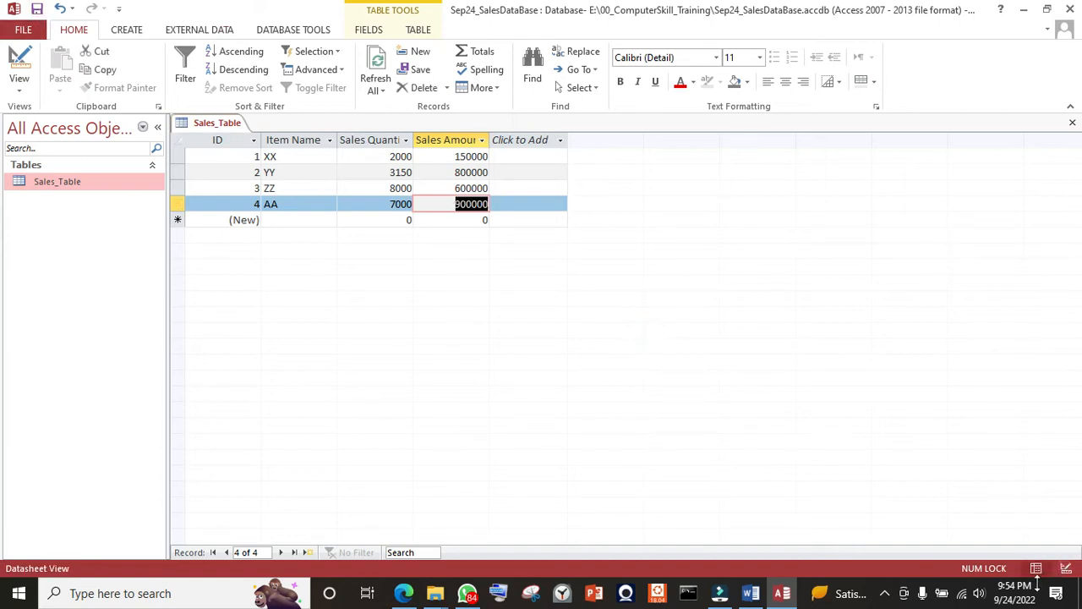
click(457, 355)
click(606, 270)
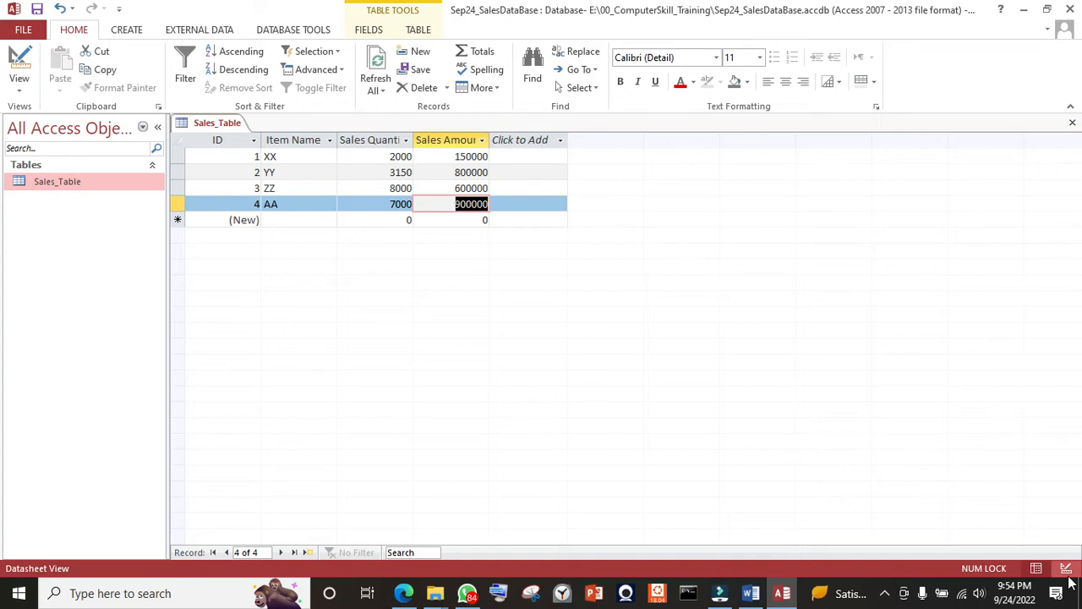
- Read part (b) of the Word question and examine each Sales_Table record for a Sales Quantity greater than 5000
key(alt+Tab)
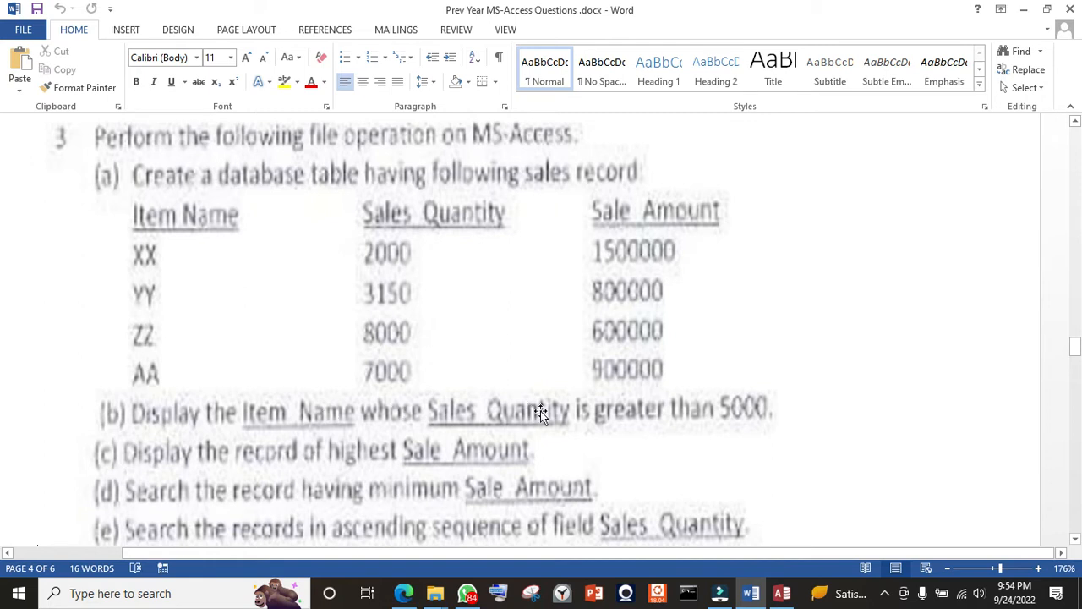
key(alt+Tab)
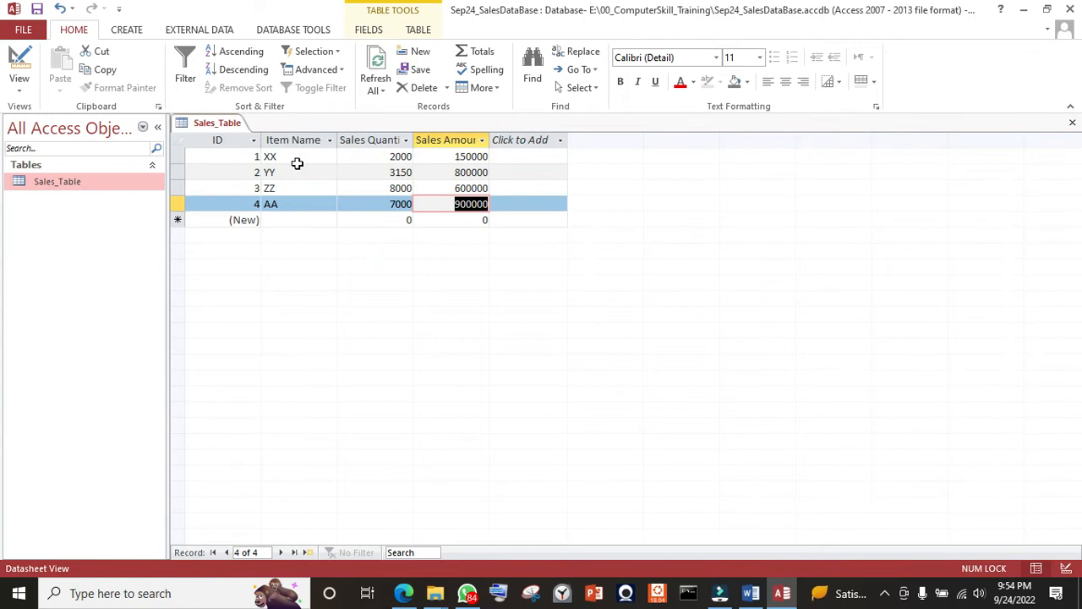
click(392, 203)
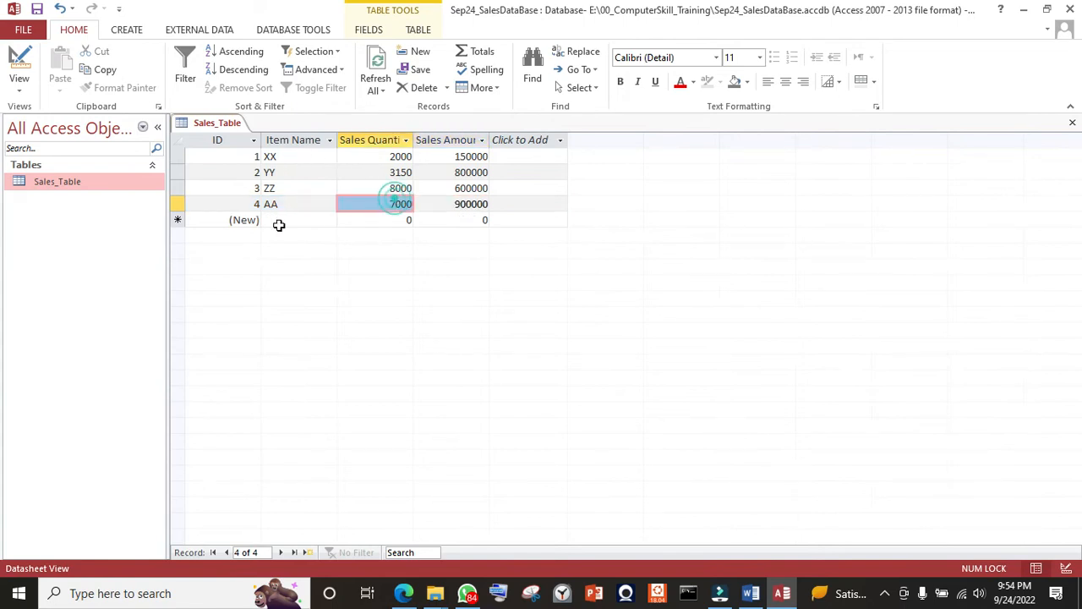
click(168, 204)
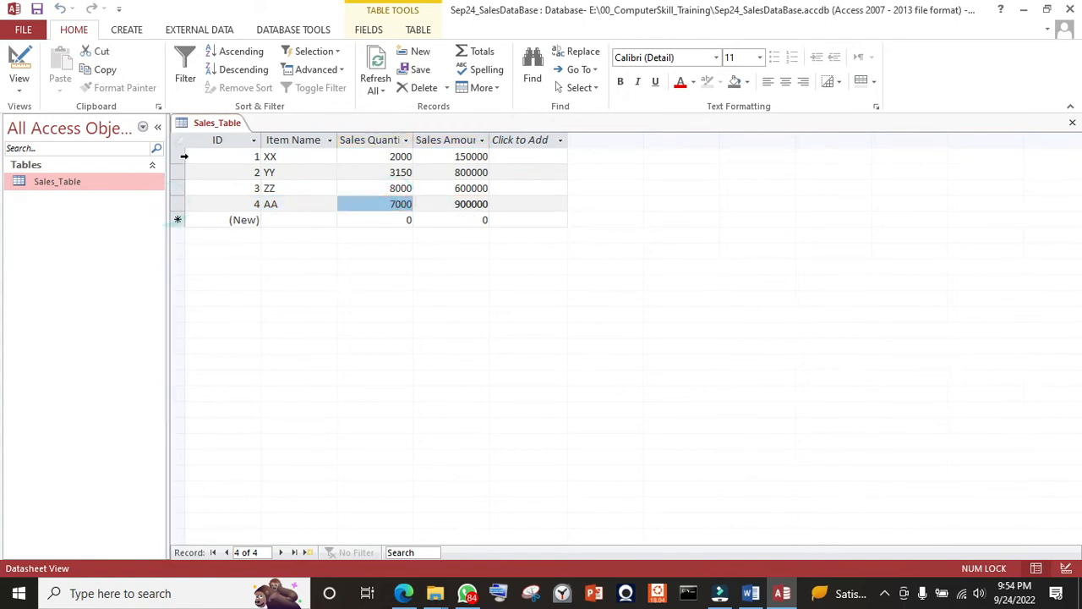
click(178, 155)
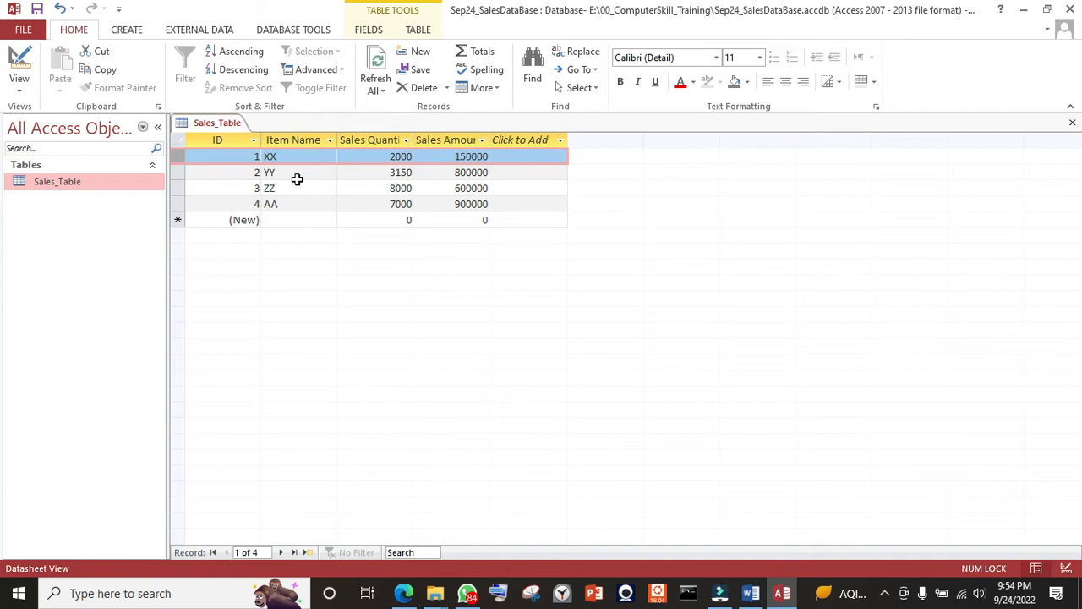
click(173, 171)
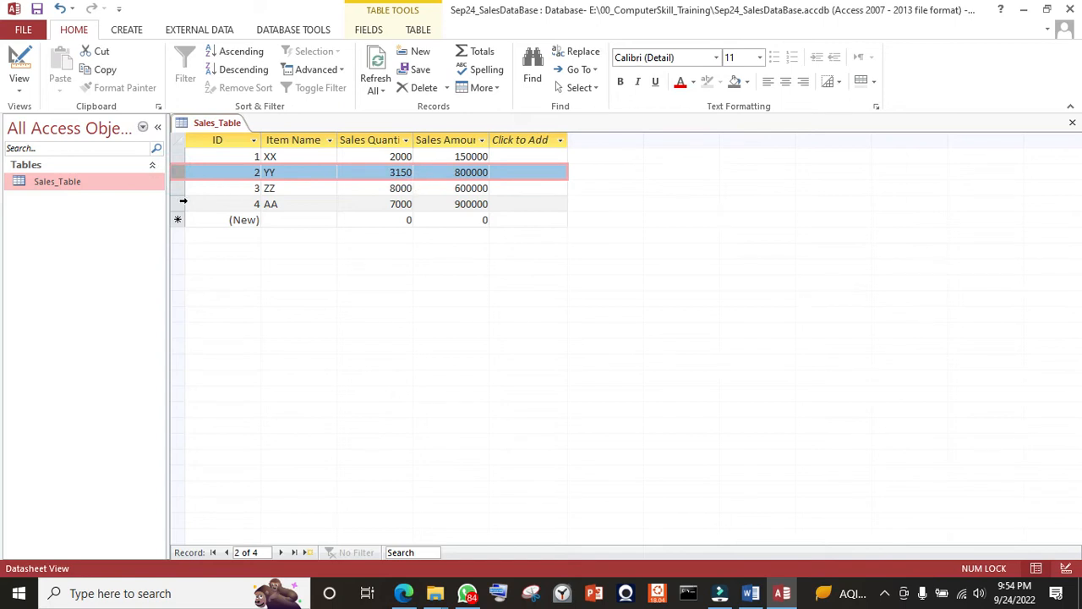
click(173, 189)
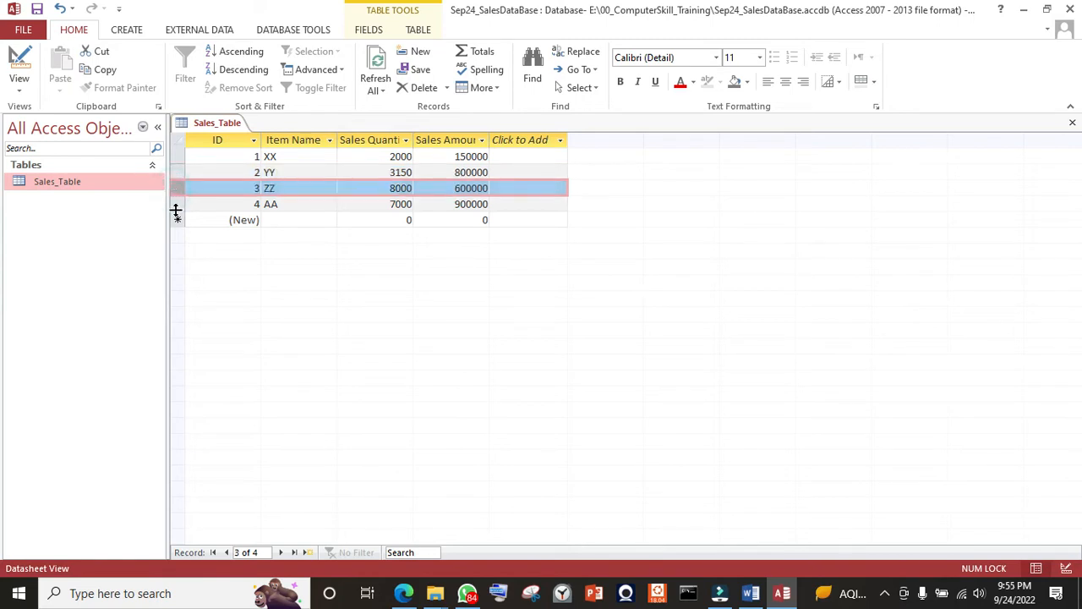
click(176, 204)
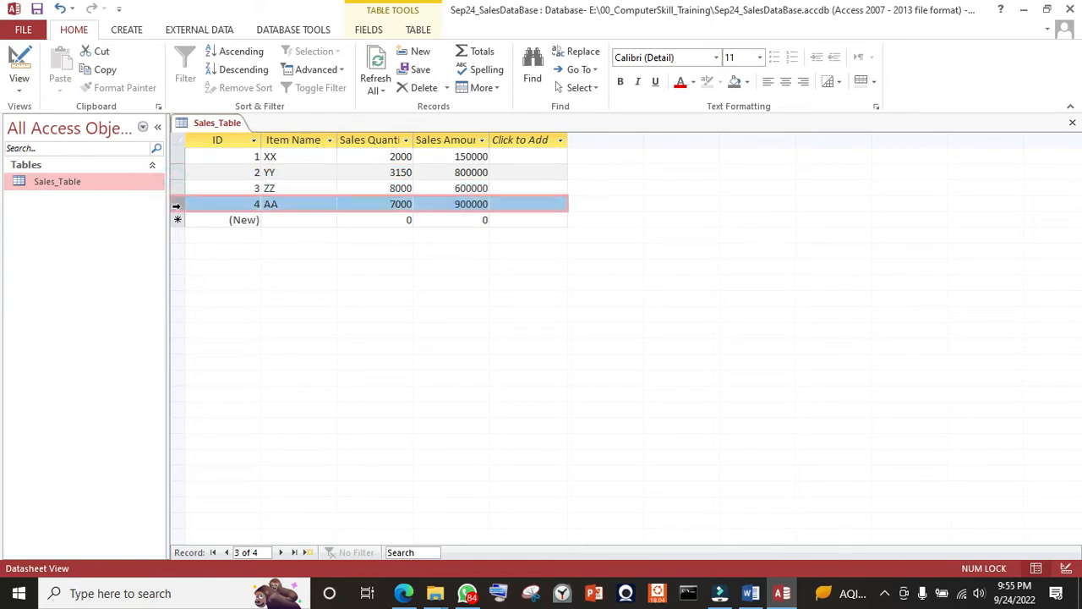
click(401, 188)
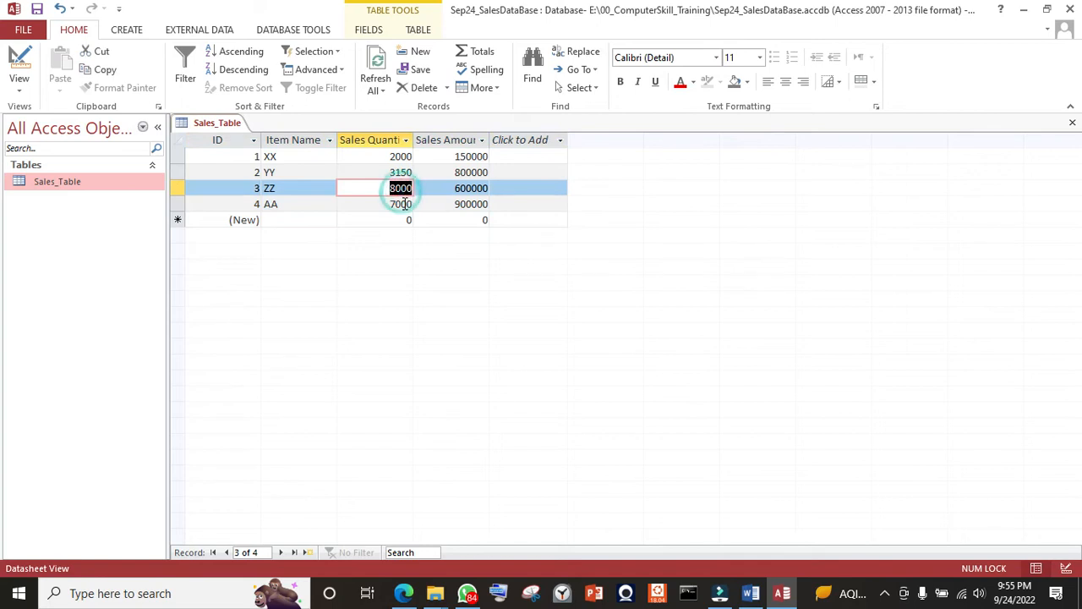
- Compare the Sales Quantity of the ZZ and AA records with the 5000 limit in part (b) of the Word question
click(402, 204)
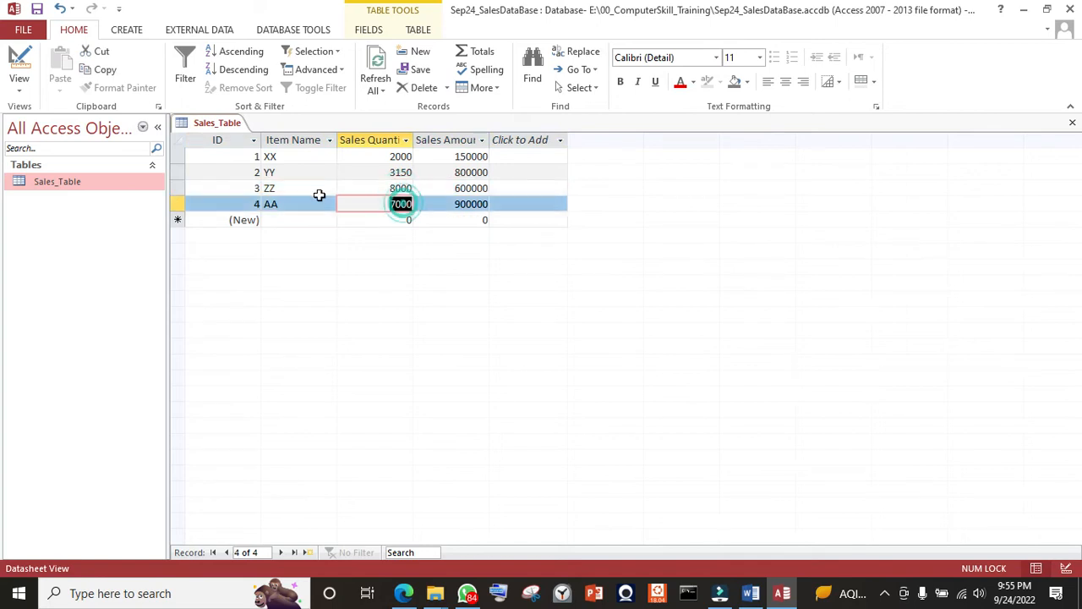
click(401, 189)
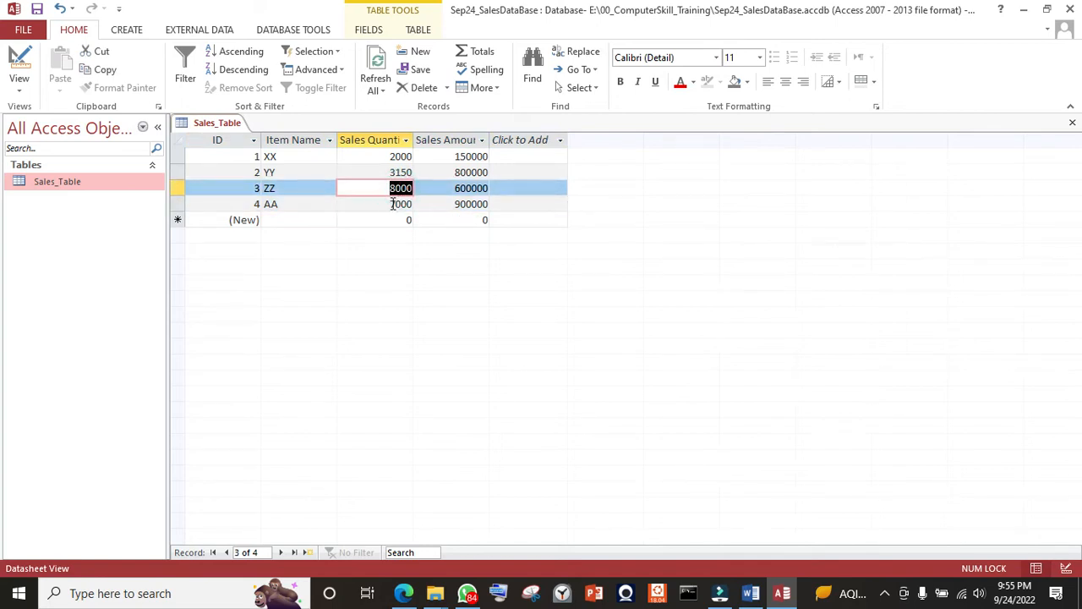
click(396, 204)
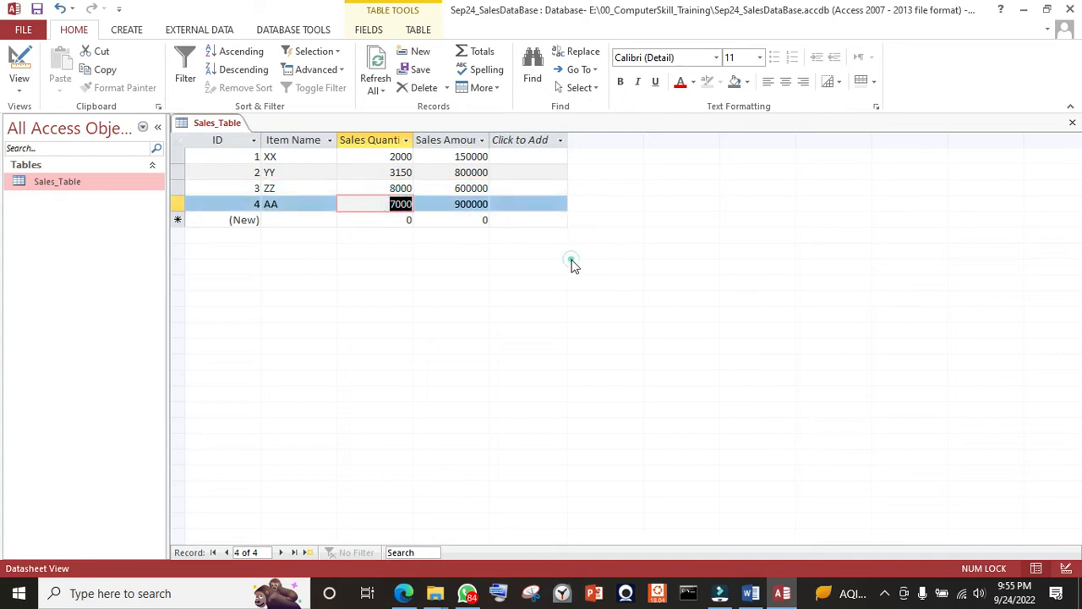
click(386, 279)
click(751, 593)
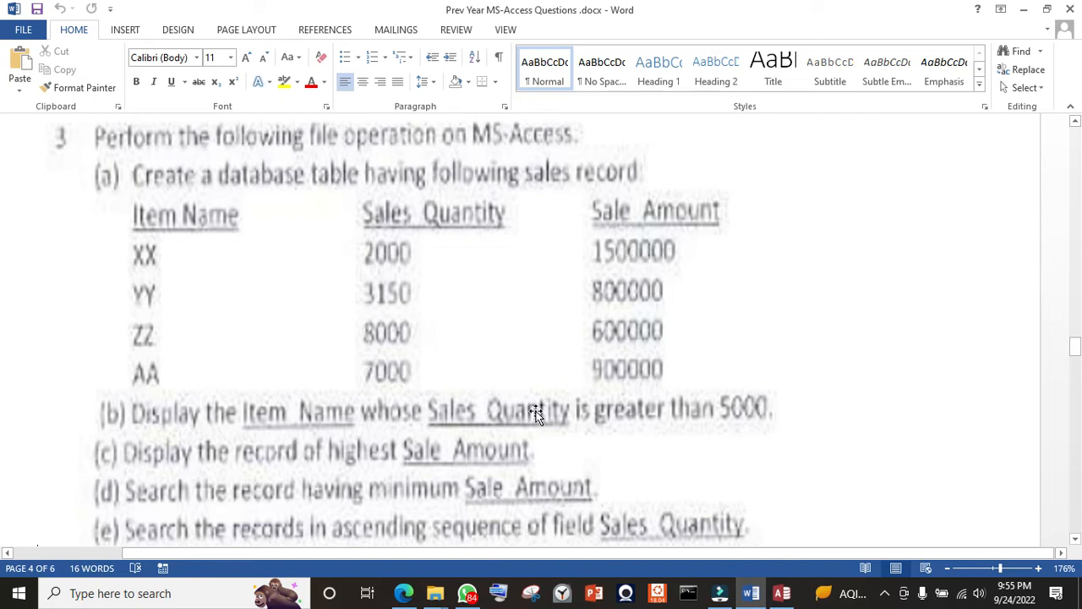
key(alt+Tab)
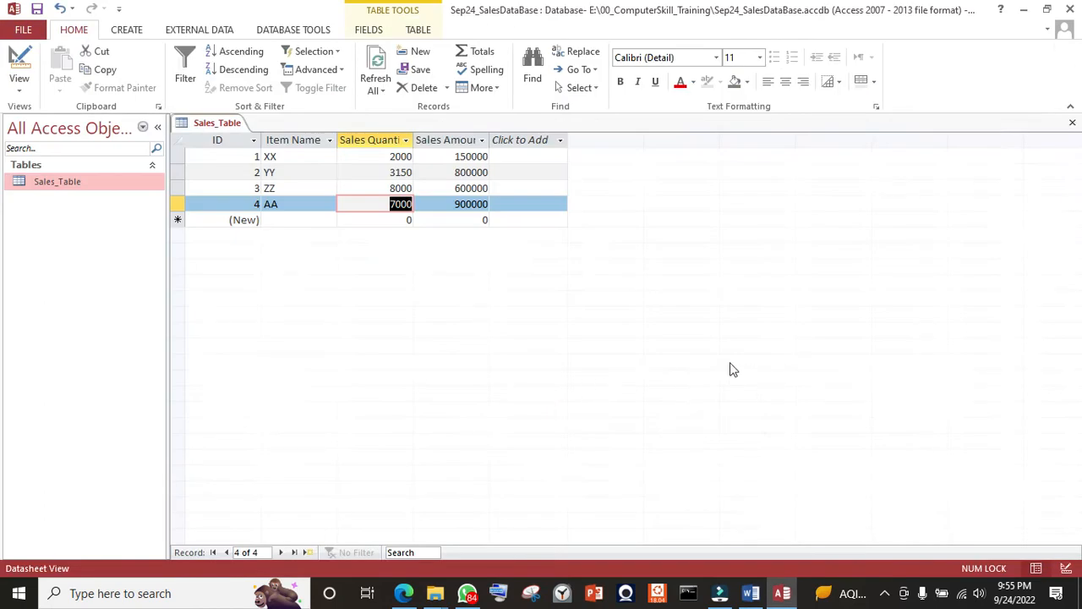
click(418, 315)
- Create a new query in Query Design with Sales_Table as its source
click(85, 182)
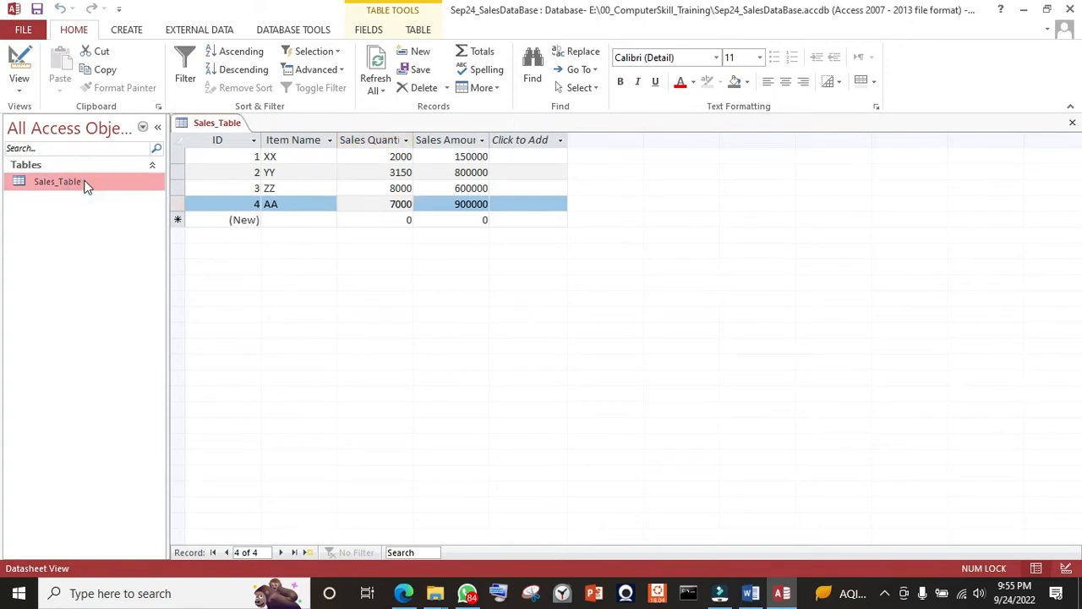
click(127, 29)
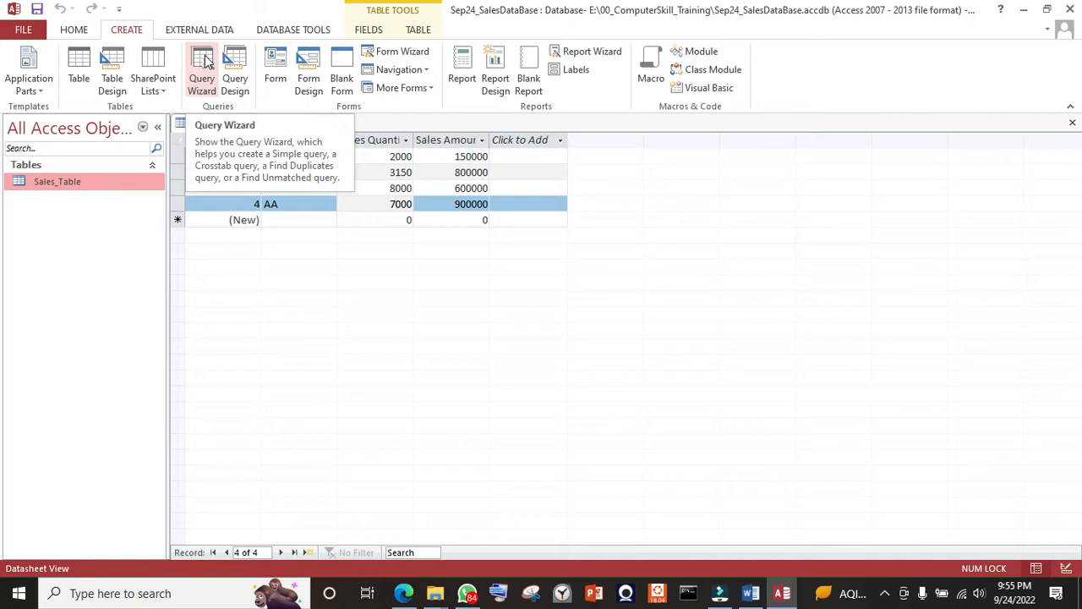
click(235, 60)
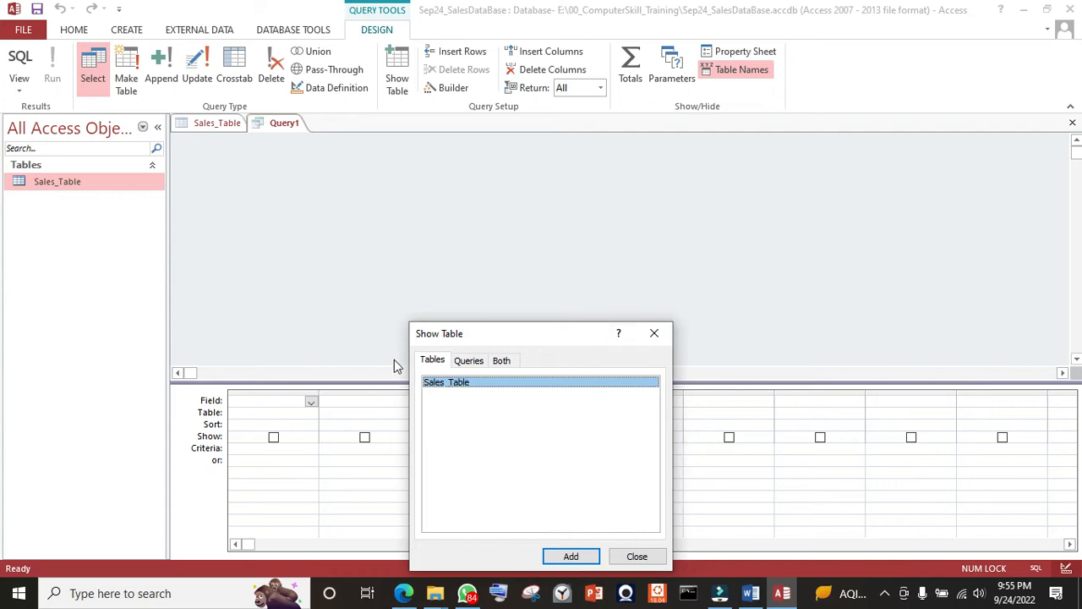
double_click(451, 384)
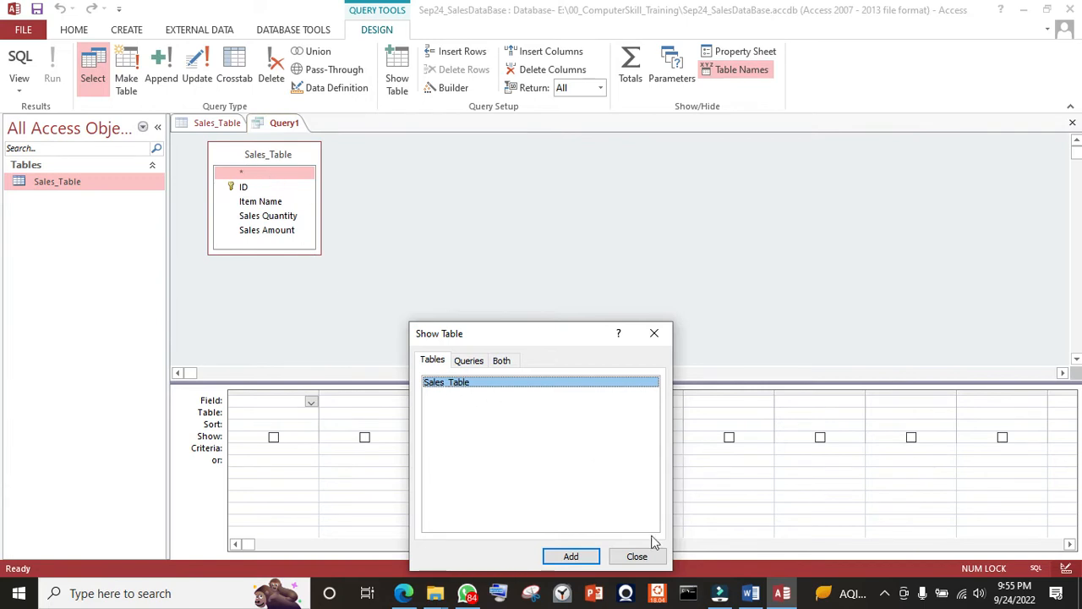
click(644, 562)
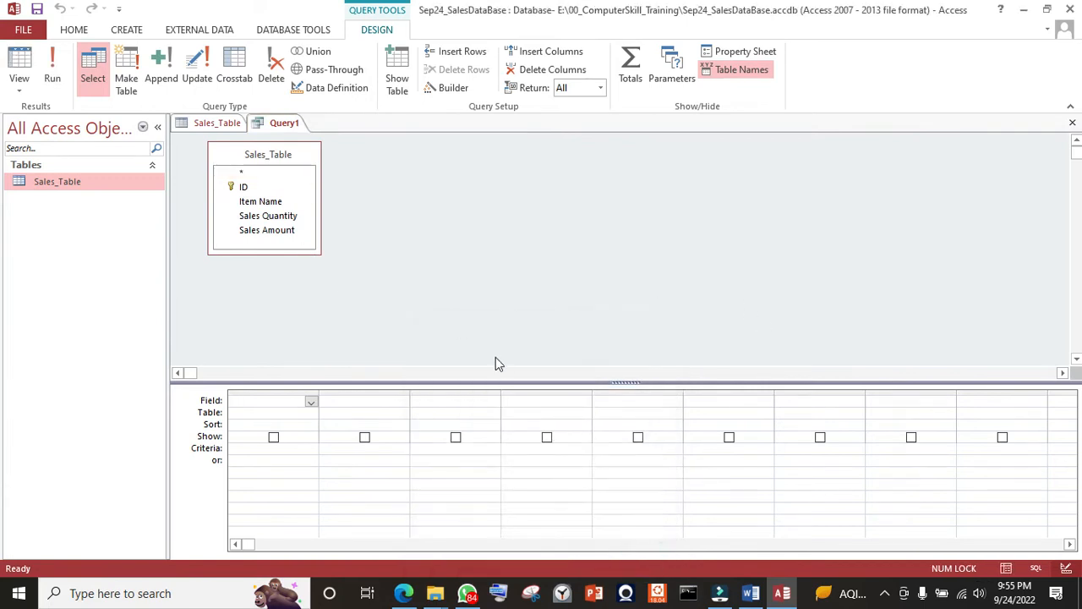
- Add Item Name and Sales Quantity to the query, hide Sales Quantity from the output and set its criteria to >5000
double_click(264, 203)
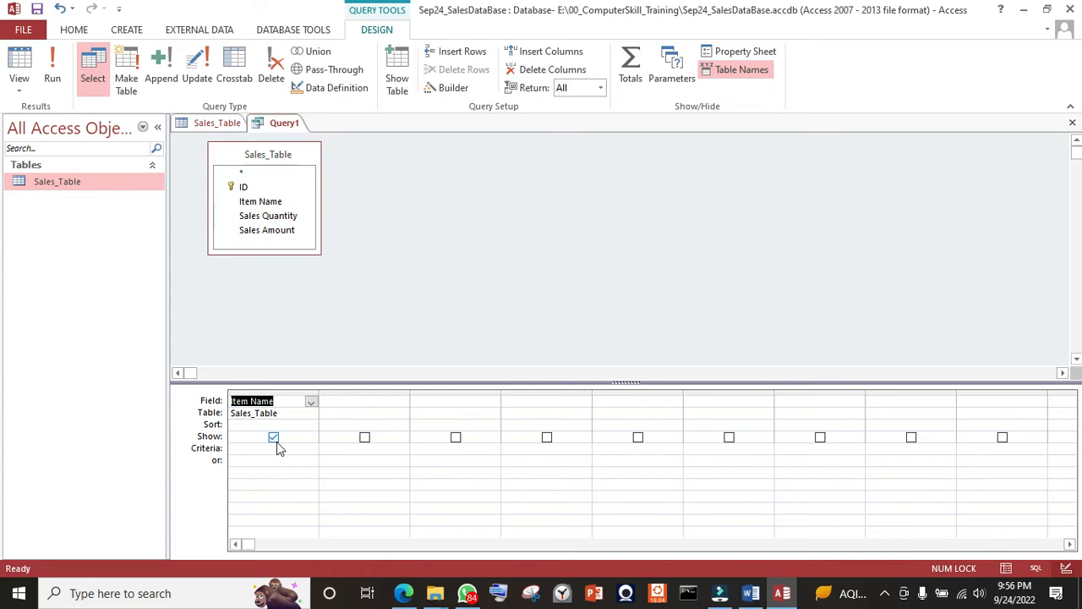
double_click(280, 218)
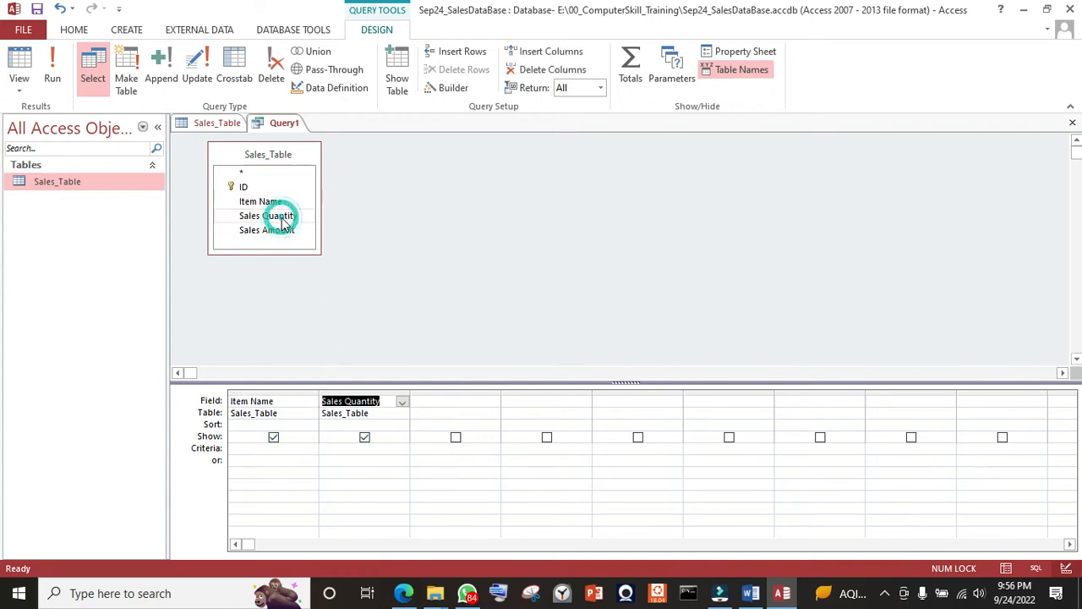
click(365, 437)
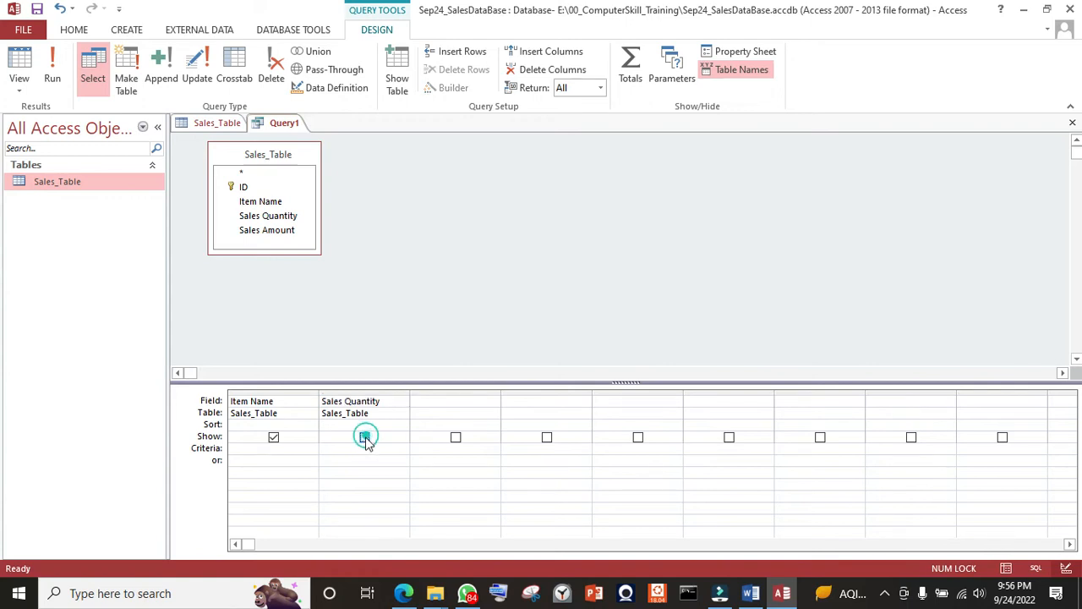
click(358, 447)
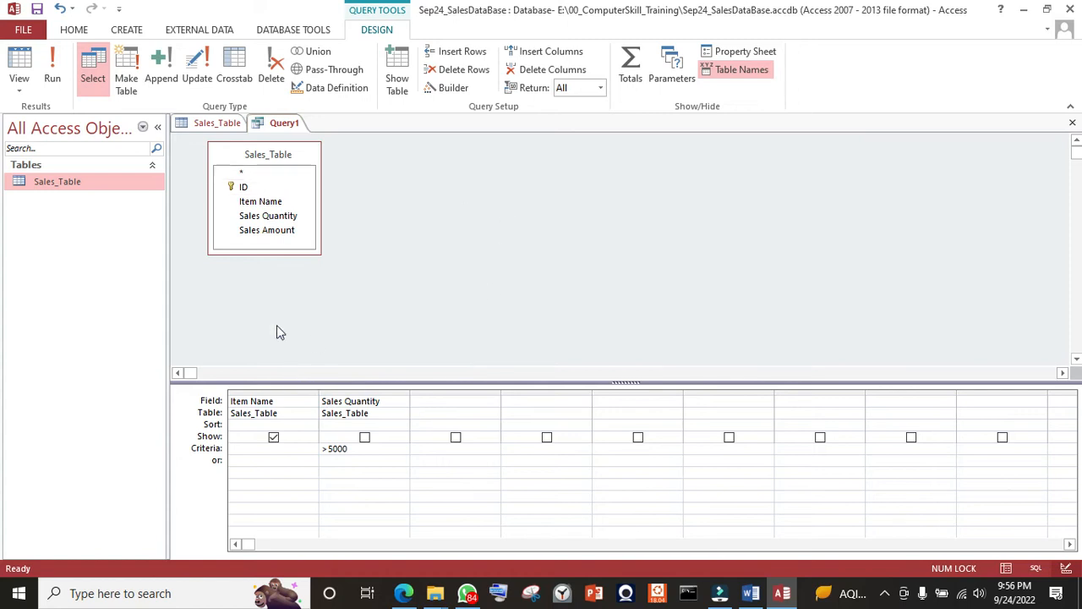
- View the query's SQL statement and run it to display the matching Item Names
click(1038, 572)
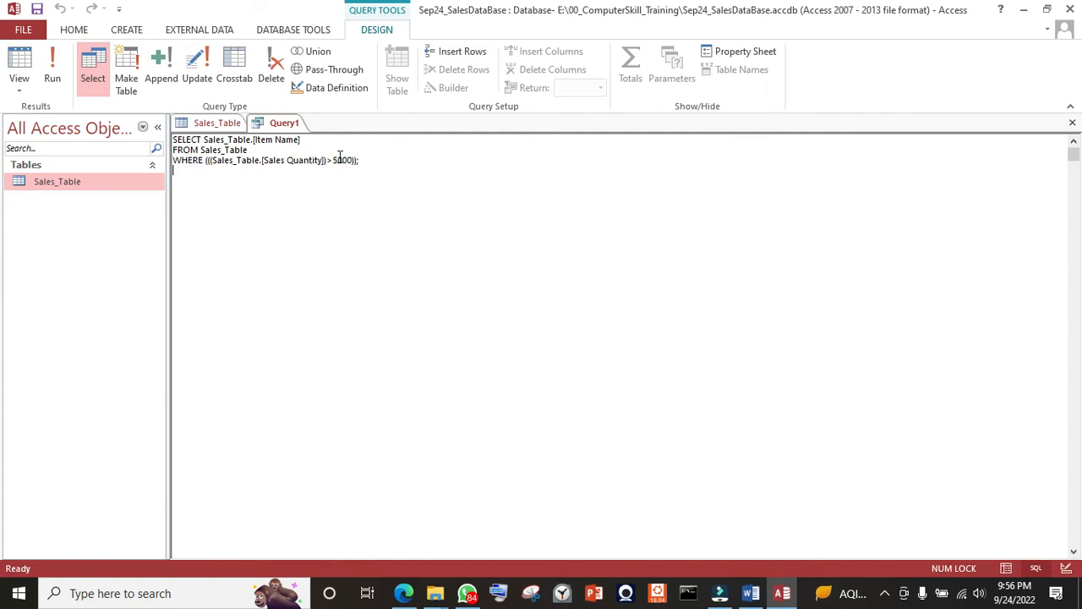
click(51, 59)
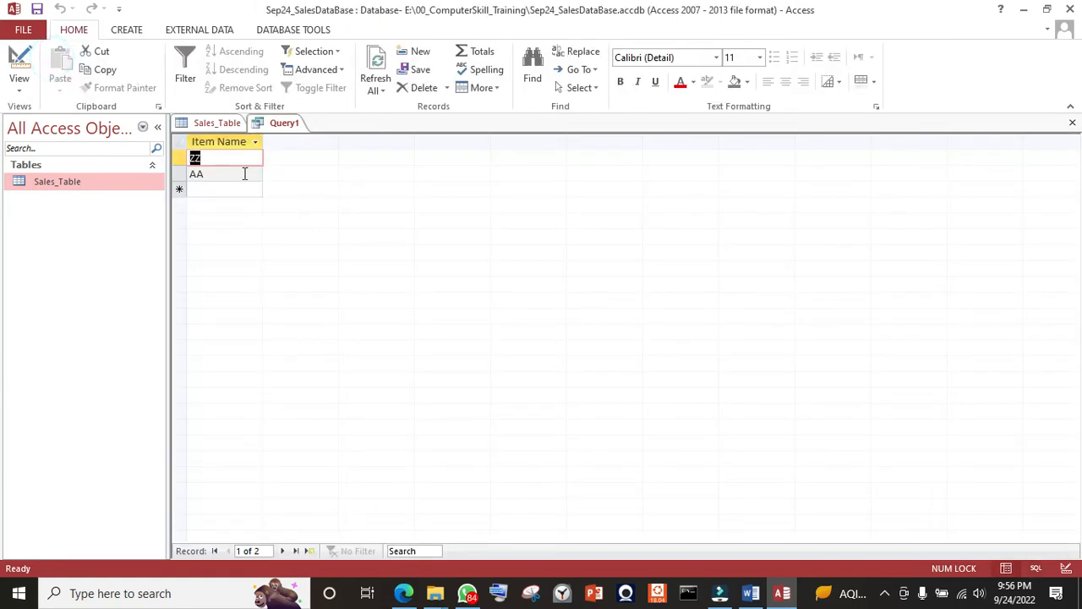
click(217, 173)
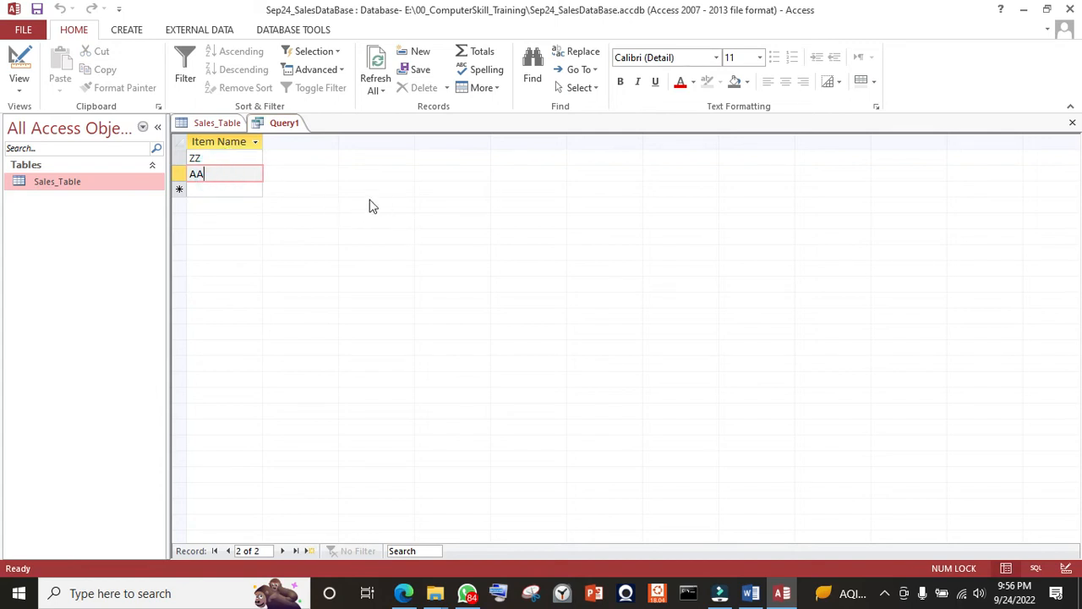
- Save the query as Q3-Option-A-Query
click(38, 10)
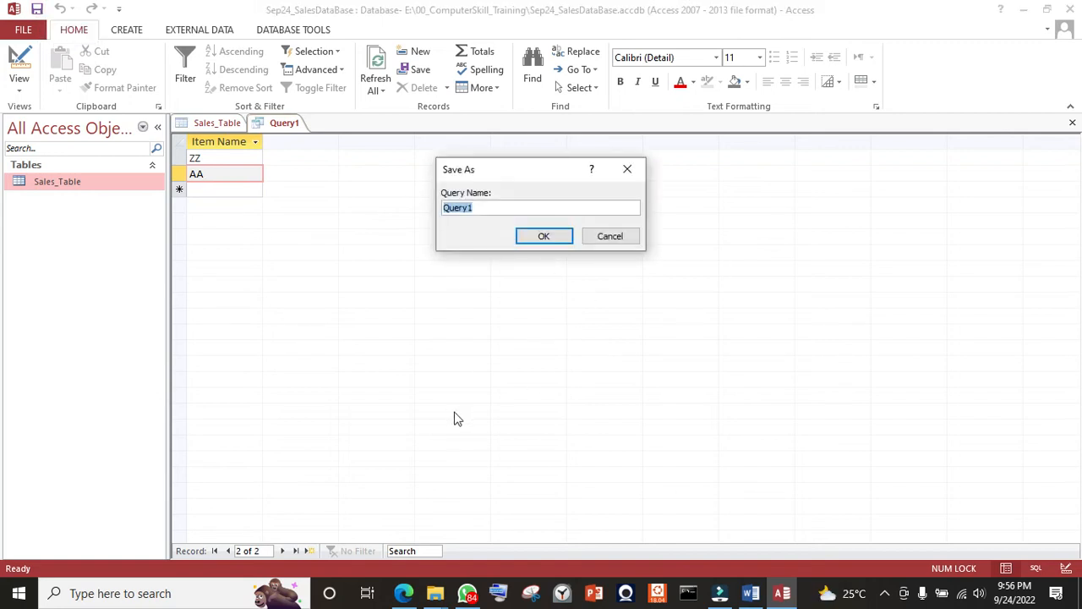
key(End)
text(_)
key(BackSpace)
key(BackSpace)
key(BackSpace)
key(BackSpace)
key(BackSpace)
key(BackSpace)
key(BackSpace)
key(BackSpace)
key(BackSpace)
key(BackSpace)
key(BackSpace)
key(BackSpace)
key(BackSpace)
text(Q3-Opti)
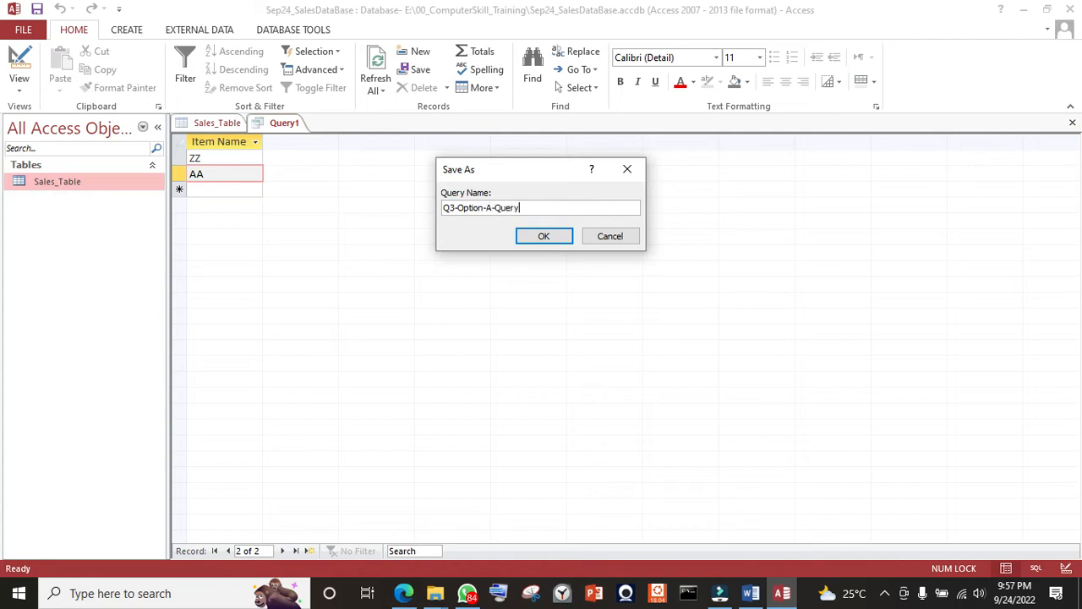
key(Return)
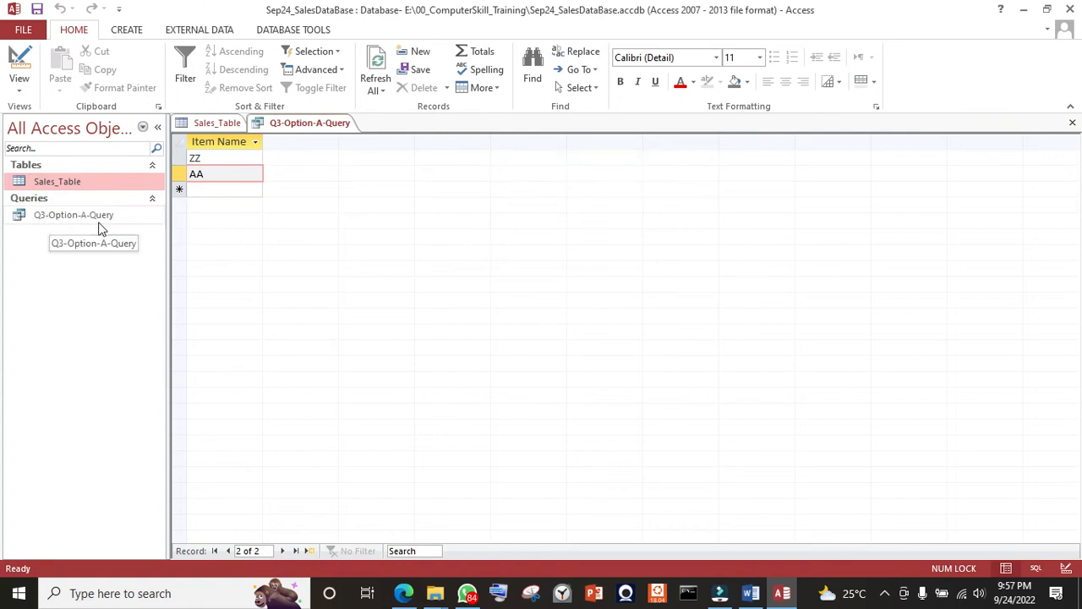
- Look at the Word question again and close Q3-Option-A-Query, keeping Sales_Table open
click(42, 252)
key(alt)
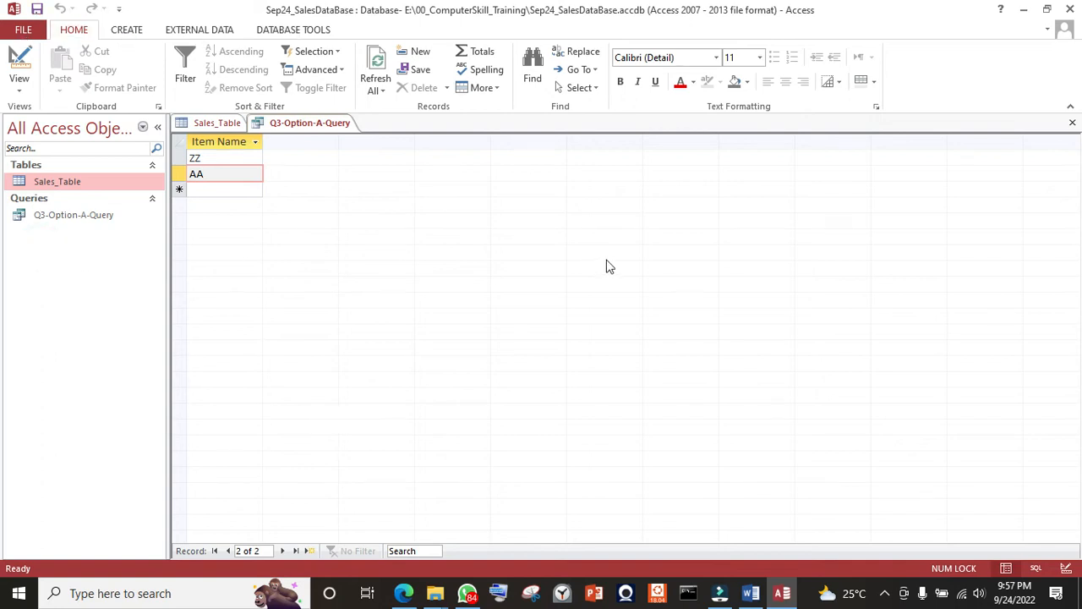
key(alt+Tab)
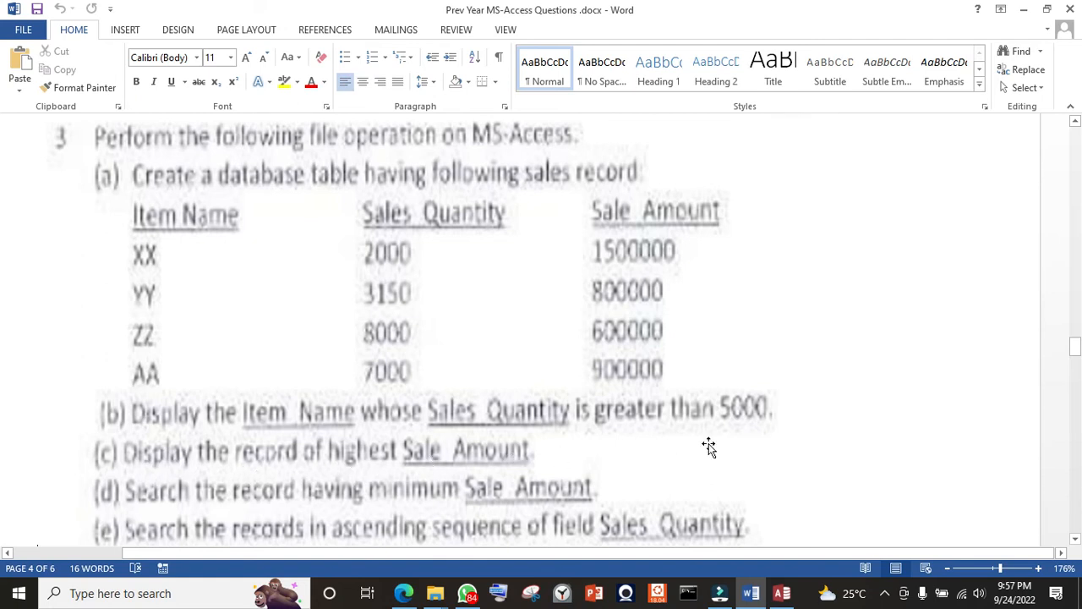
key(alt+Tab)
double_click(55, 180)
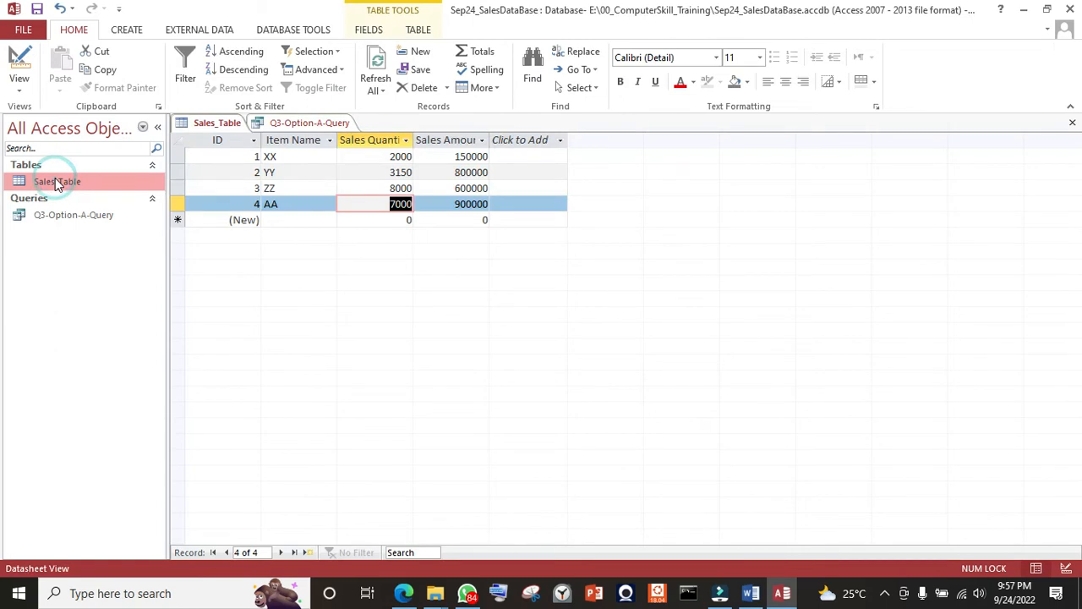
right_click(345, 125)
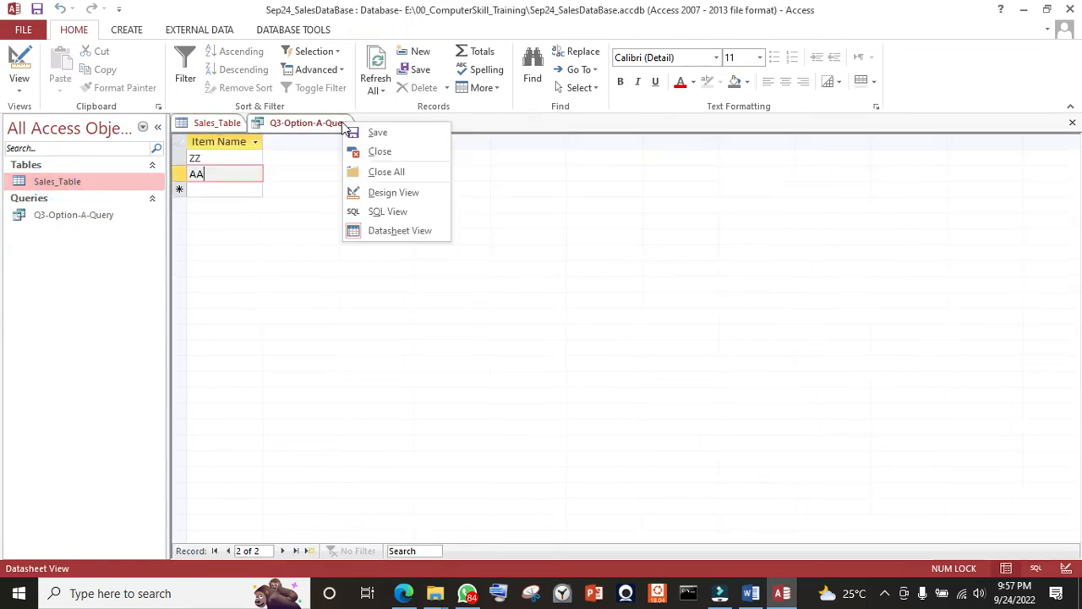
click(378, 152)
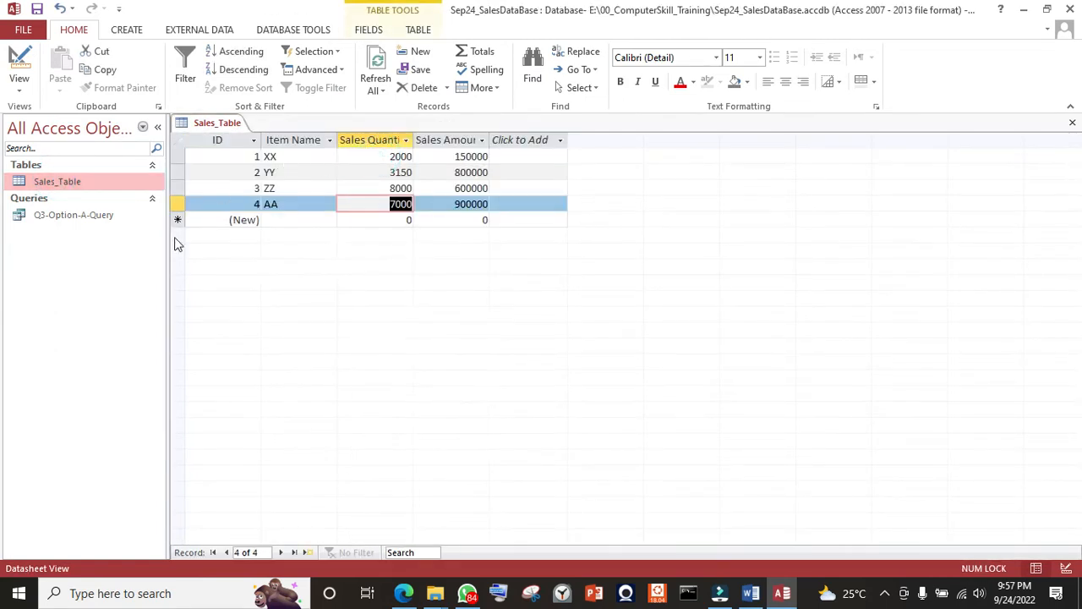
- Consult part (c) of the Word question and correct the Sales Amount of the XX record to 1500000
click(354, 279)
key(alt+Tab)
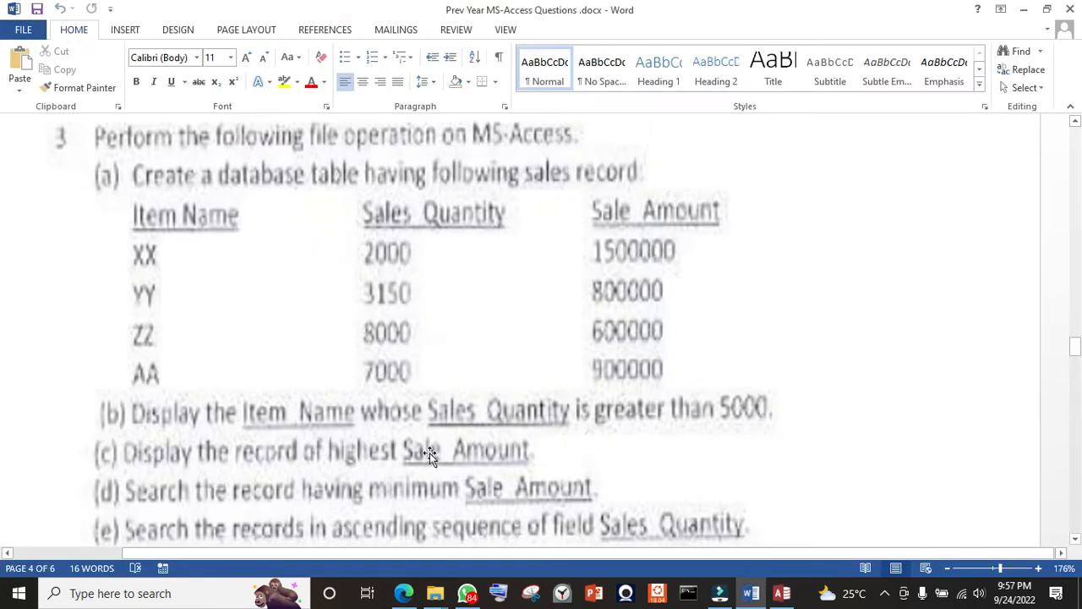
key(alt+Tab)
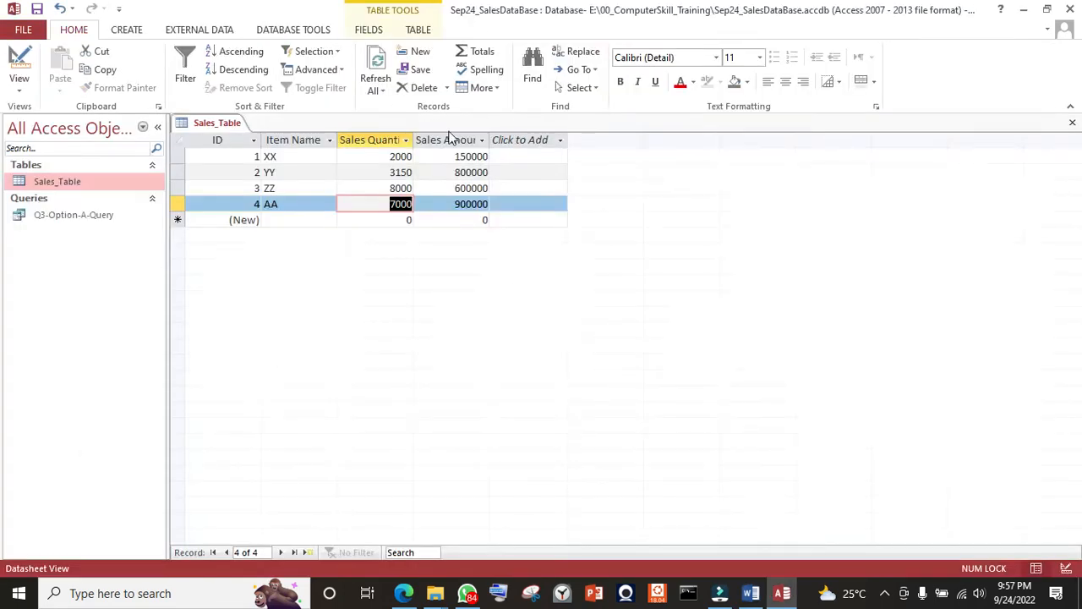
click(458, 160)
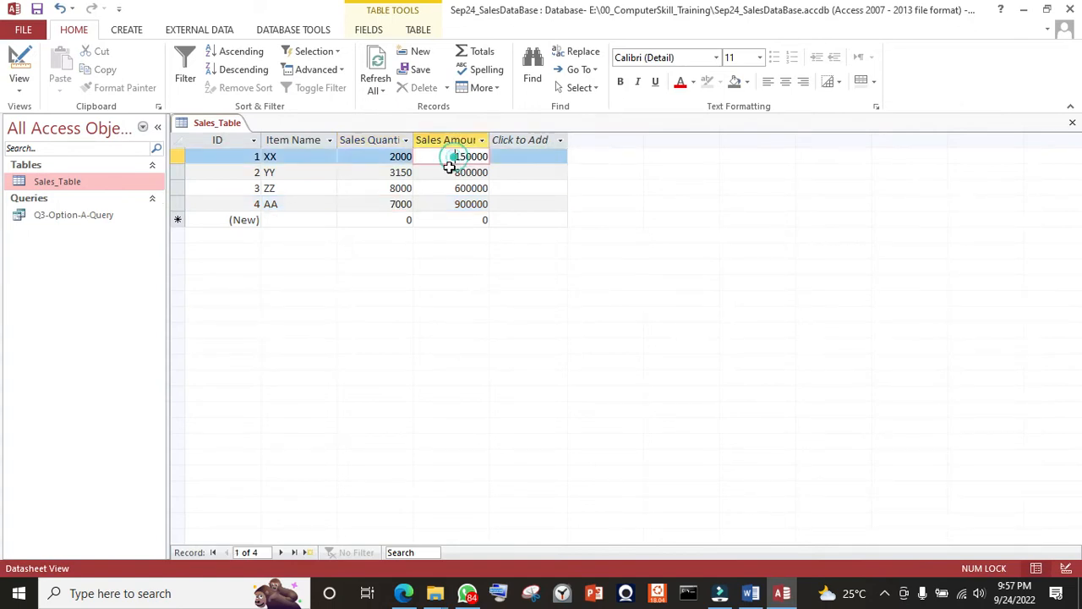
click(679, 213)
click(174, 157)
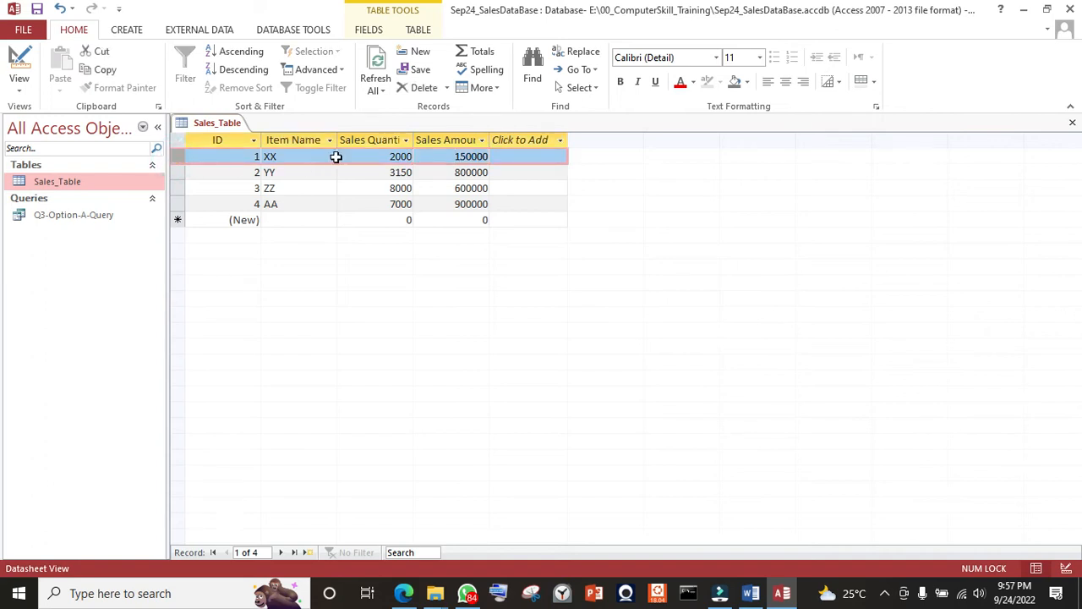
click(471, 158)
text(p)
key(BackSpace)
text(0)
click(560, 218)
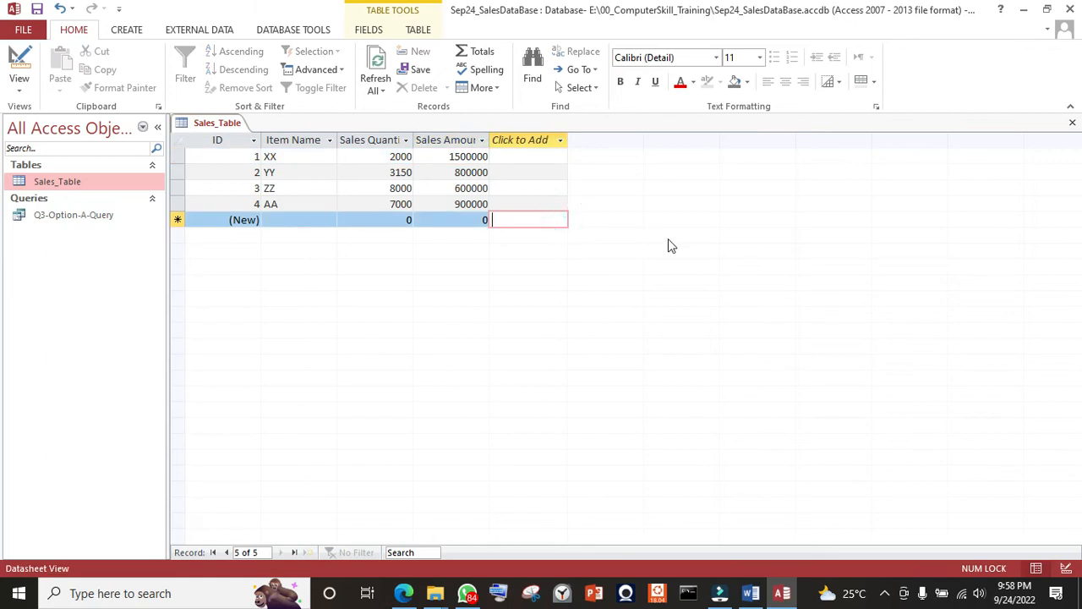
click(660, 247)
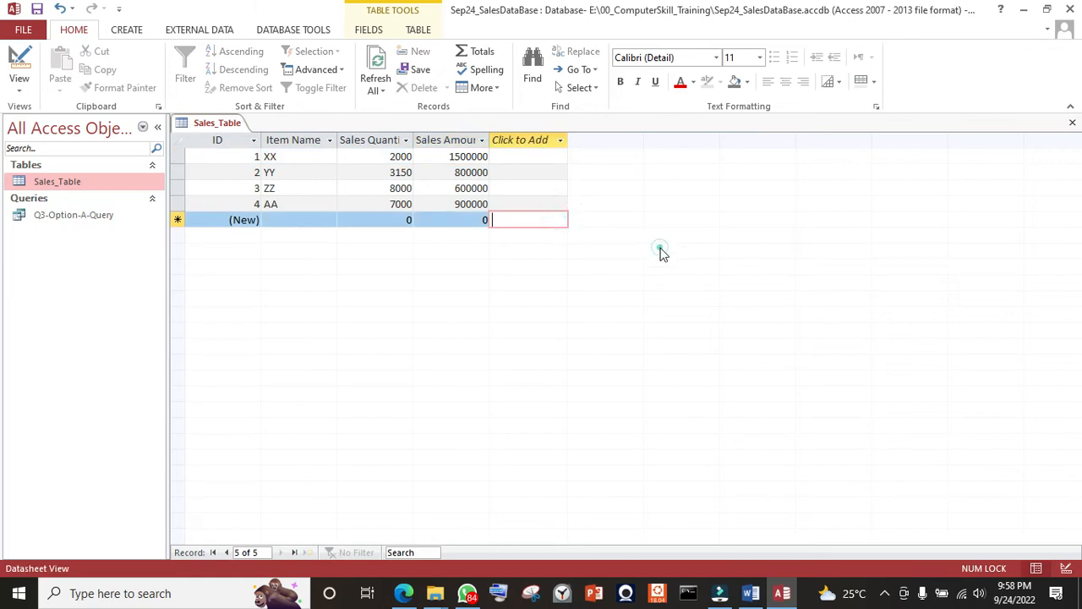
- Sort Sales_Table by Sales Amount from largest to smallest and select the record with the highest amount
click(176, 157)
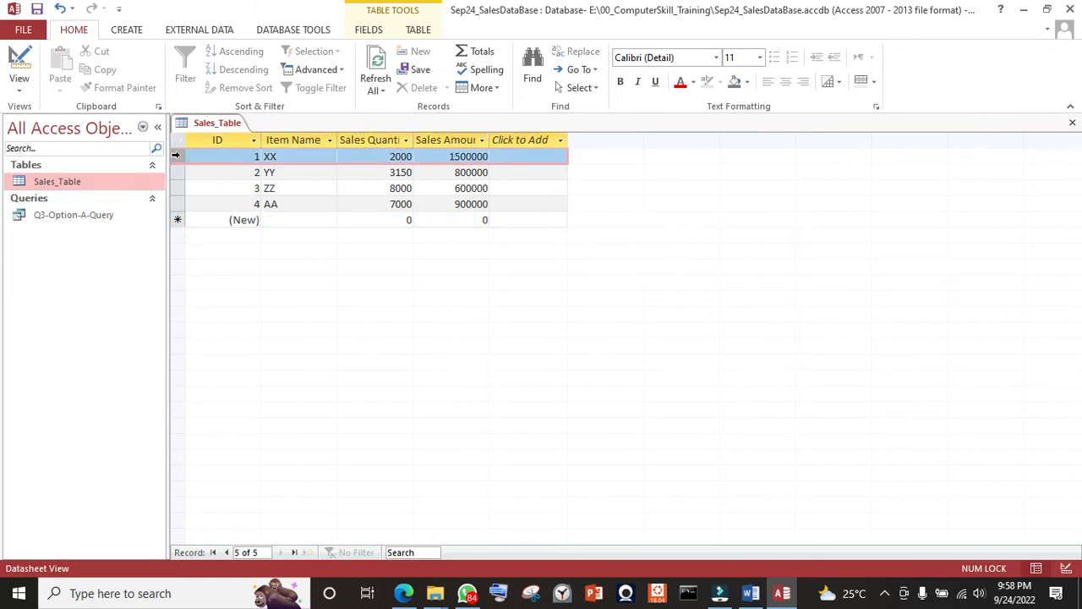
click(483, 140)
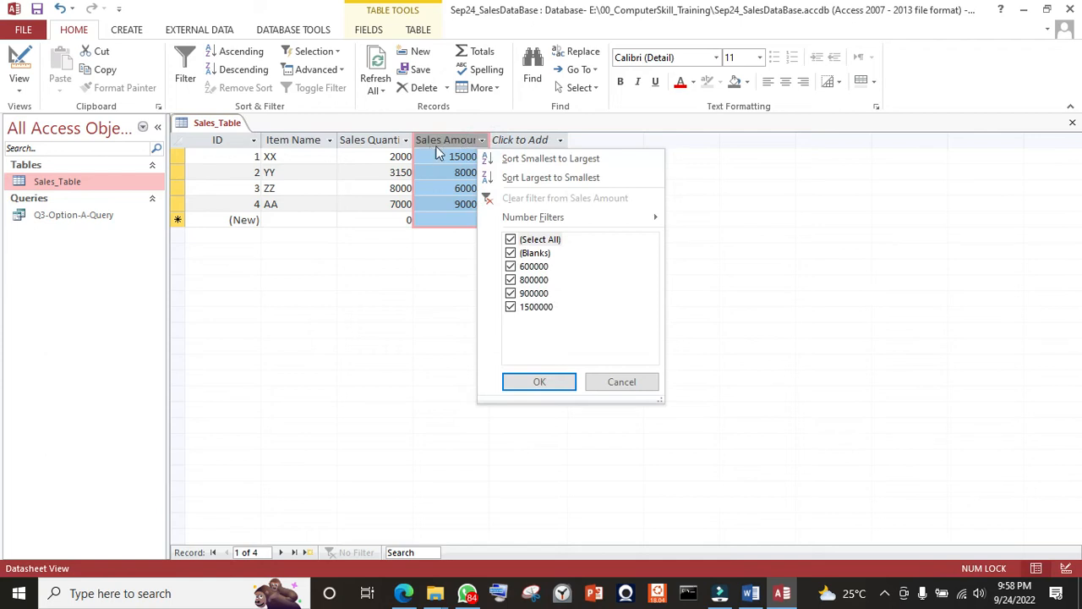
click(537, 179)
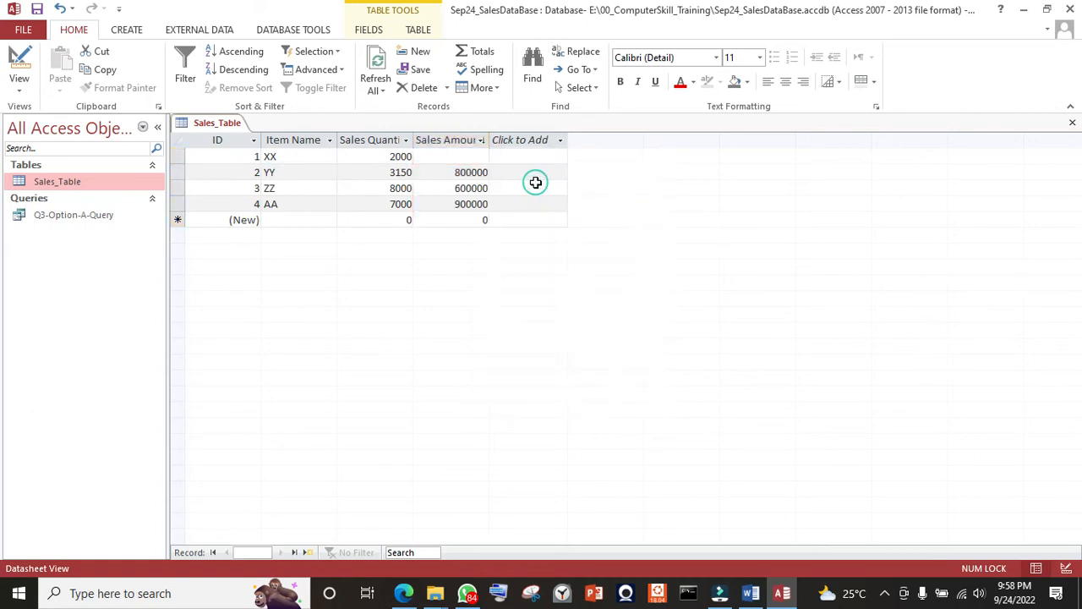
click(177, 156)
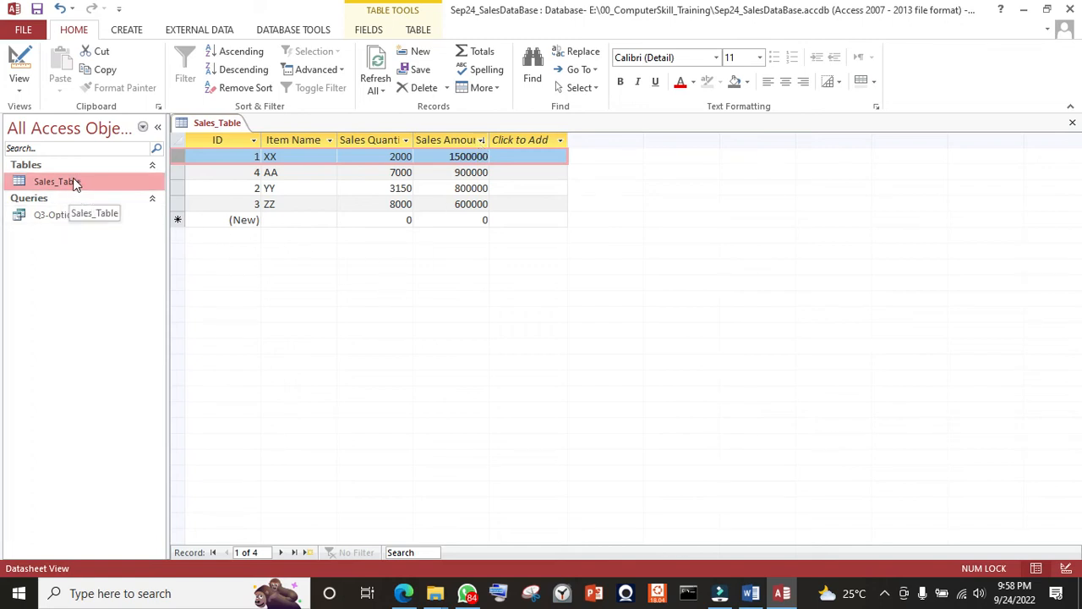
- Open Q3-Option-A-Query and close Sales_Table without saving its changed sort order
double_click(54, 219)
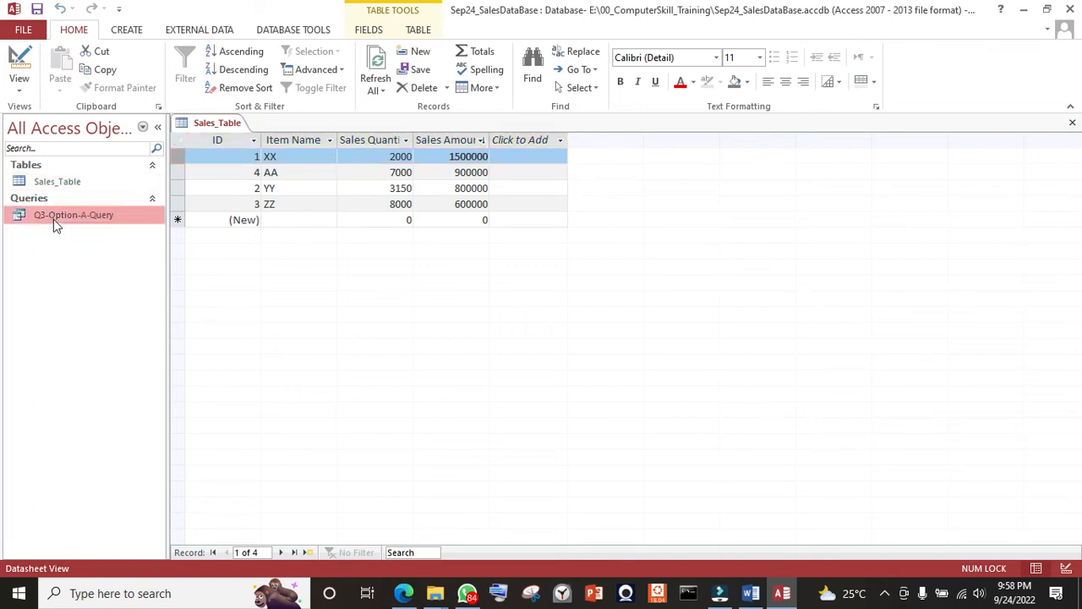
click(218, 123)
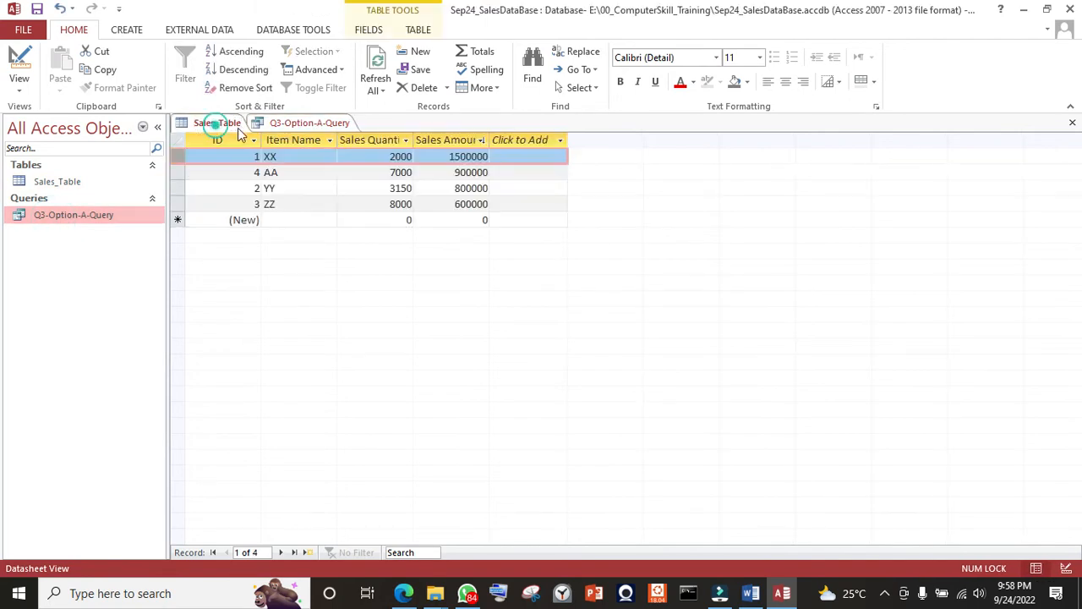
right_click(231, 127)
click(266, 155)
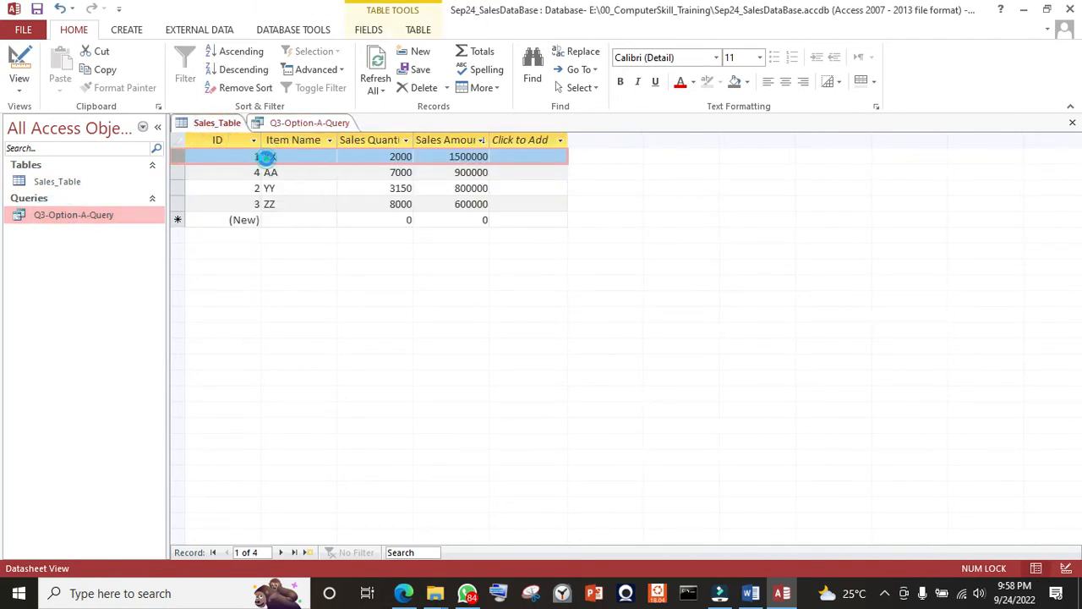
click(550, 341)
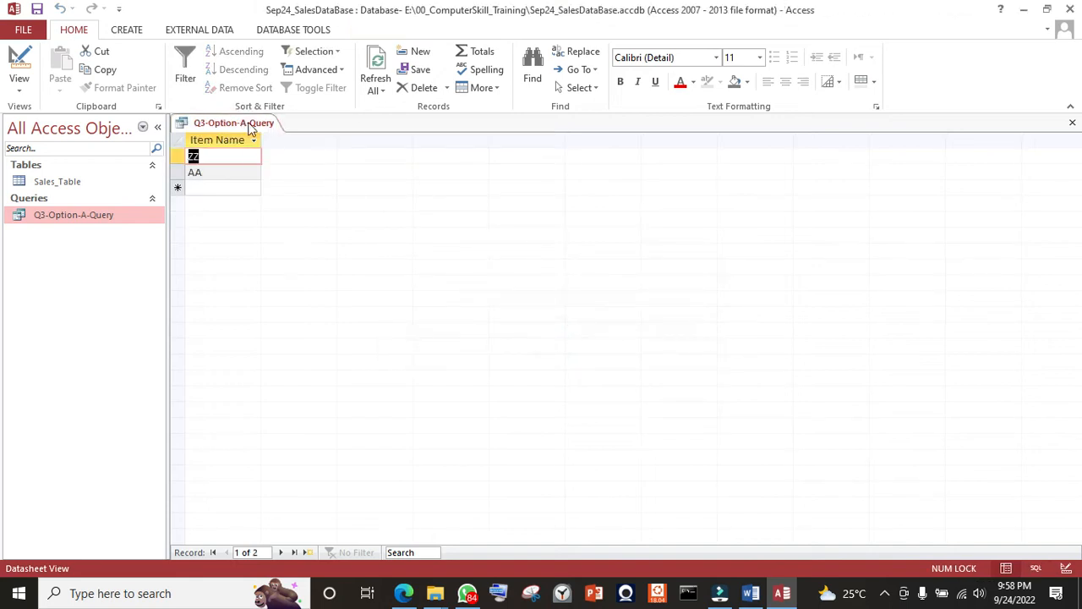
- Close Q3-Option-A-Query and reopen Sales_Table in its original record order
right_click(245, 123)
click(298, 149)
double_click(58, 181)
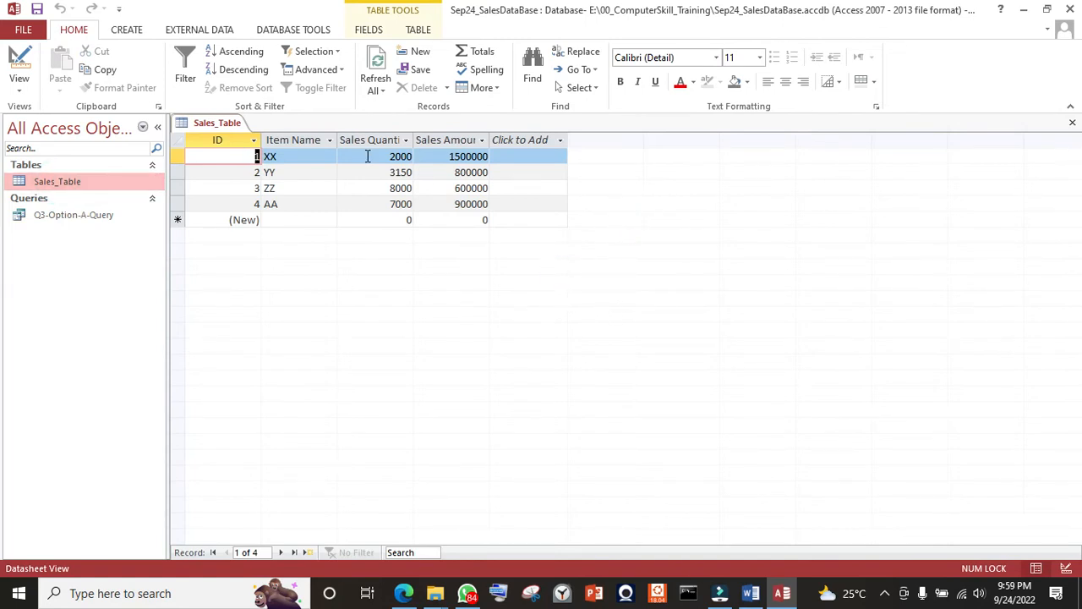
click(57, 186)
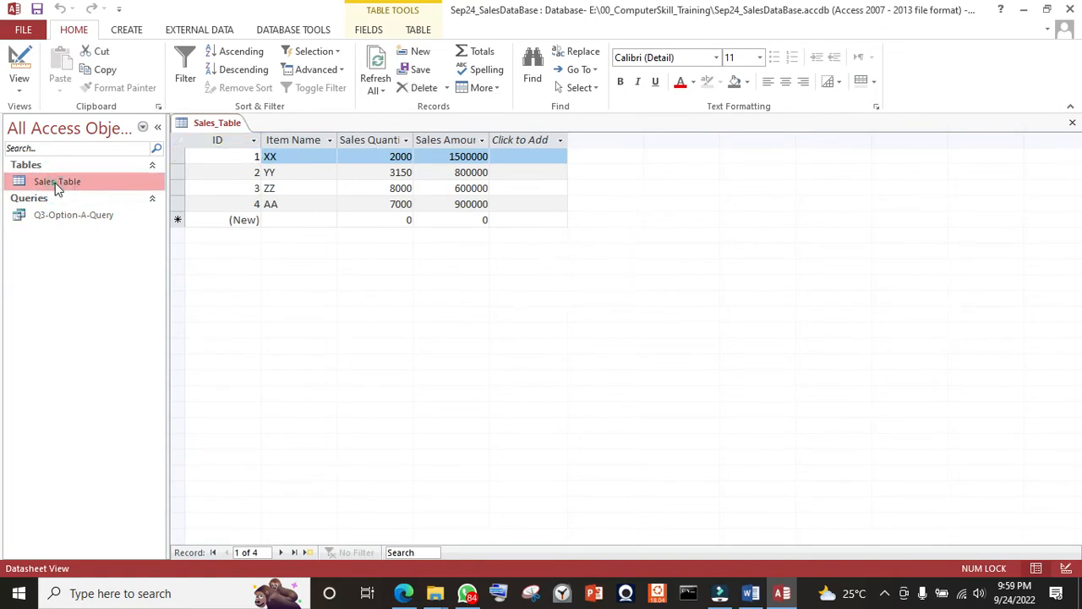
- Create a new query in Design view with Sales_Table as its source
click(127, 30)
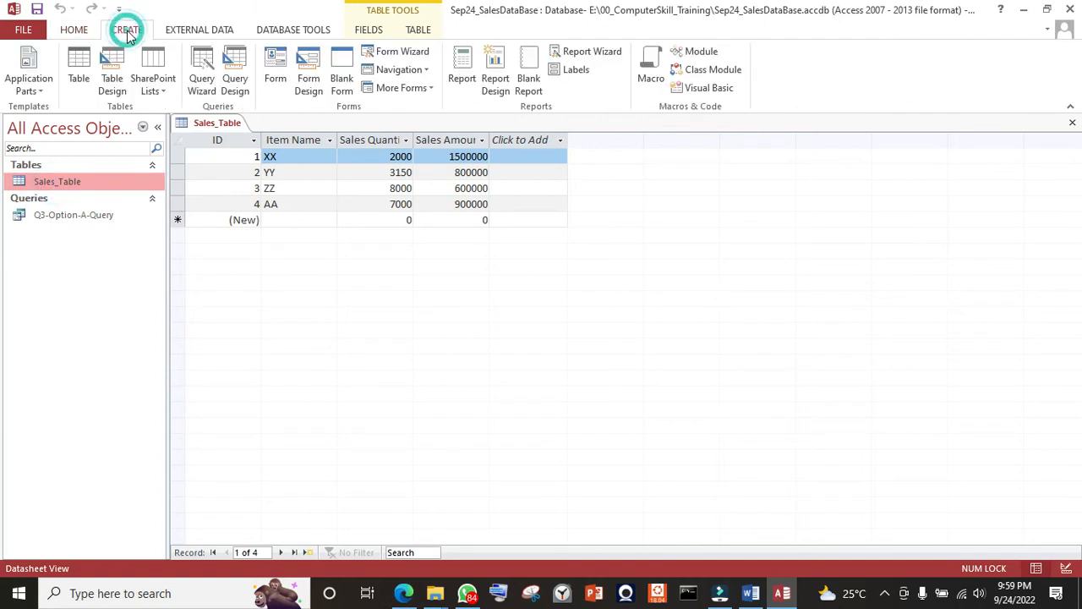
click(235, 59)
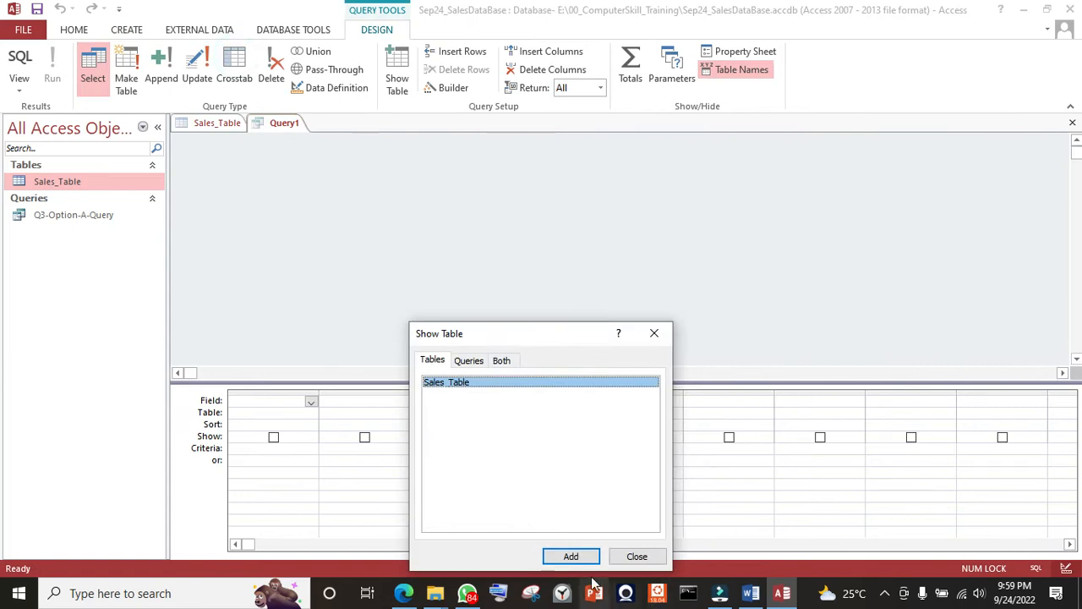
click(571, 557)
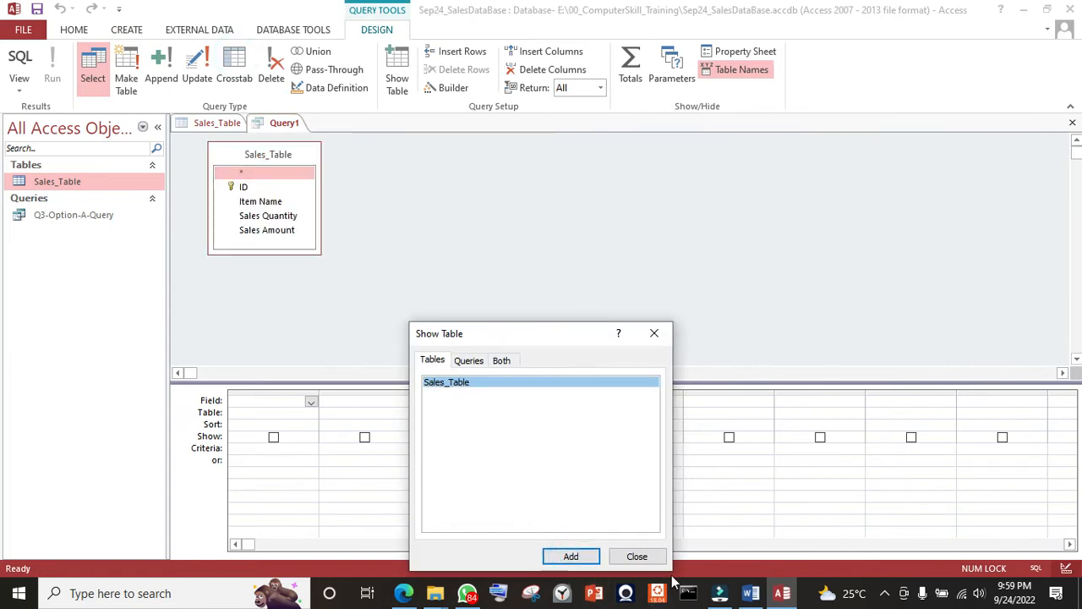
click(637, 556)
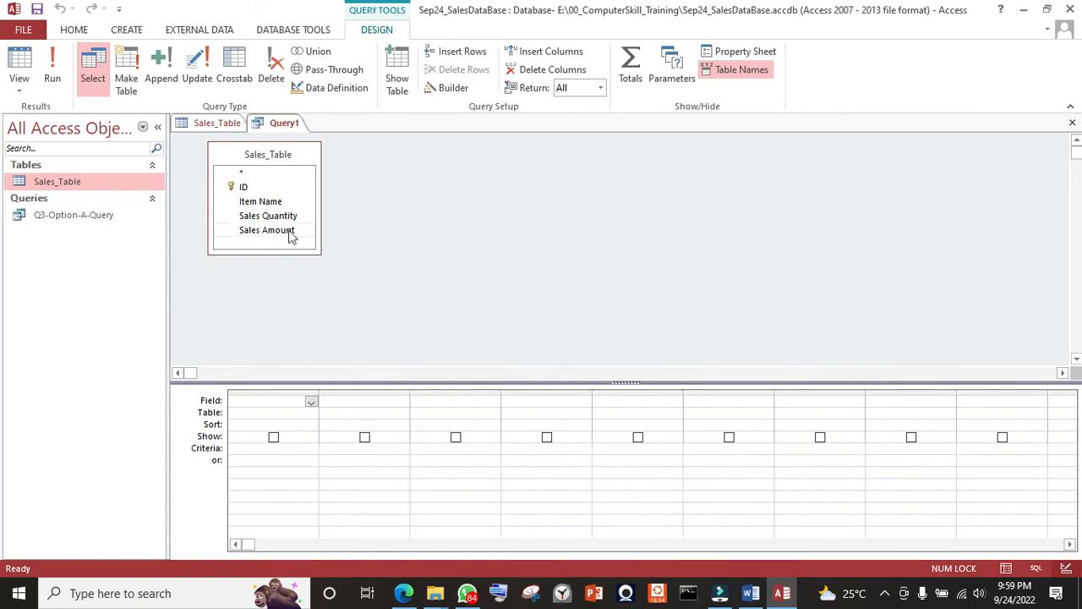
- Add the ID, Item Name, Sales Quantity and Sales Amount fields to the query and check the question in Word
double_click(257, 192)
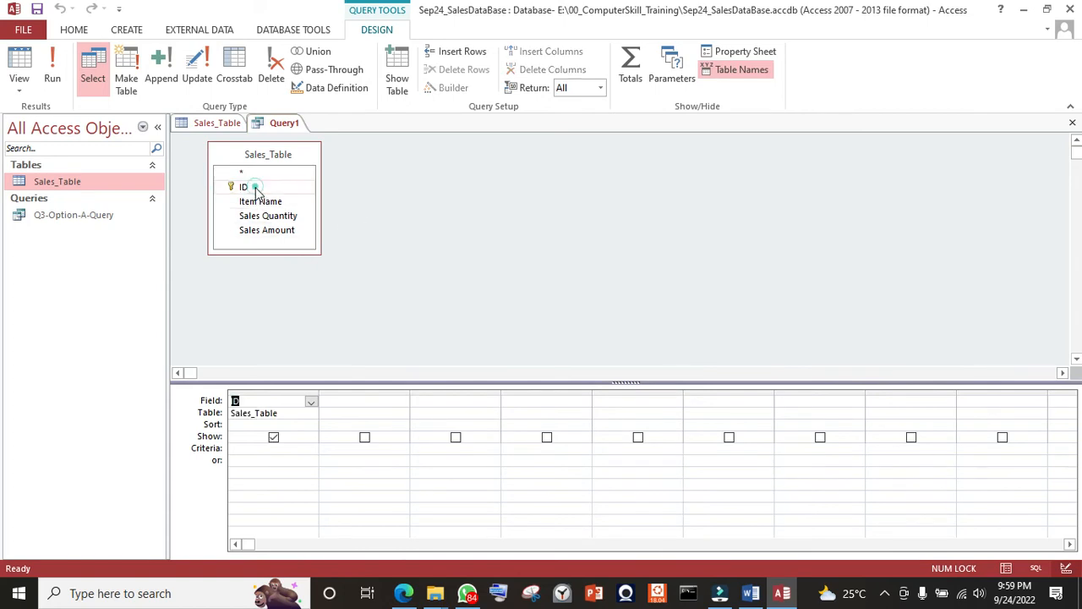
double_click(272, 204)
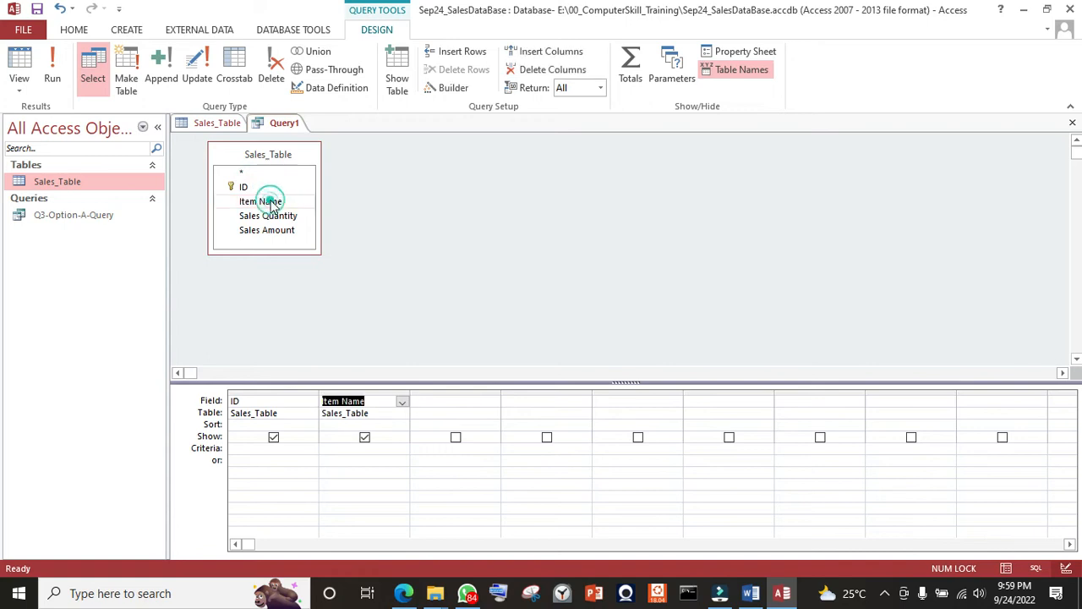
double_click(278, 216)
double_click(271, 231)
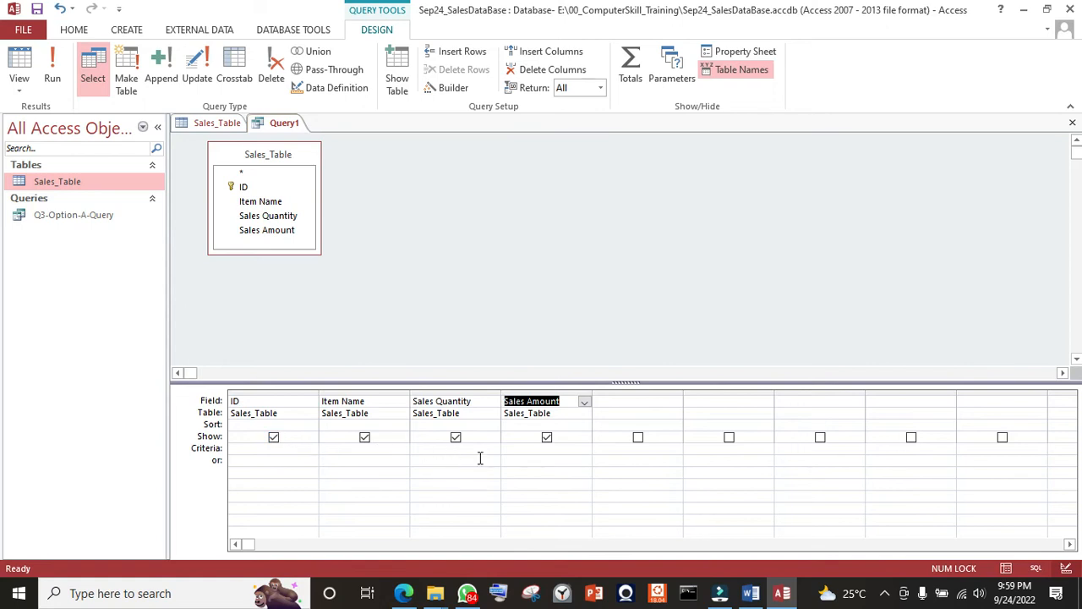
key(alt+Tab)
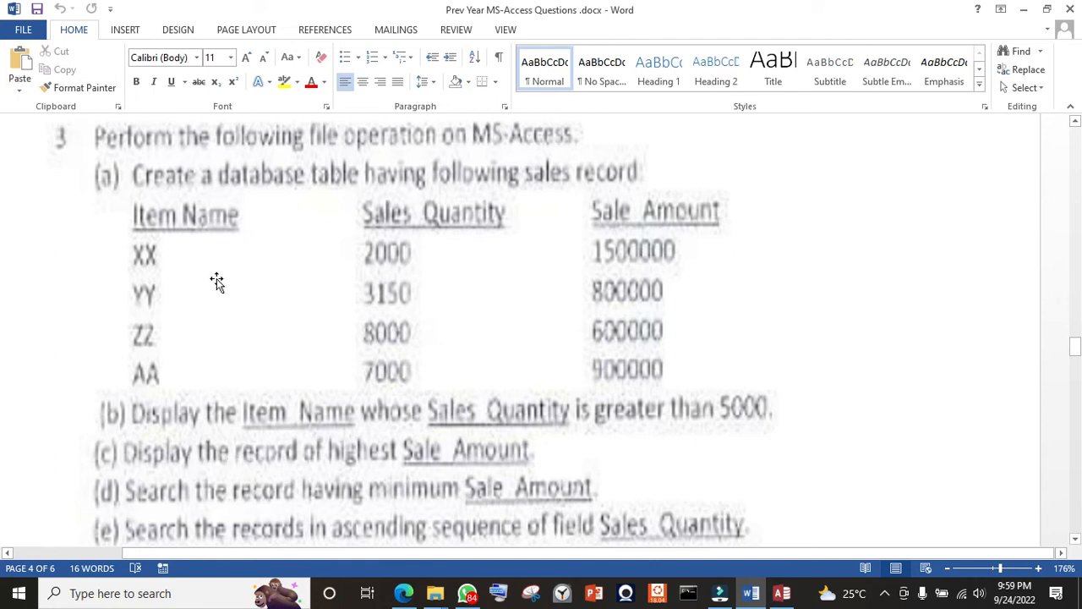
key(alt+Tab)
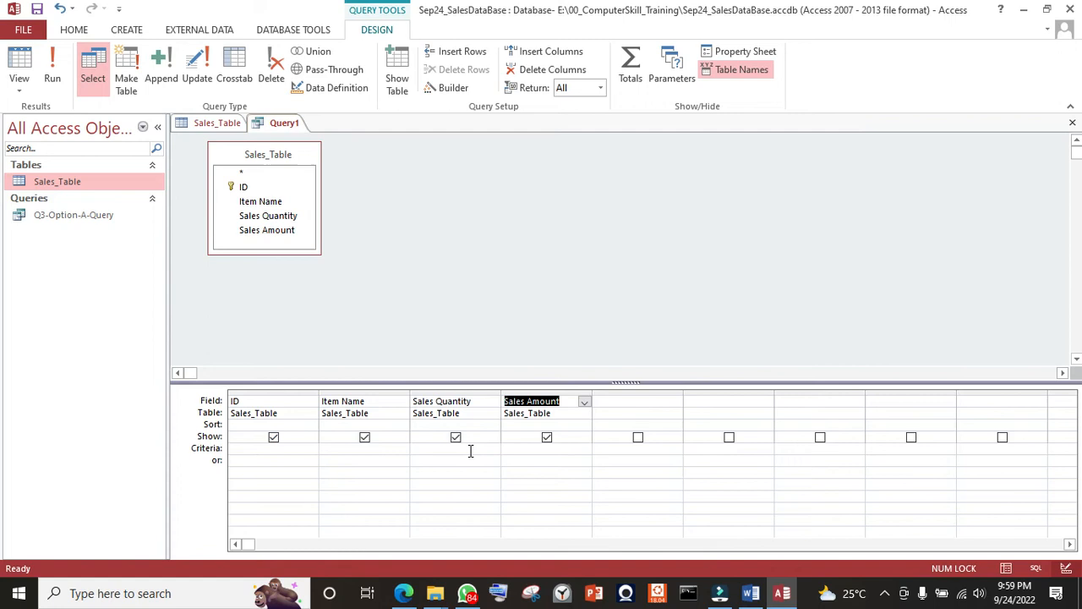
- Hide the ID field from the query output and sort Sales Amount in descending order
click(273, 438)
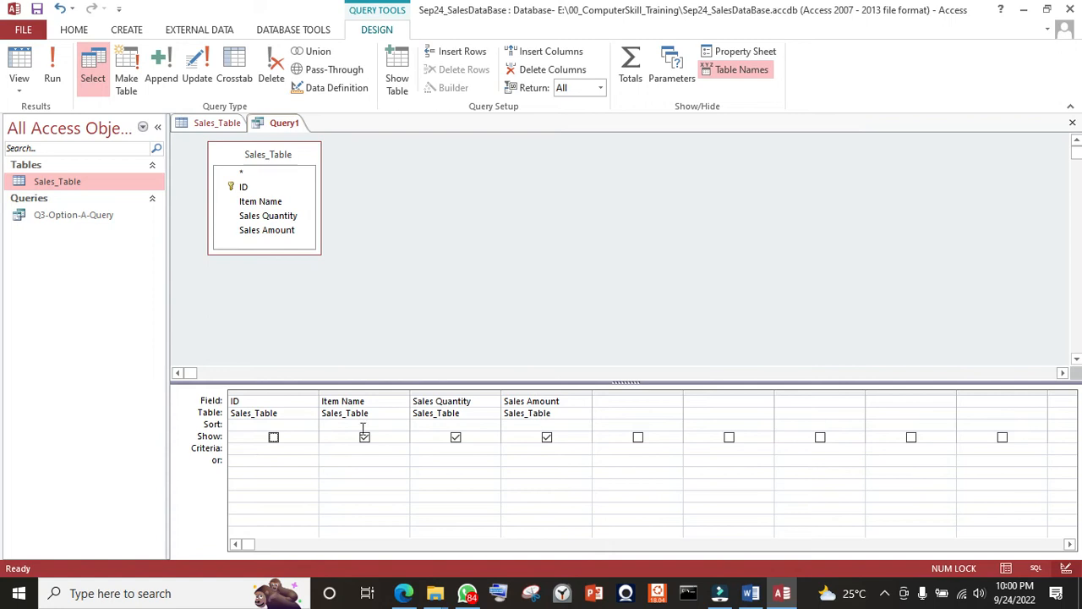
click(536, 397)
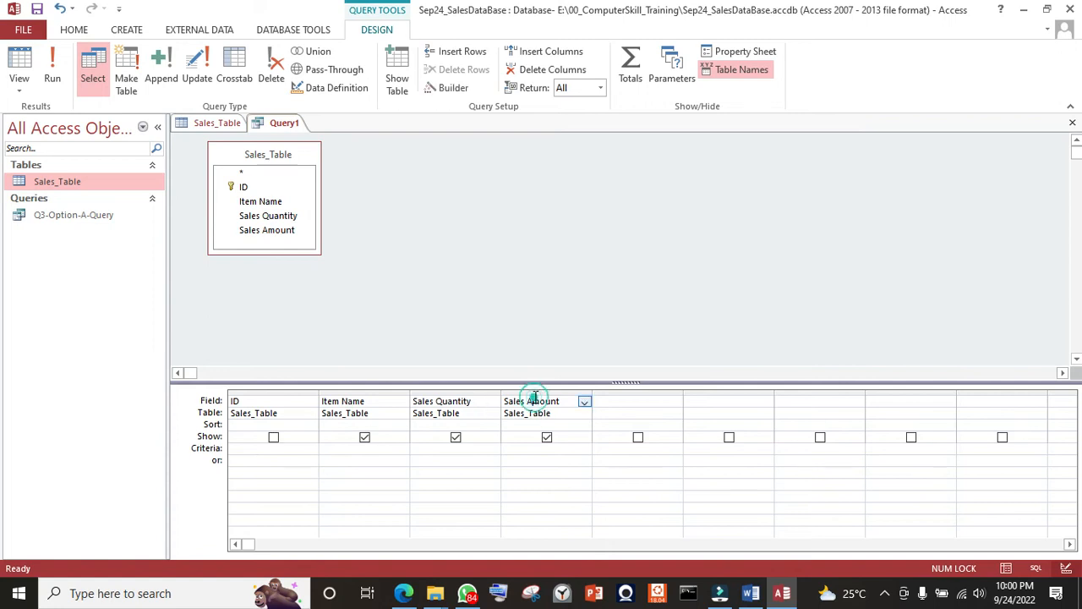
click(571, 425)
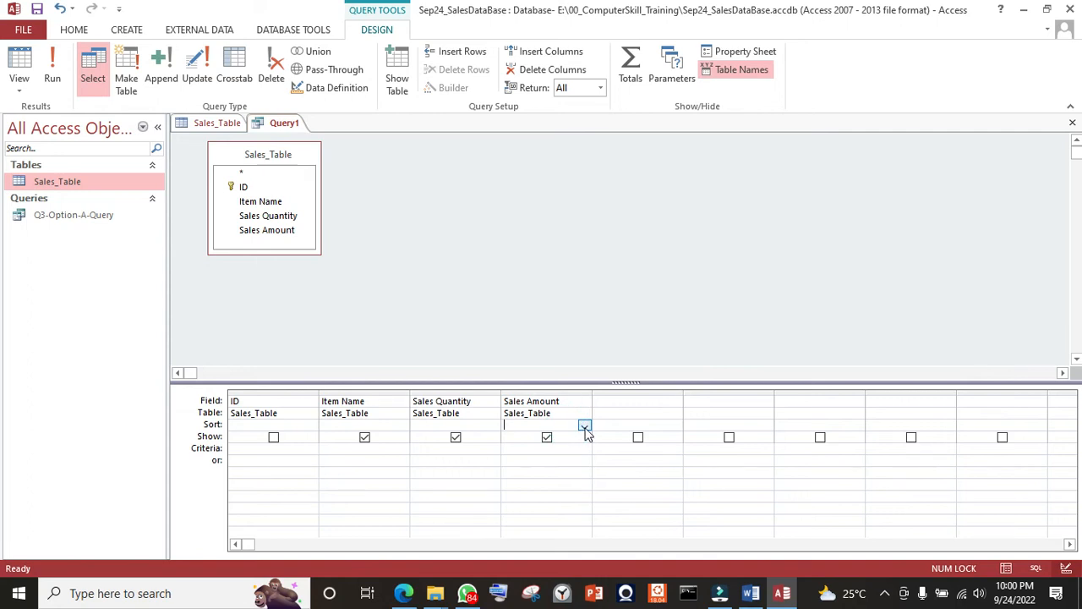
click(586, 427)
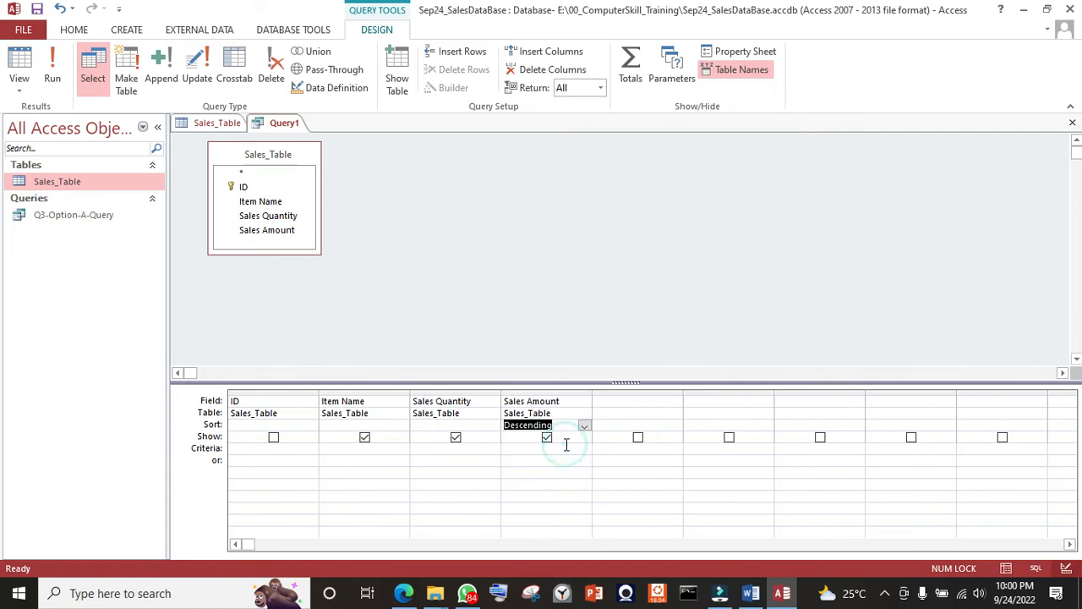
click(556, 476)
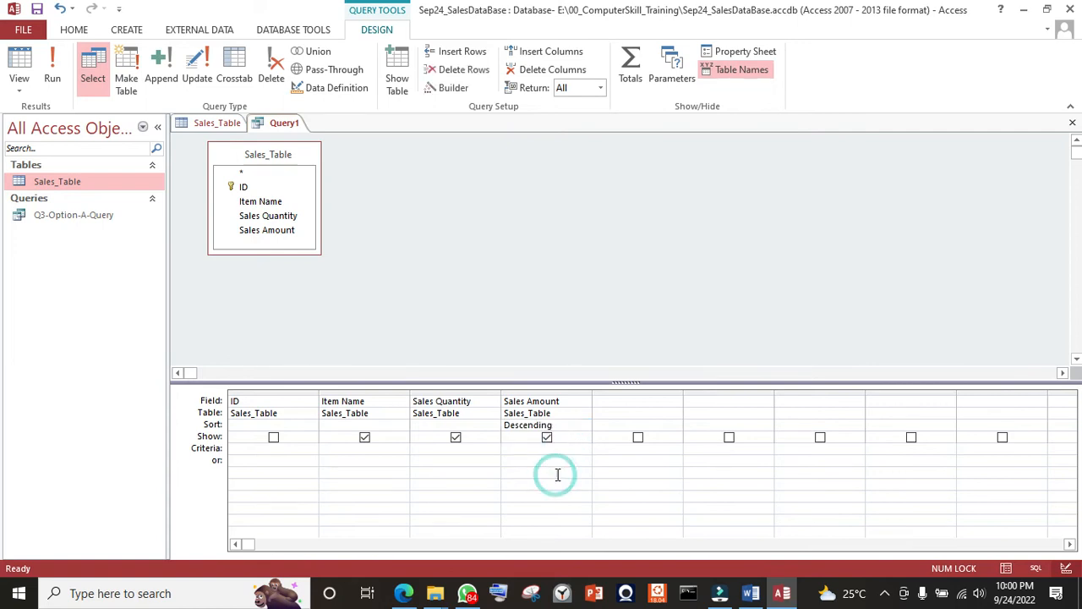
click(546, 437)
- Limit the query to return 1 record and run it to display the highest Sales Amount
click(601, 89)
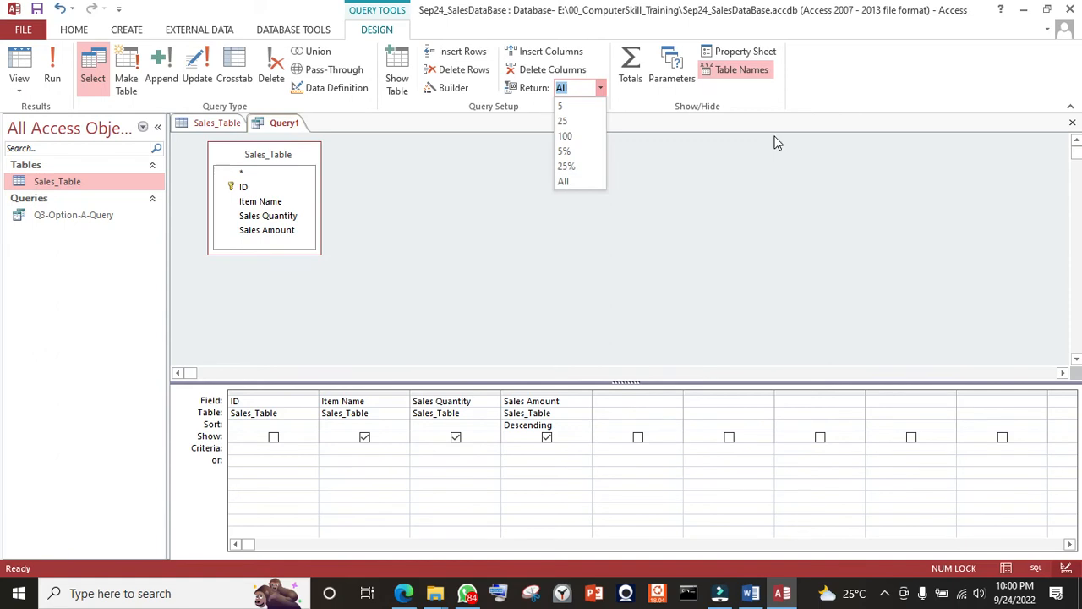
text(1)
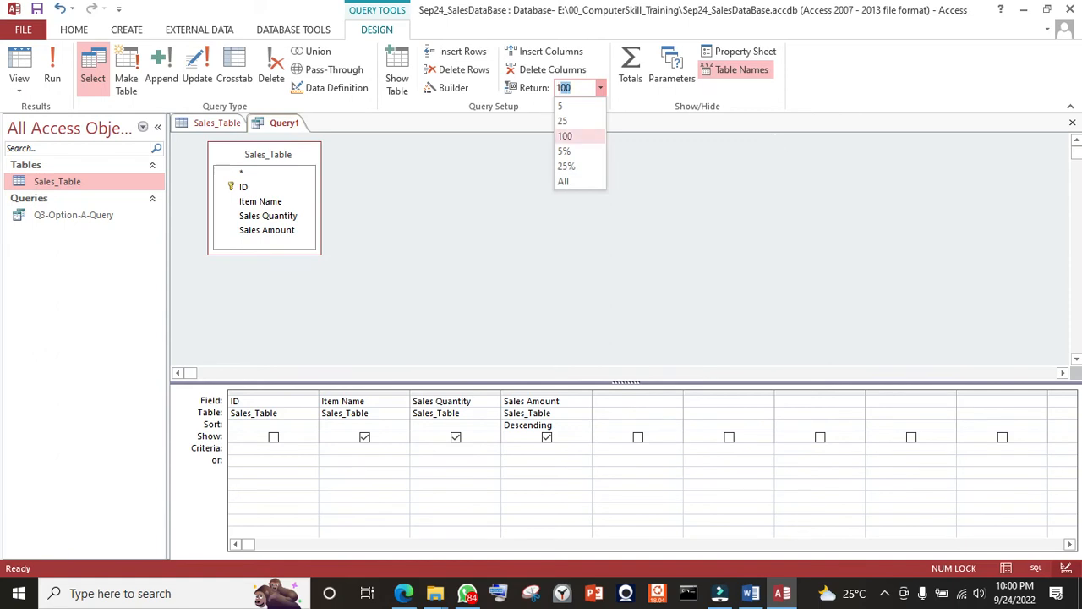
key(BackSpace)
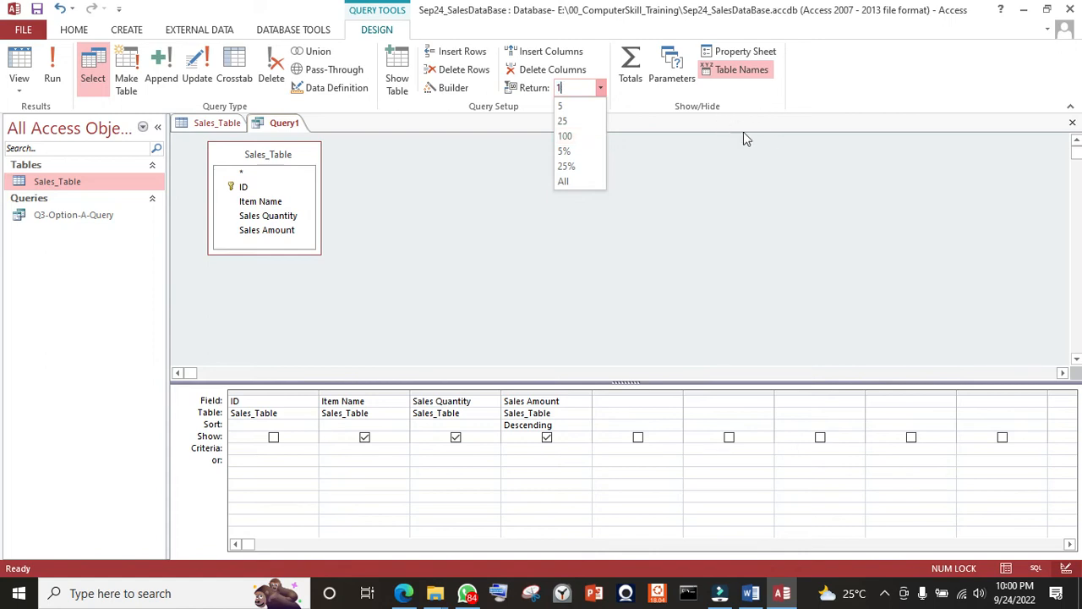
click(764, 151)
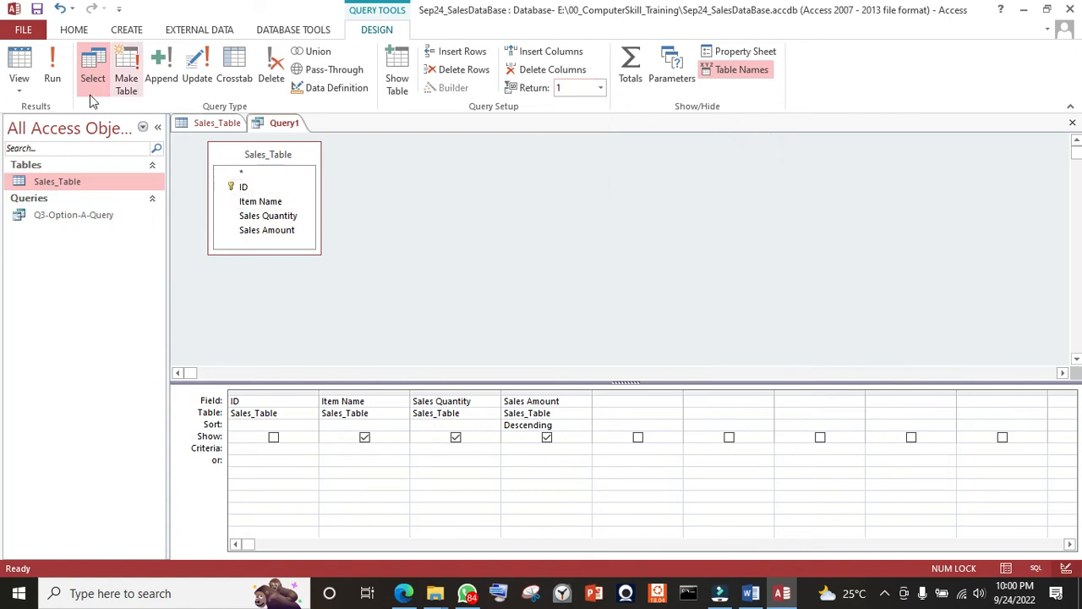
click(54, 64)
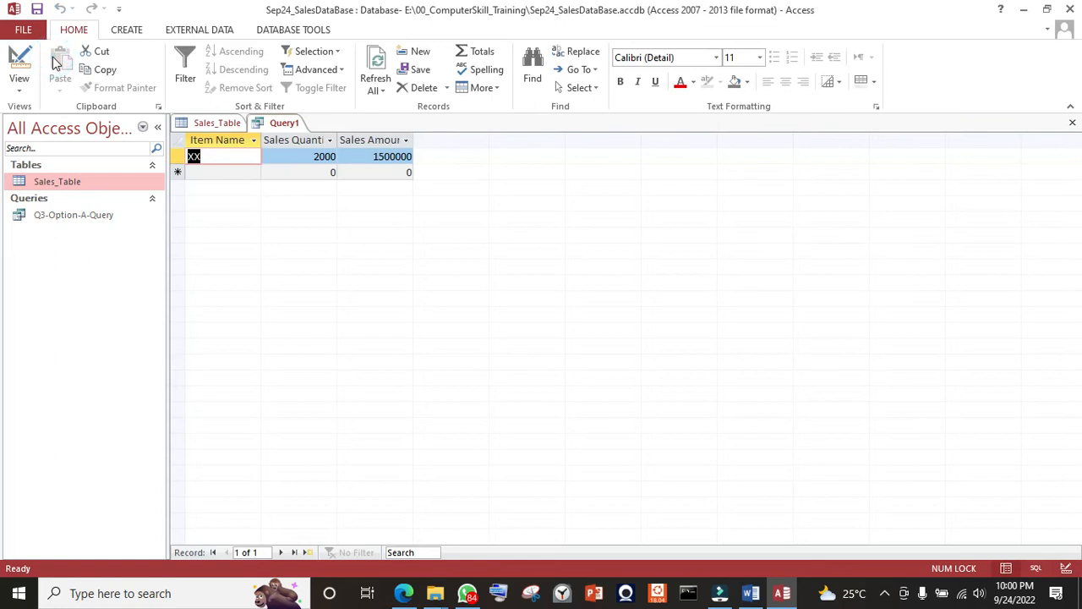
click(488, 197)
click(261, 206)
- Check the result against the Word question and save the query as Q3-Option-B-Query
key(alt+Tab)
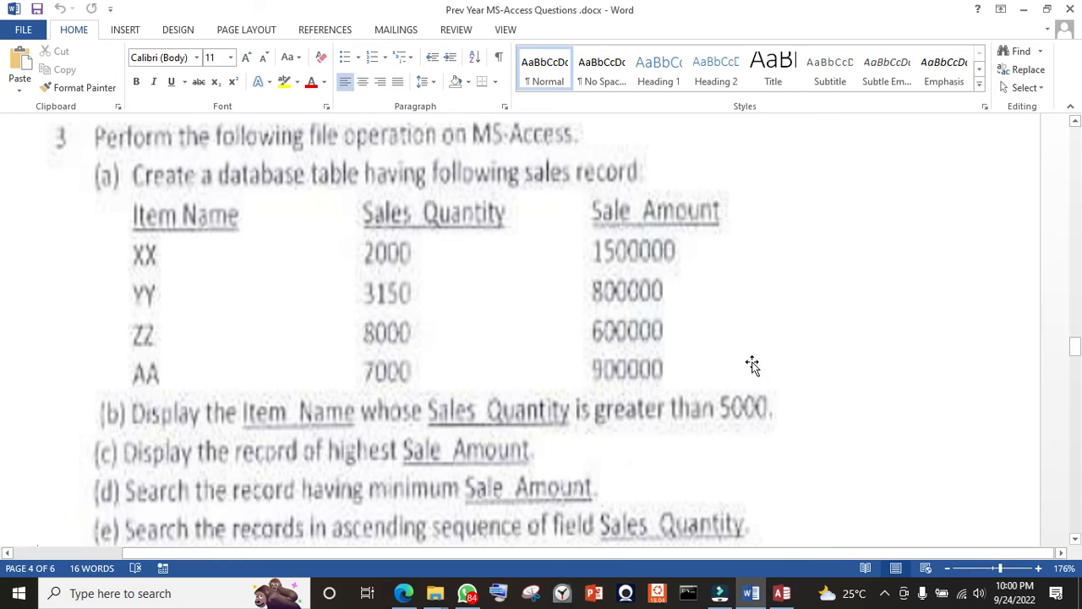
key(alt+Tab)
click(485, 223)
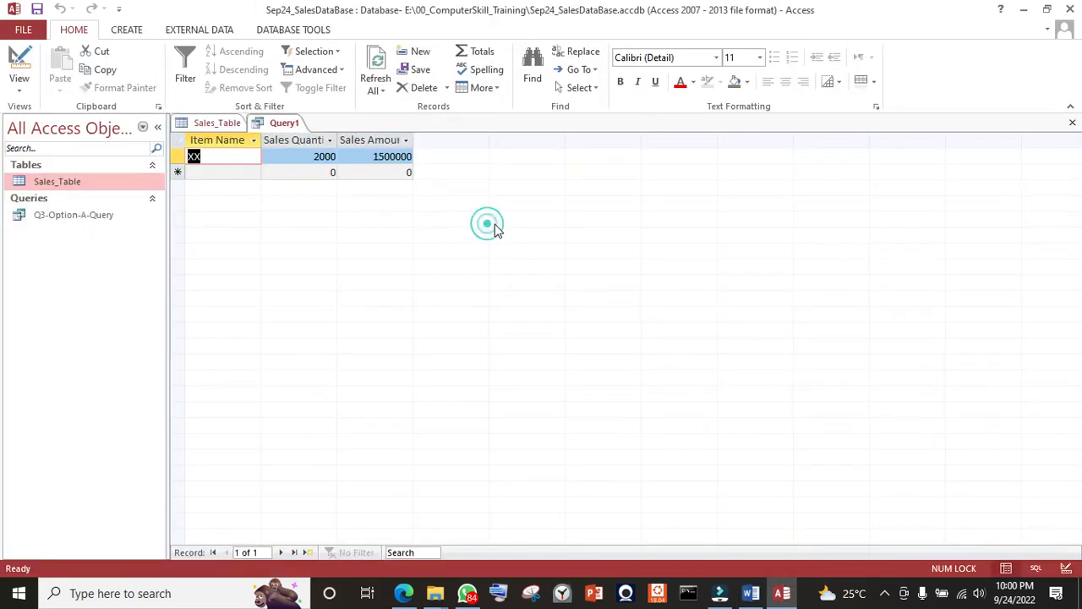
click(36, 9)
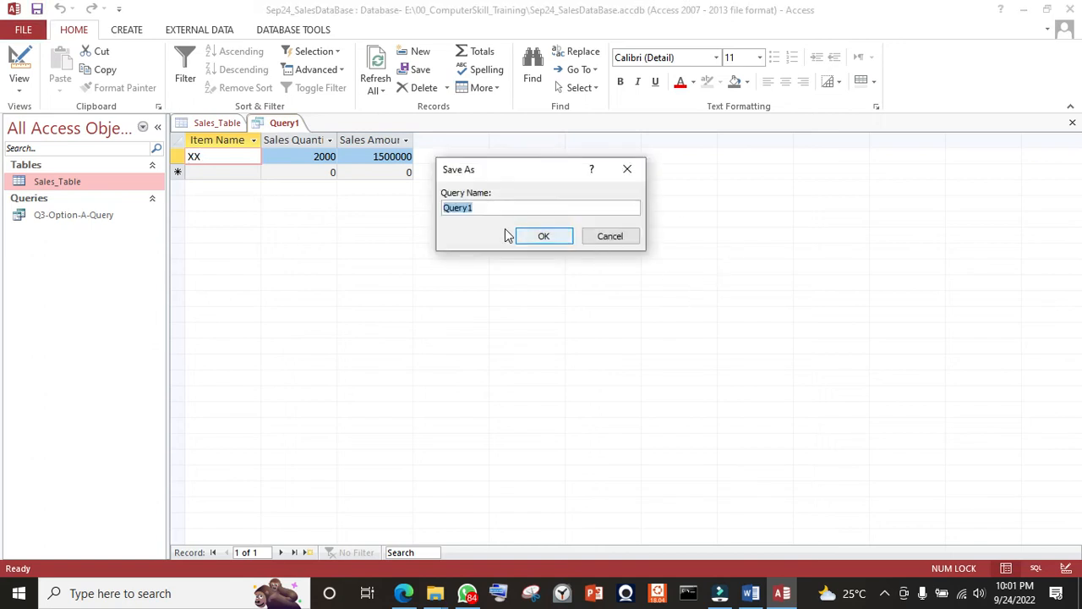
text(Q3-Option-B-)
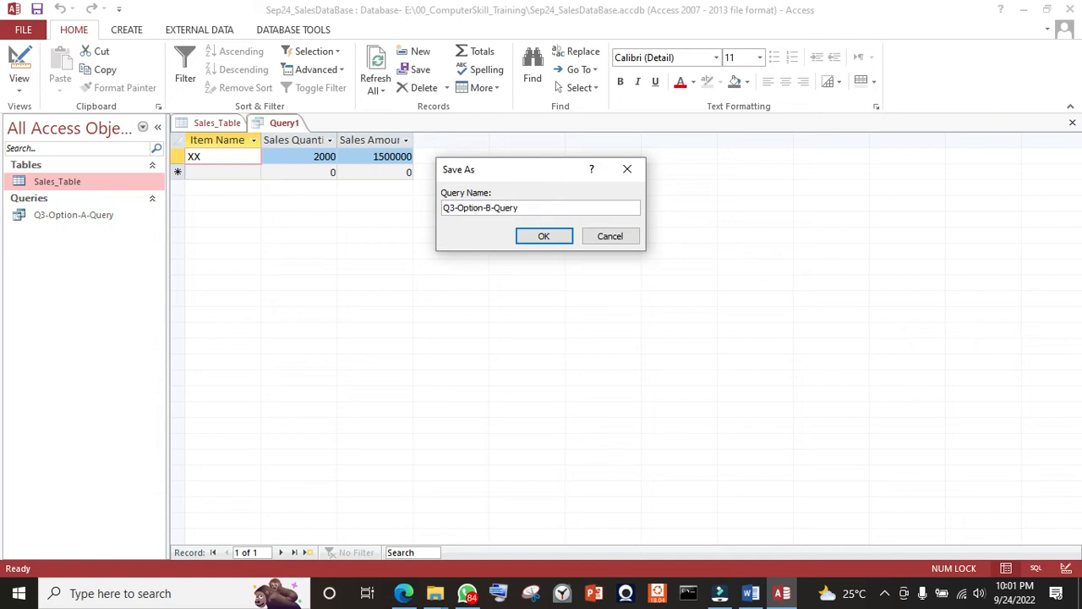
text(Query)
key(Return)
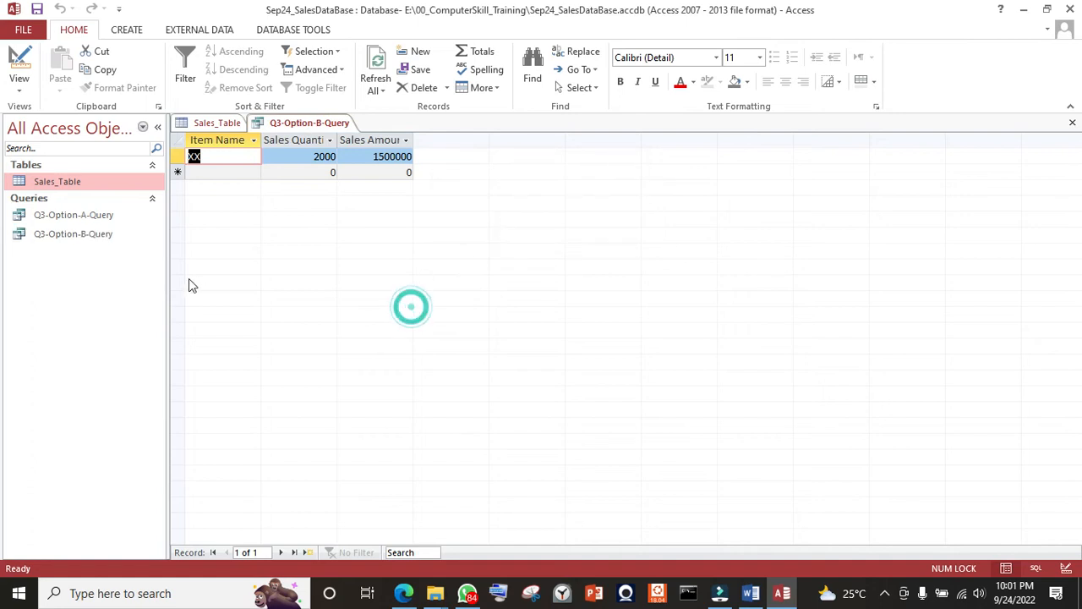
- Review the remaining parts of question 3 in Word, then return to Access and select Sales_Table
click(76, 239)
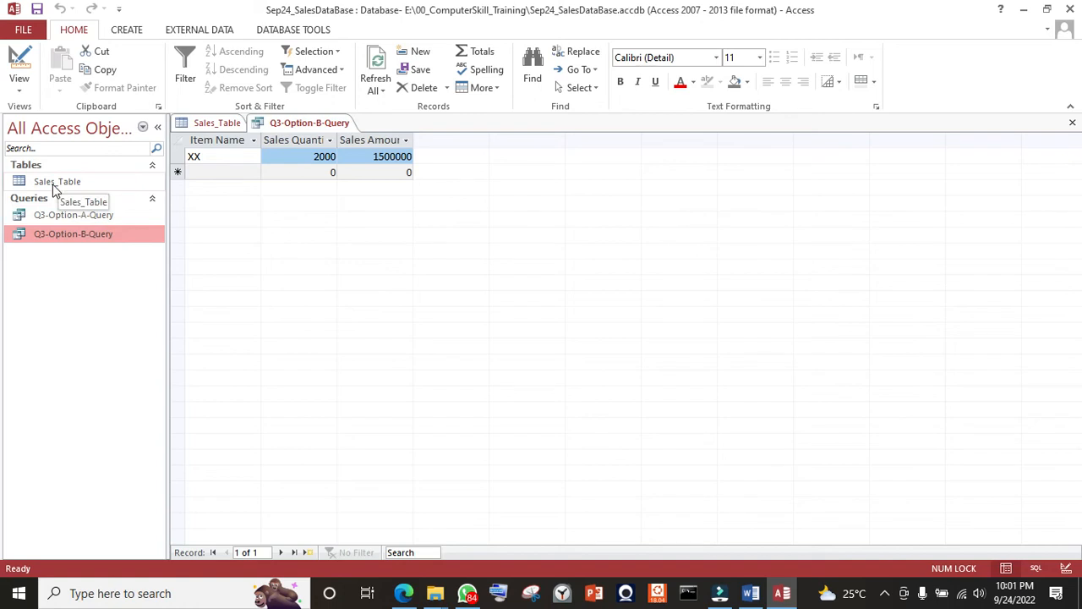
key(alt+Tab)
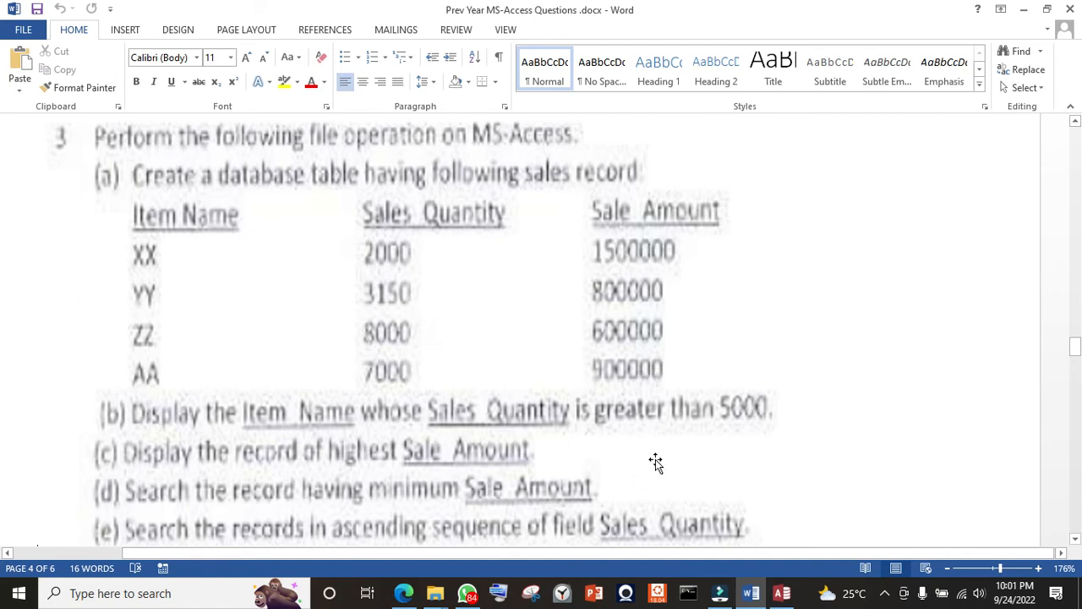
key(alt)
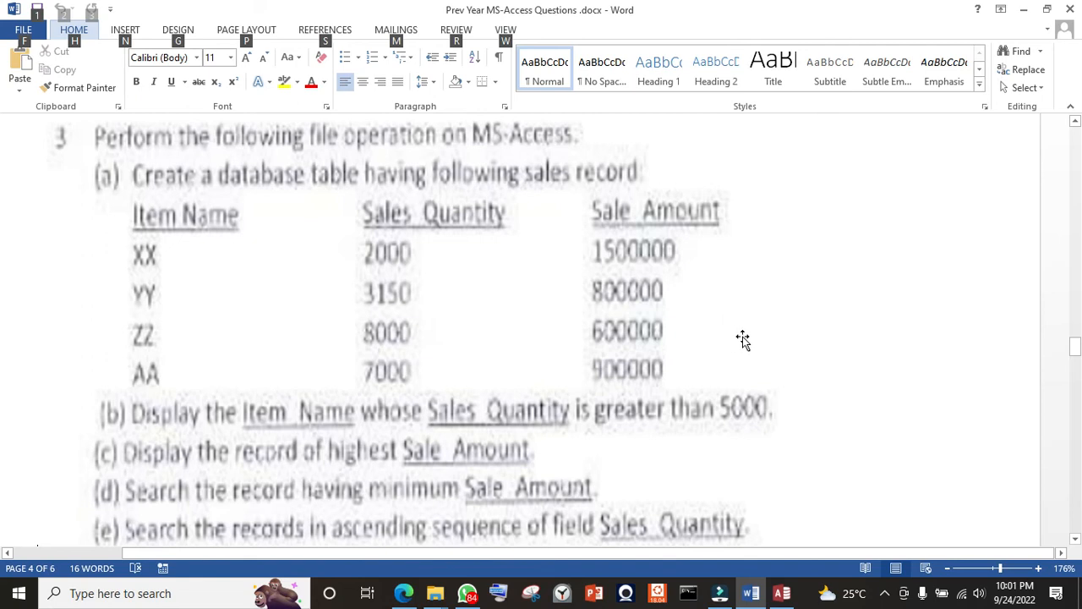
key(alt+Tab)
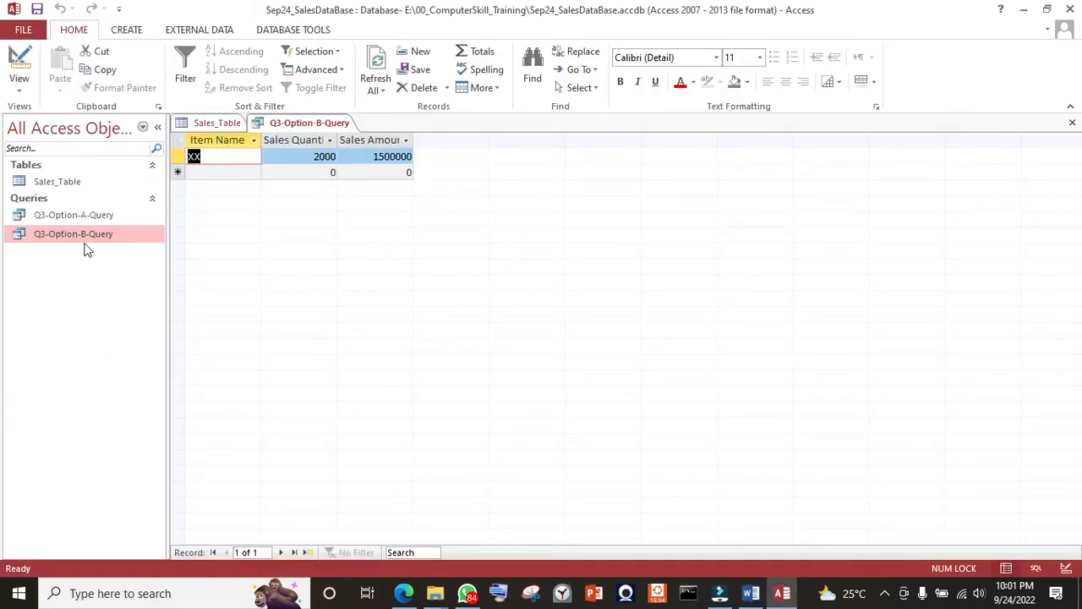
click(50, 183)
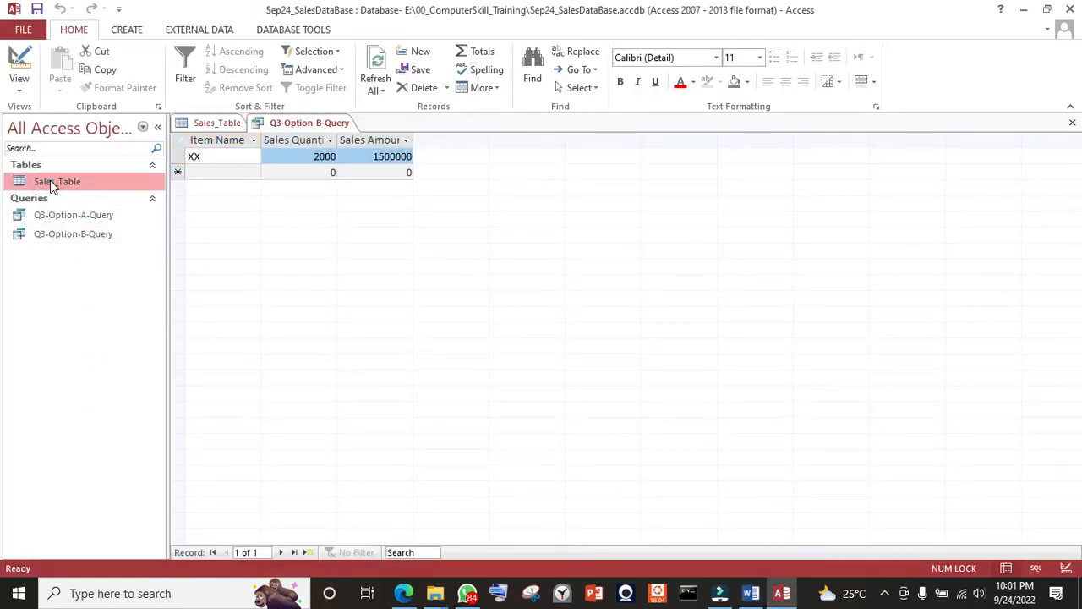
- Close Q3-Option-B-Query and start a new query design with Sales_Table as its source
right_click(330, 126)
click(377, 150)
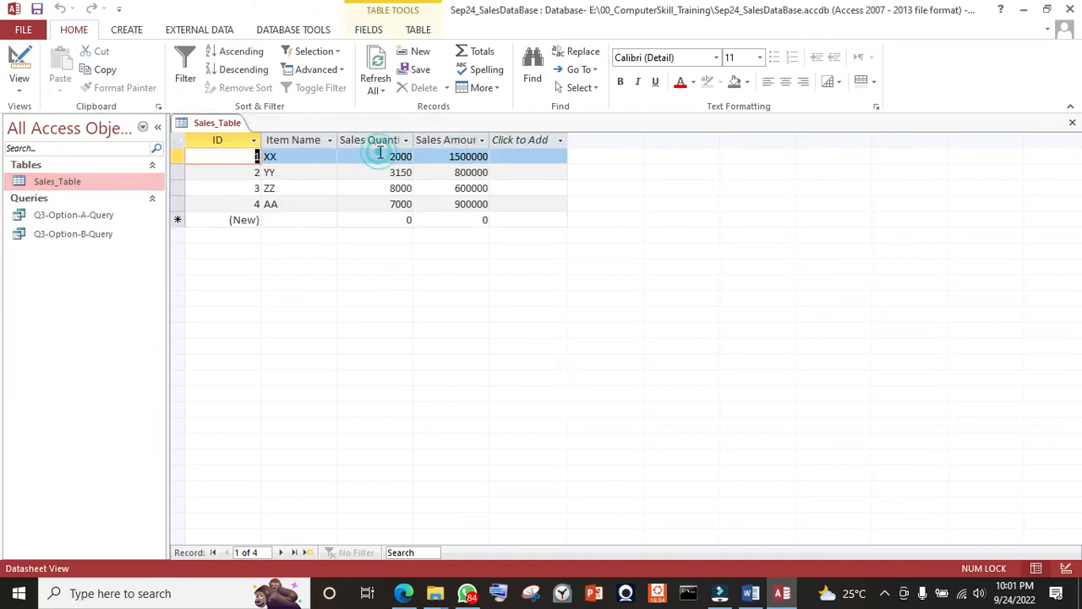
click(127, 29)
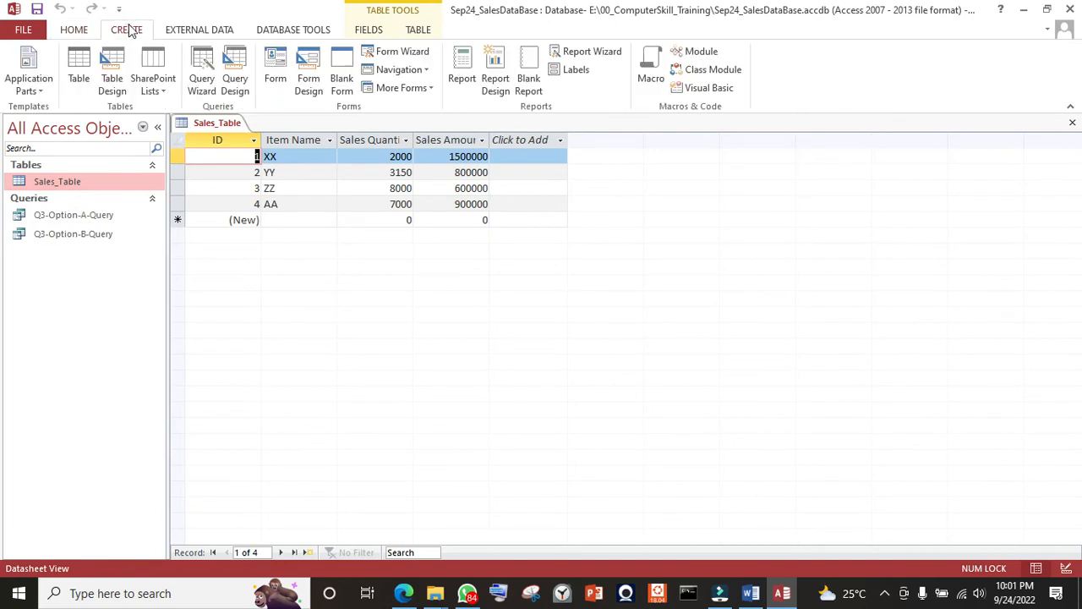
click(236, 62)
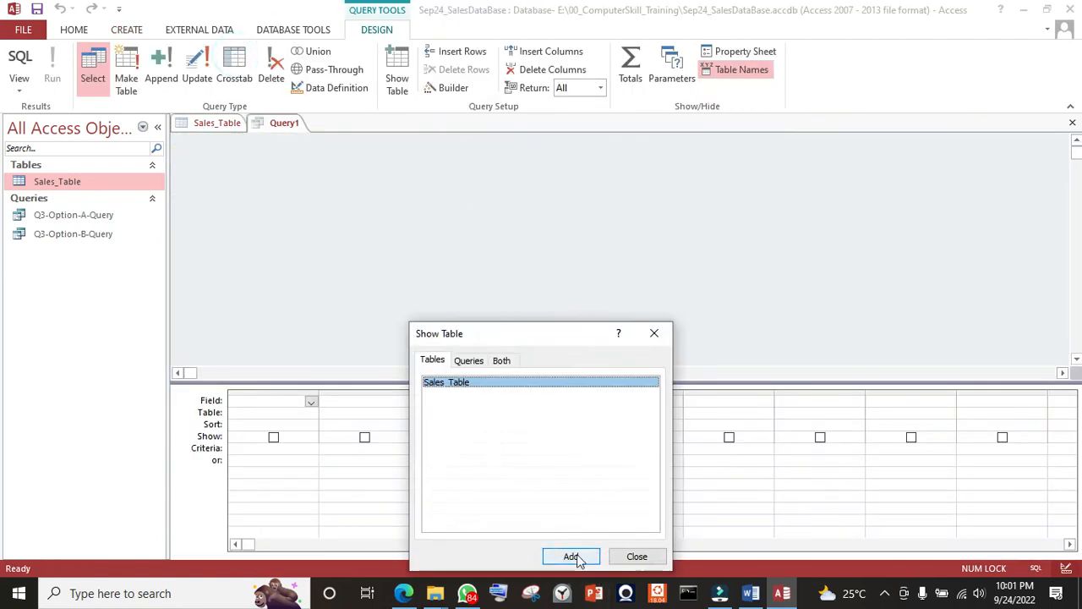
click(572, 556)
click(637, 557)
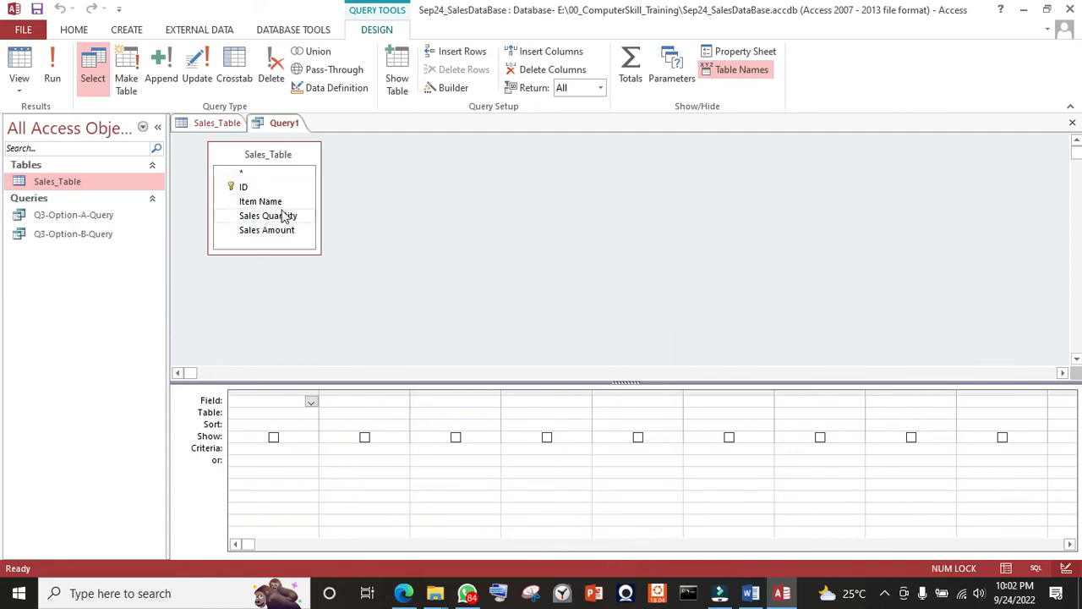
- Add the Item Name, Sales Quantity and Sales Amount fields to the query and sort Sales Amount in ascending order
double_click(281, 202)
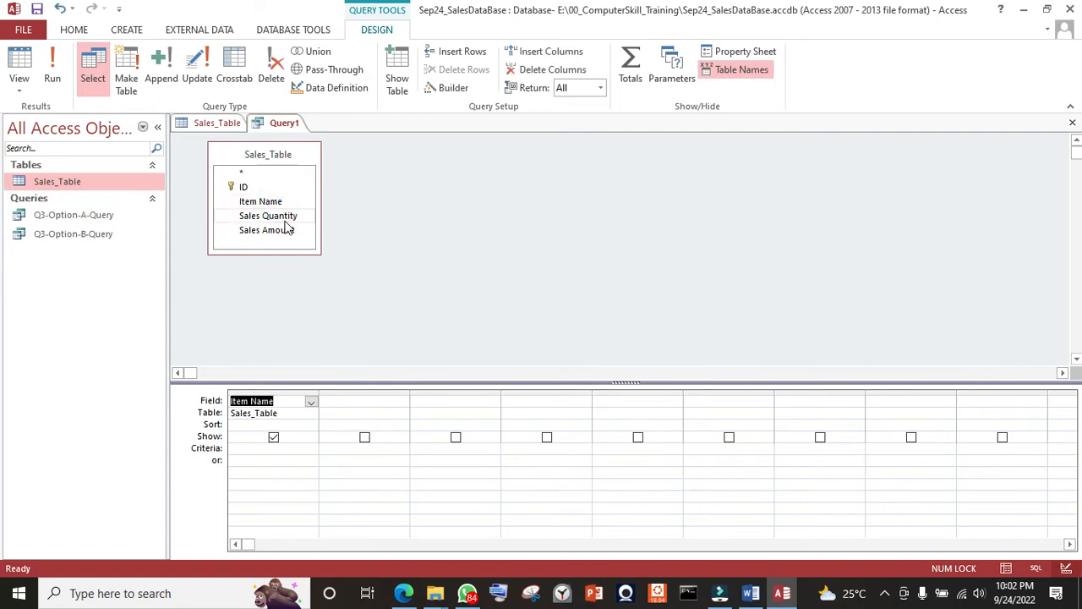
double_click(275, 215)
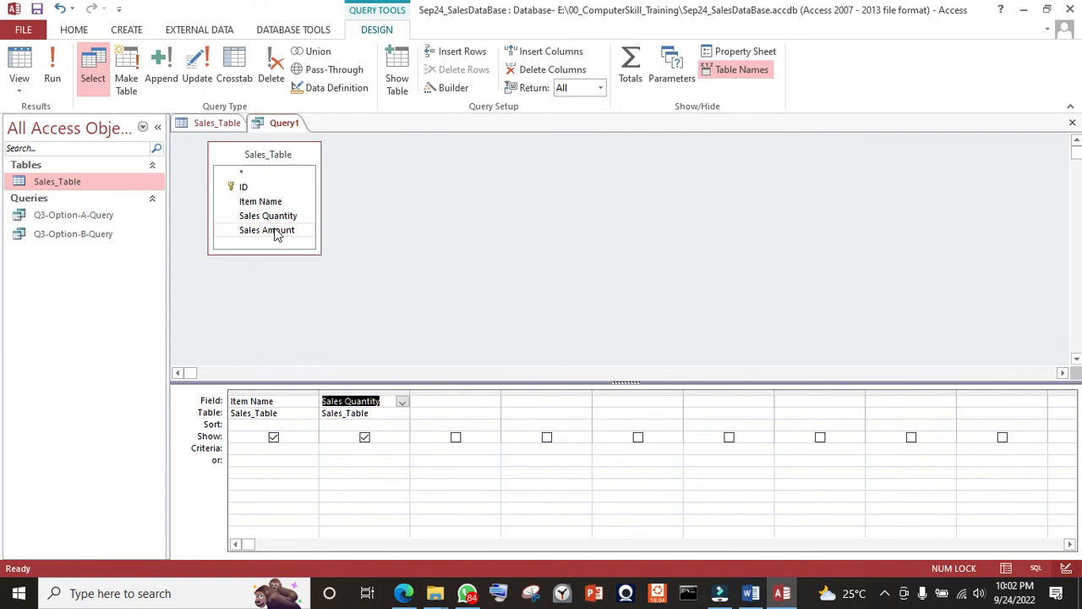
double_click(272, 231)
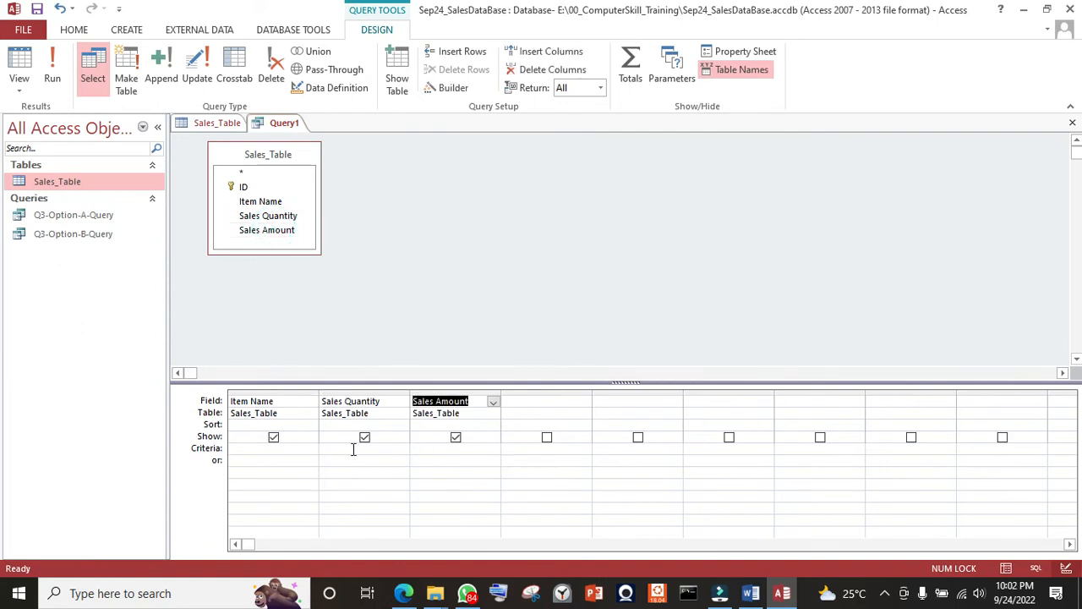
click(491, 425)
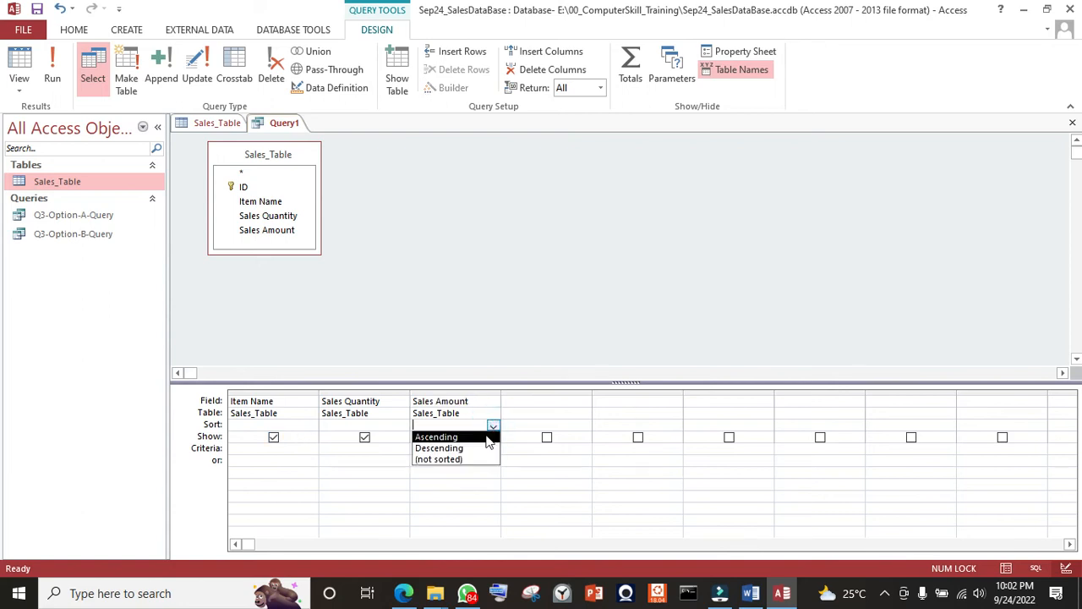
click(487, 437)
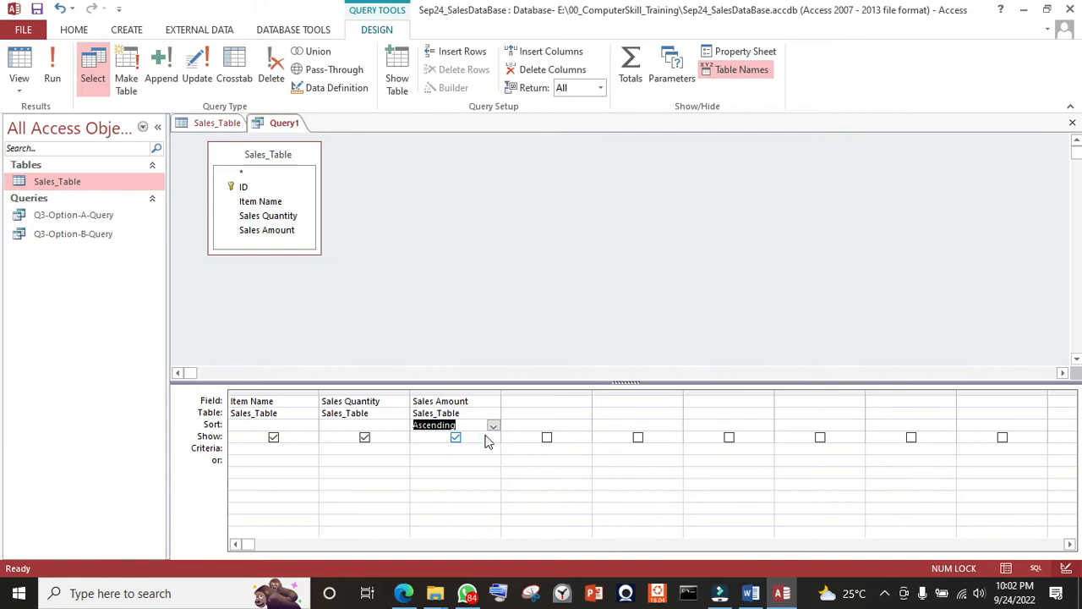
- Inspect the query's SQL statement and run it, comparing the records with part (d) of question 3 in Word
click(1039, 574)
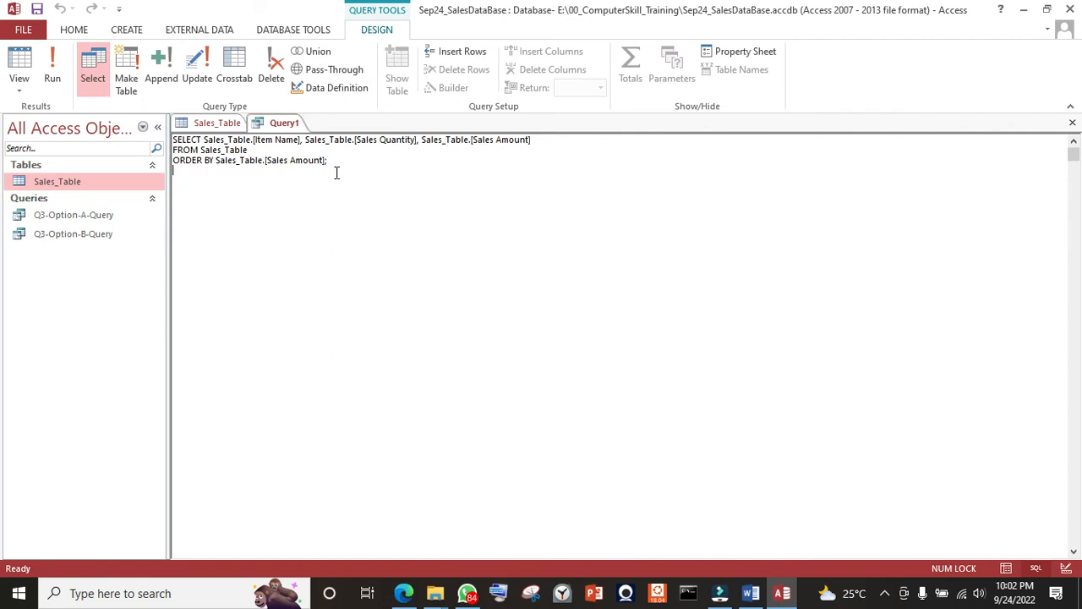
click(49, 61)
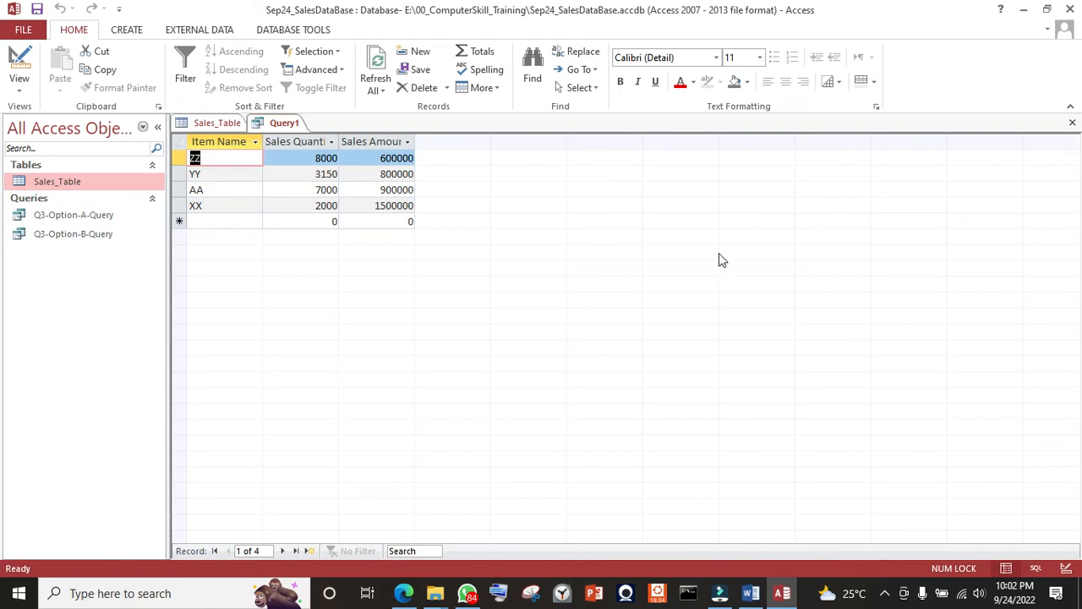
key(alt+Tab)
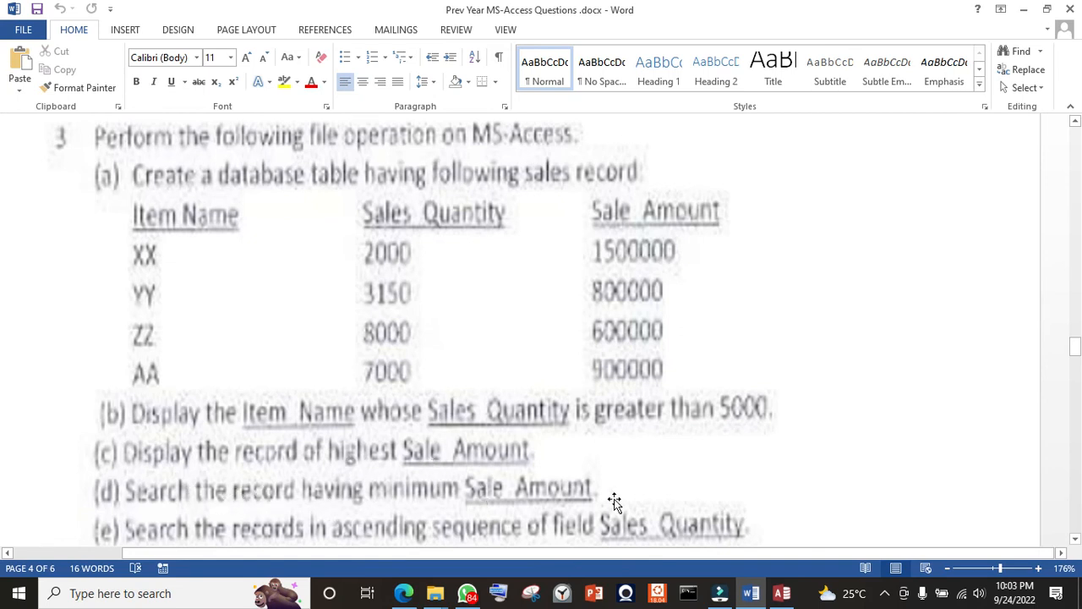
key(alt+Tab)
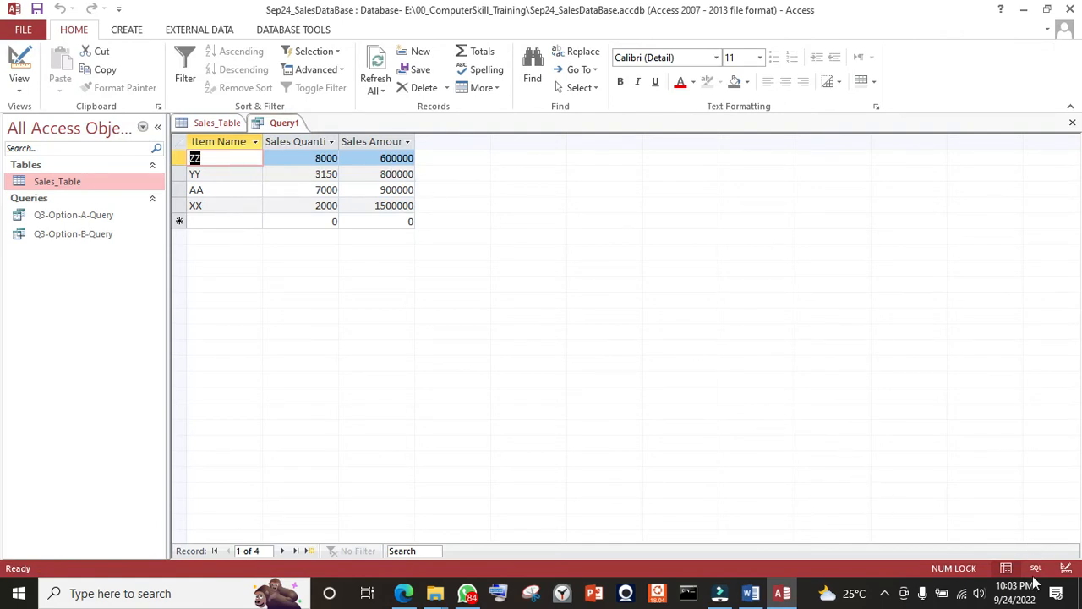
- Limit the query to return 1 record and inspect its SQL statement
click(1067, 575)
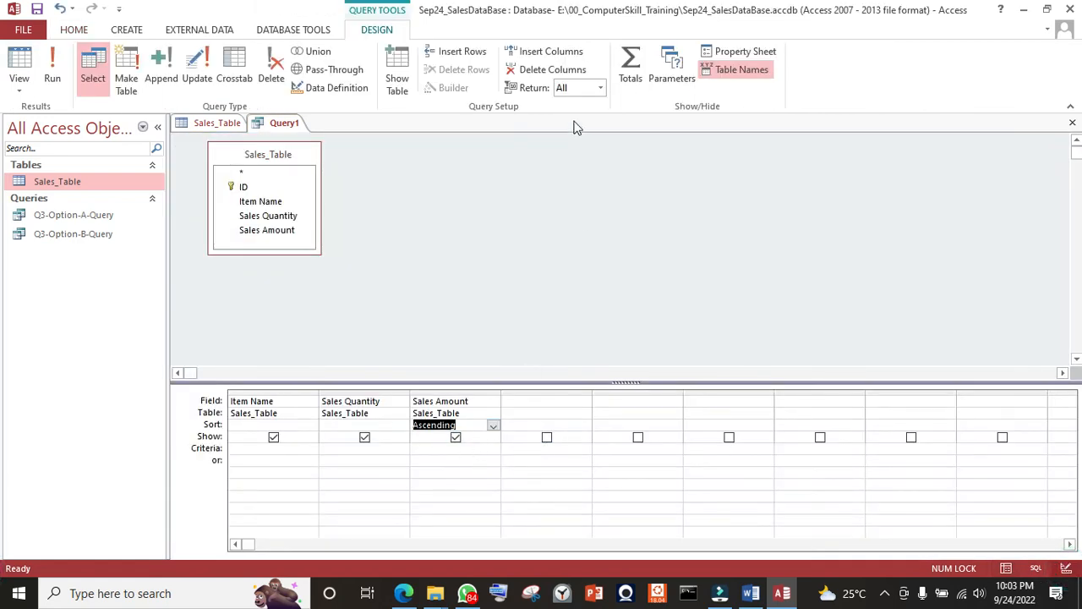
click(580, 90)
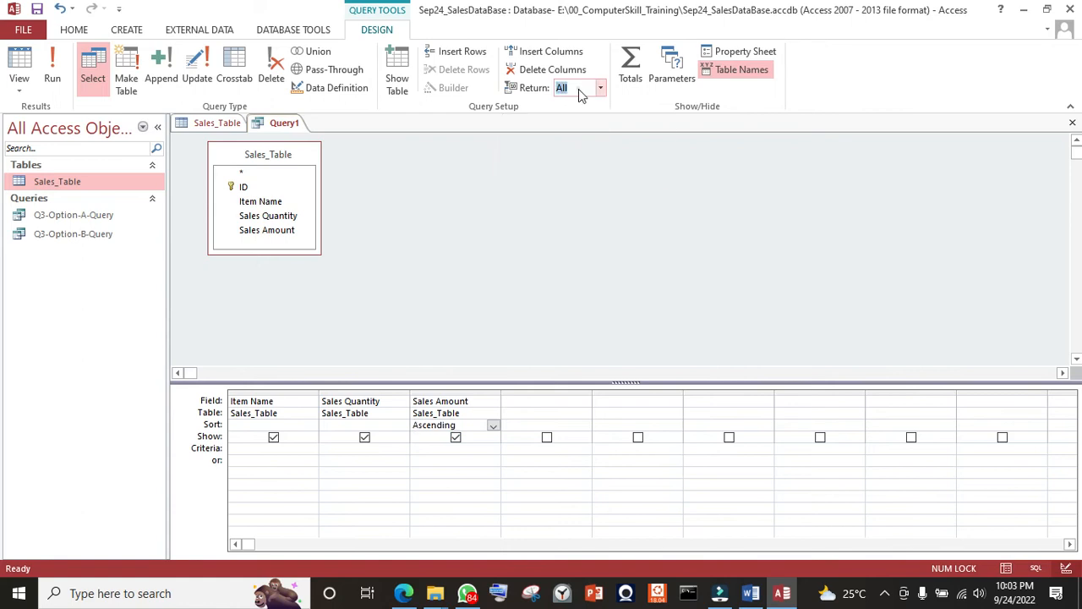
text(1)
key(Delete)
click(611, 208)
click(1036, 569)
click(248, 216)
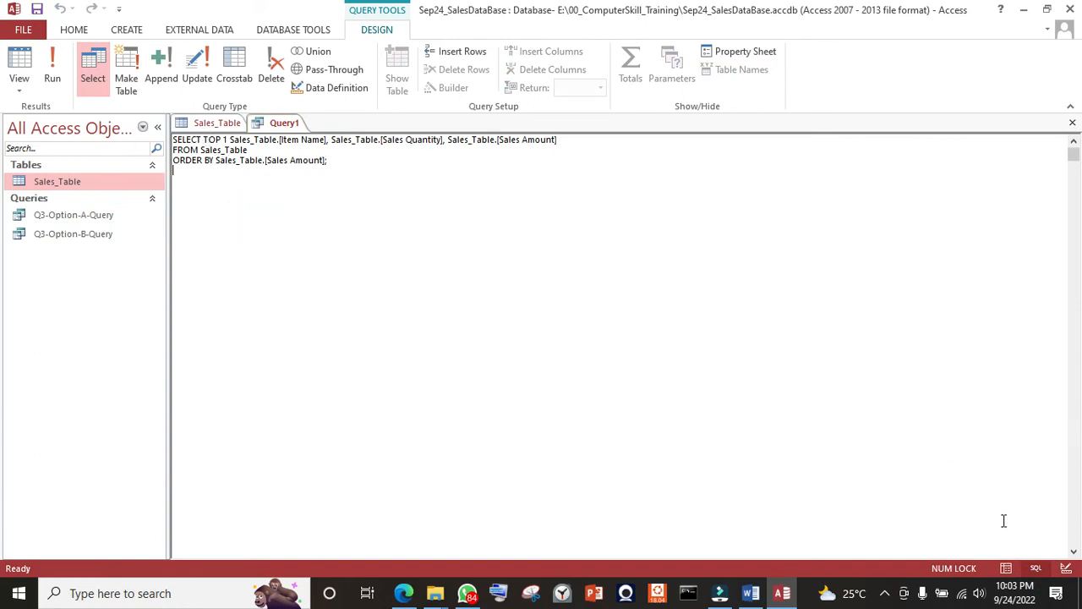
- Return to the query design and run it to display the record with the minimum Sales Amount
click(1066, 568)
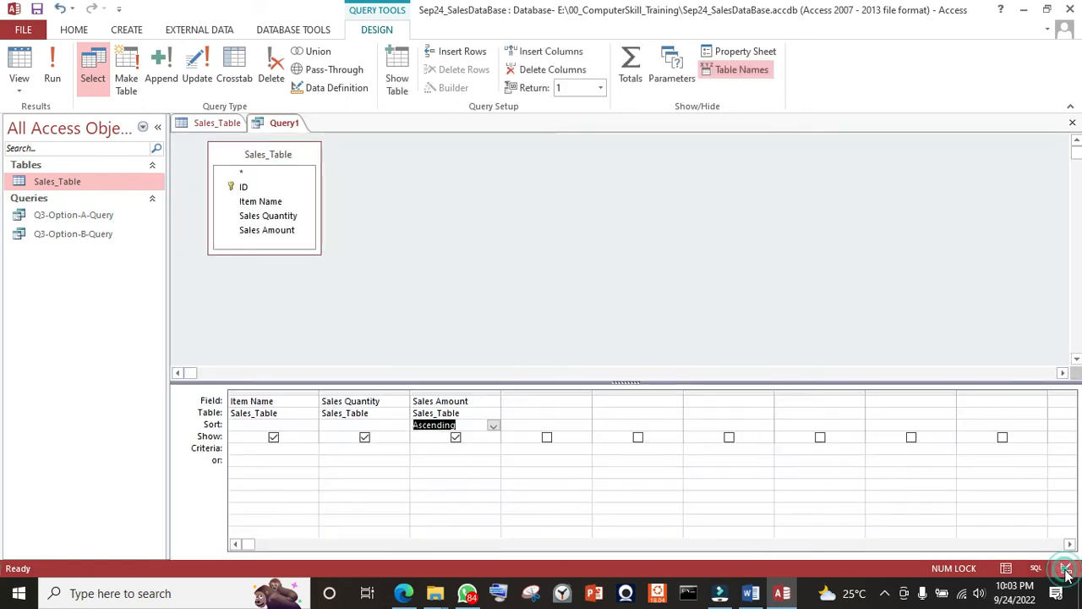
click(486, 457)
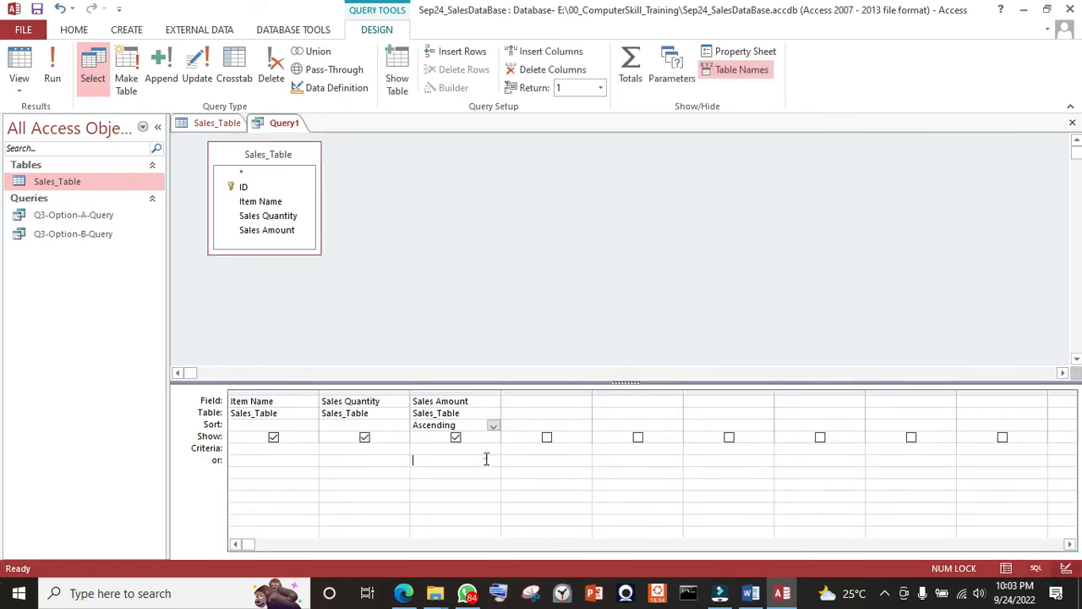
click(54, 69)
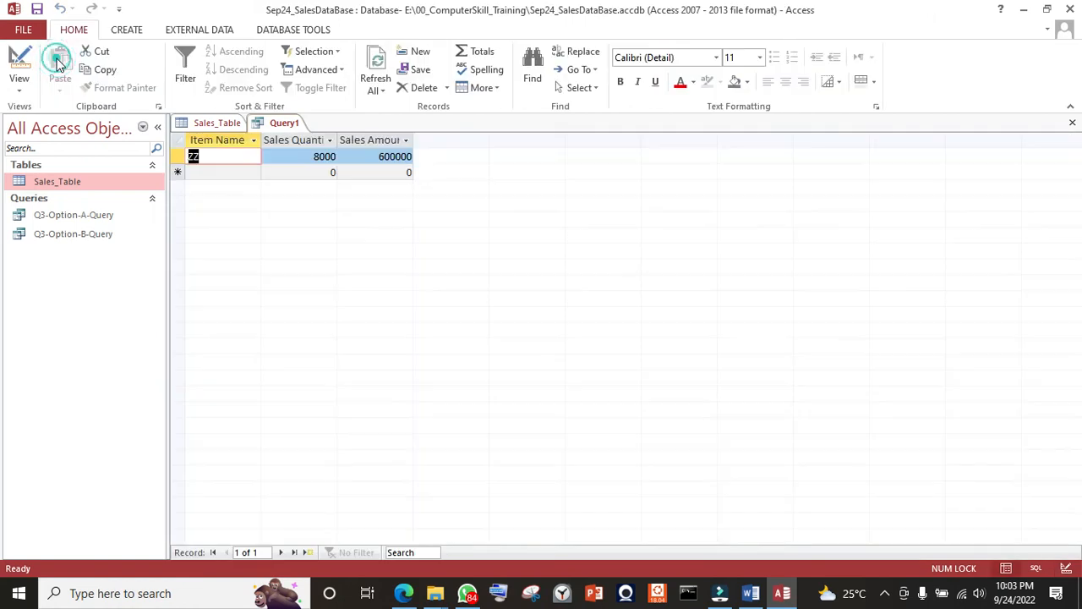
click(233, 172)
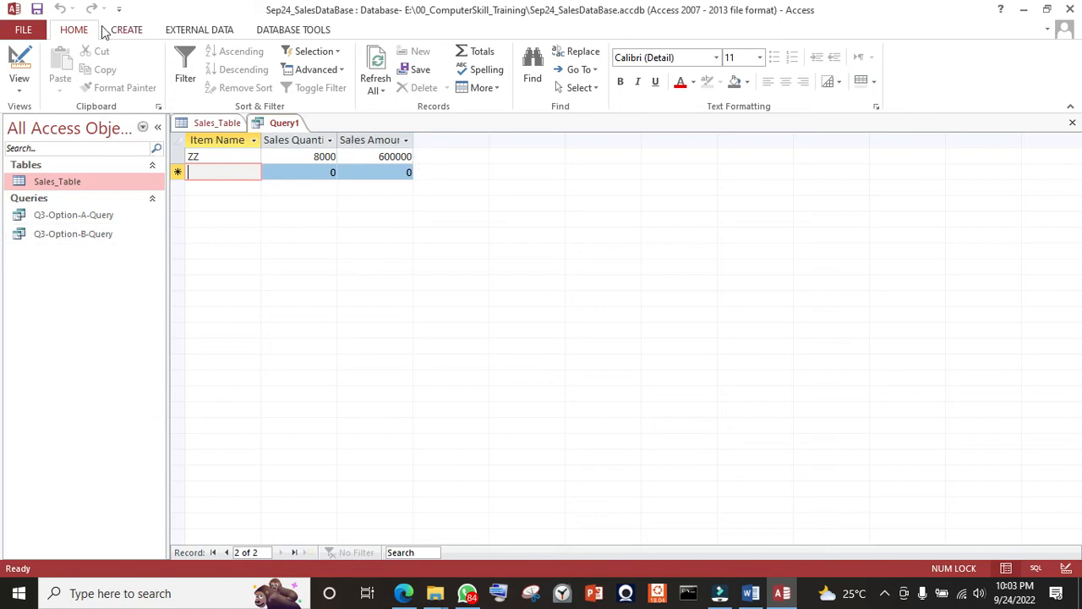
- Save the minimum Sales Amount query as Q3-Option-C-Query
click(37, 10)
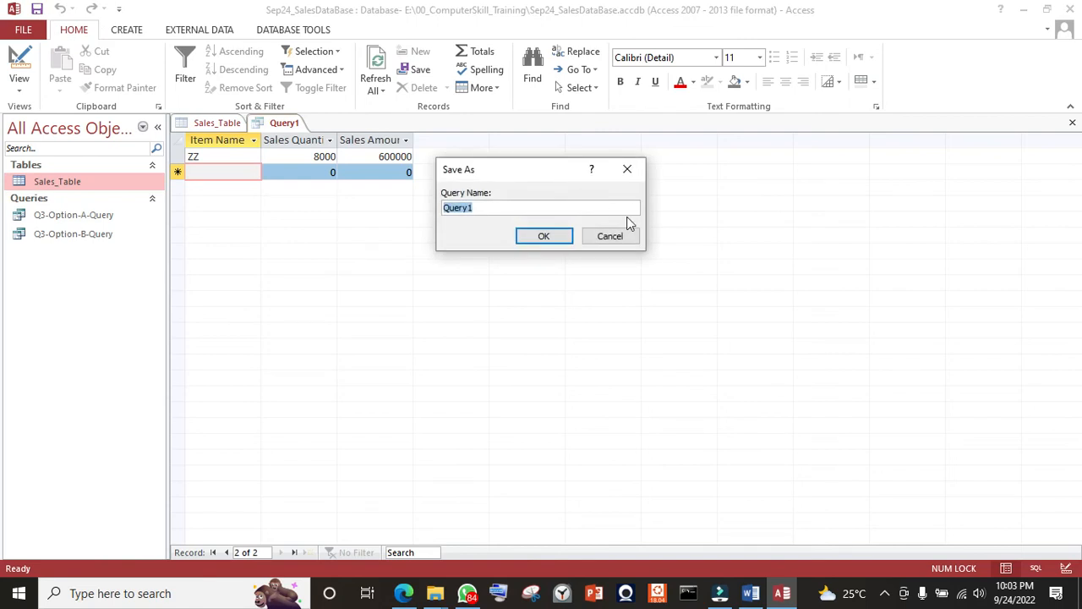
text(Q3)
click(545, 234)
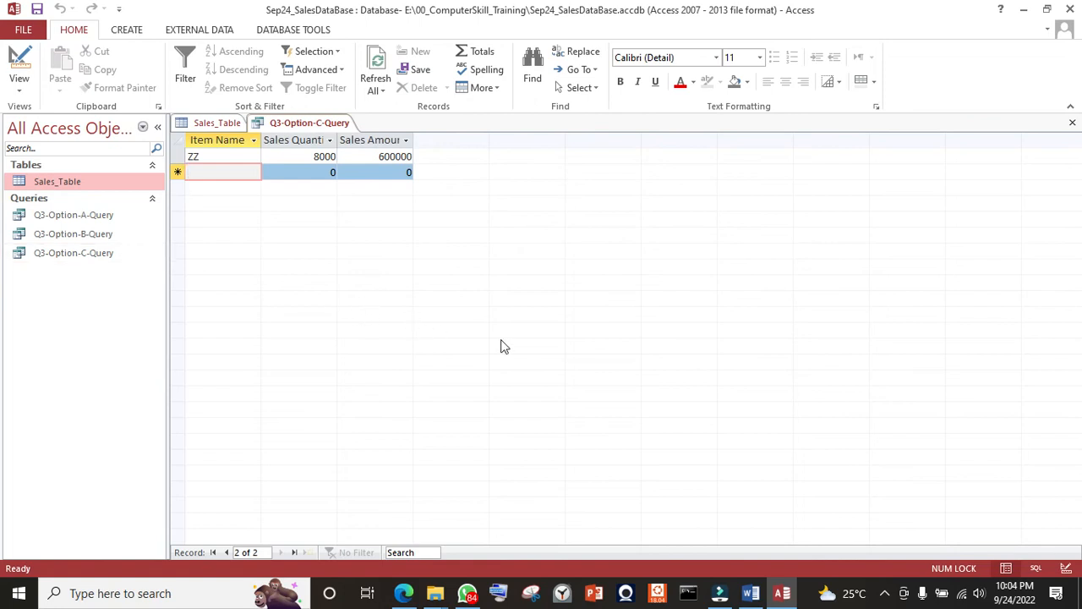
- Read part (e) of question 3 in the Word document and return to Access
key(alt+Tab)
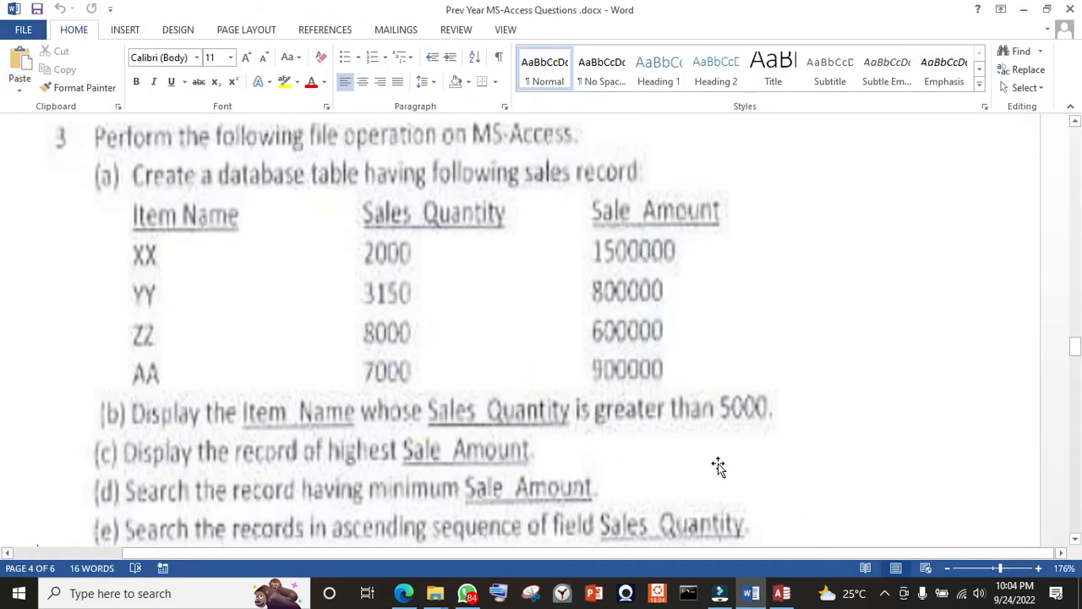
scroll(710, 478, down, 1)
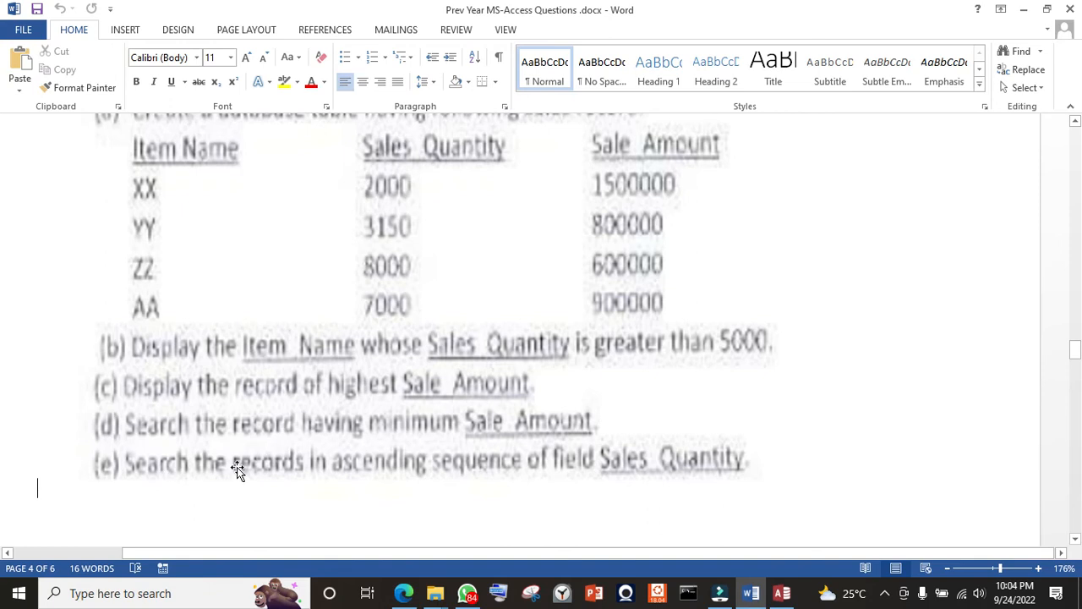
key(alt+Tab)
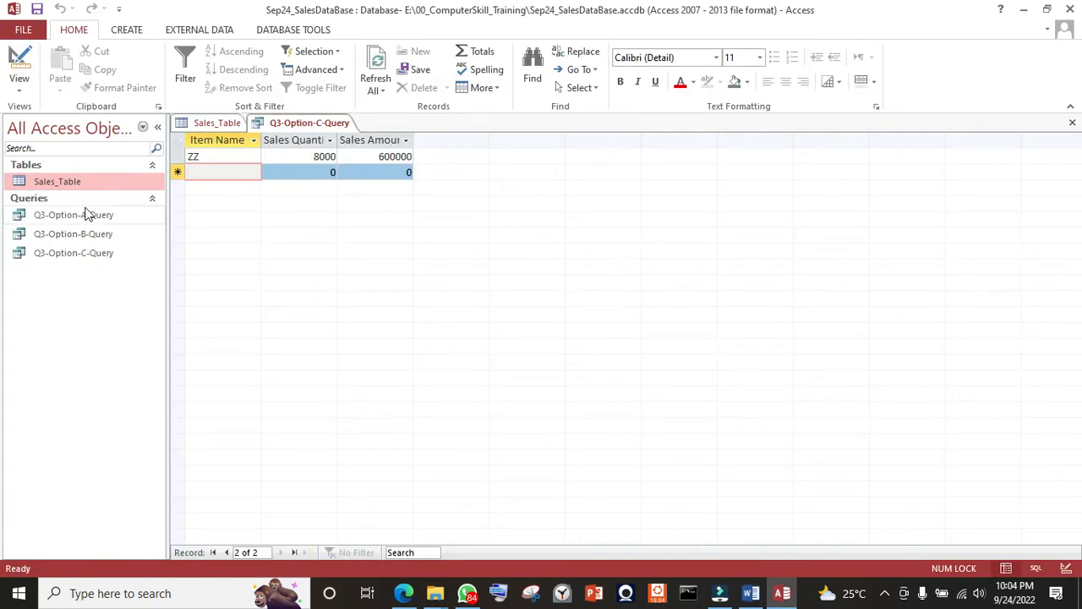
- Close Q3-Option-C-Query and create another query in design view based on Sales_Table
click(130, 31)
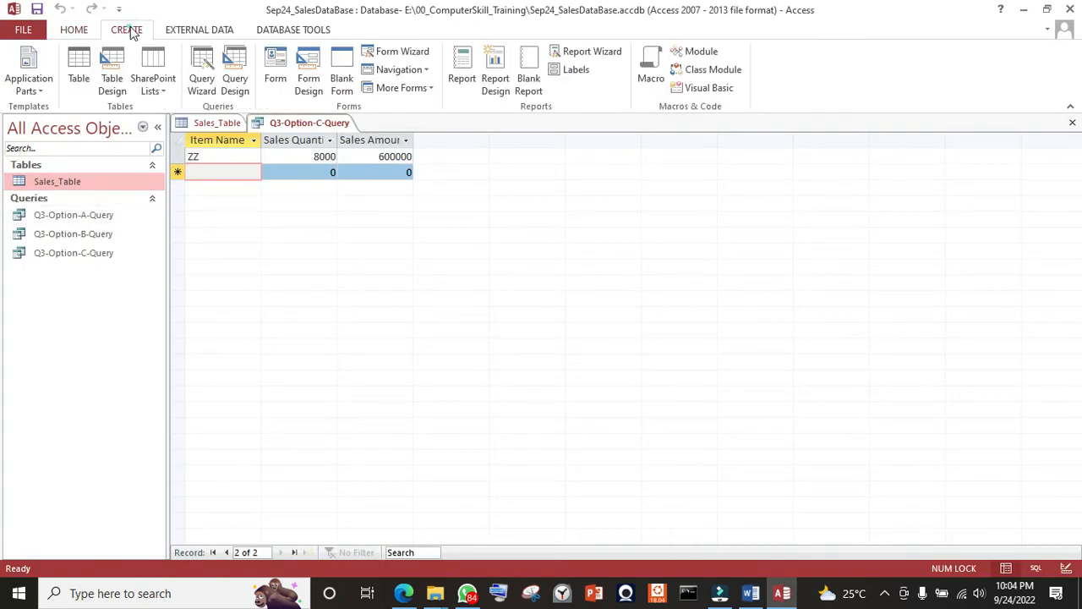
right_click(345, 127)
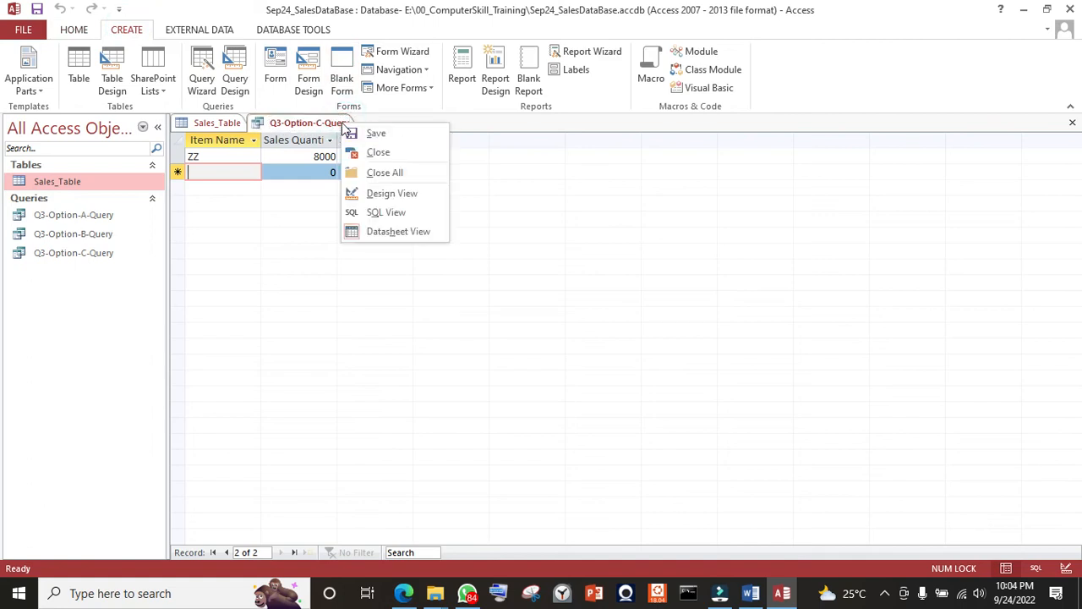
click(390, 153)
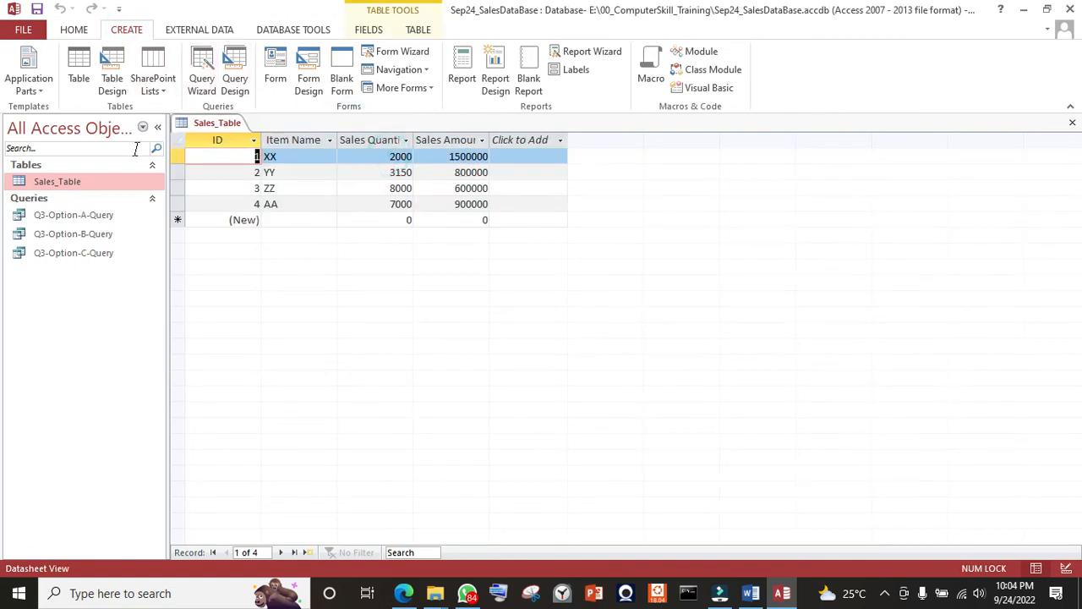
click(121, 32)
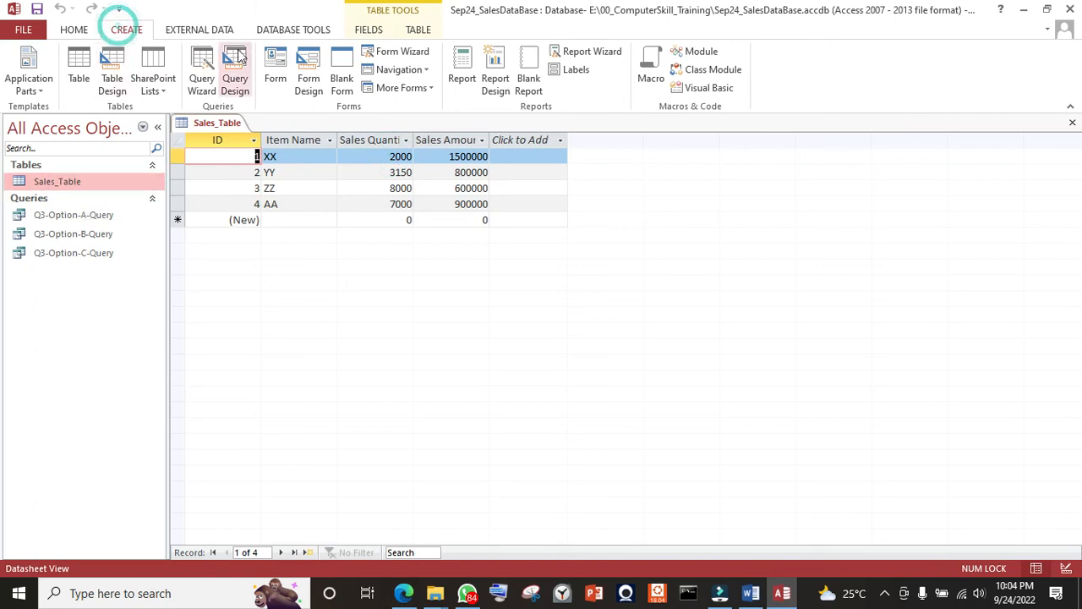
click(236, 68)
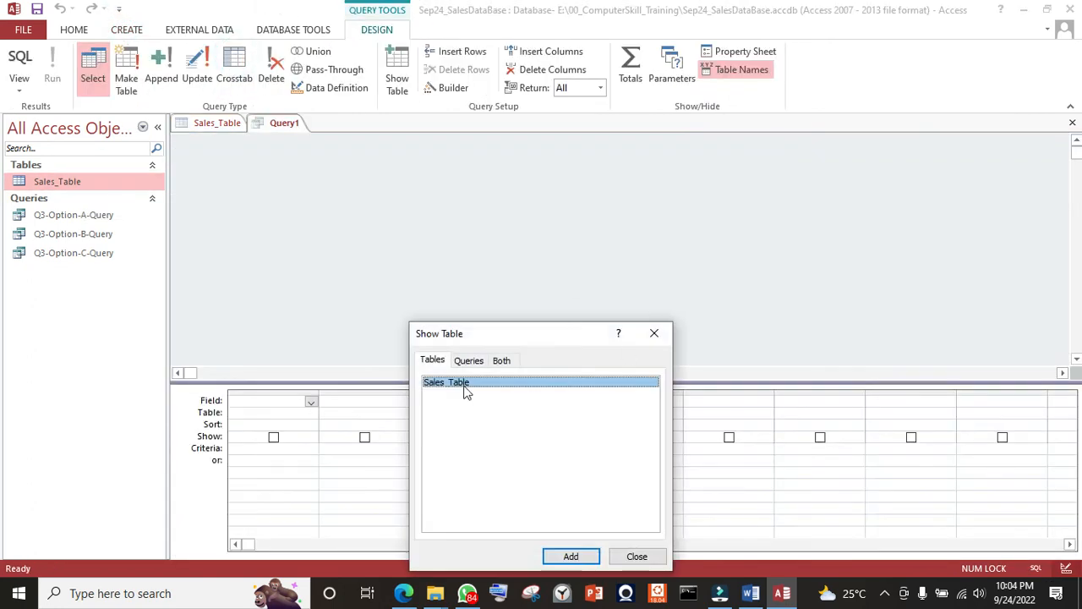
click(570, 555)
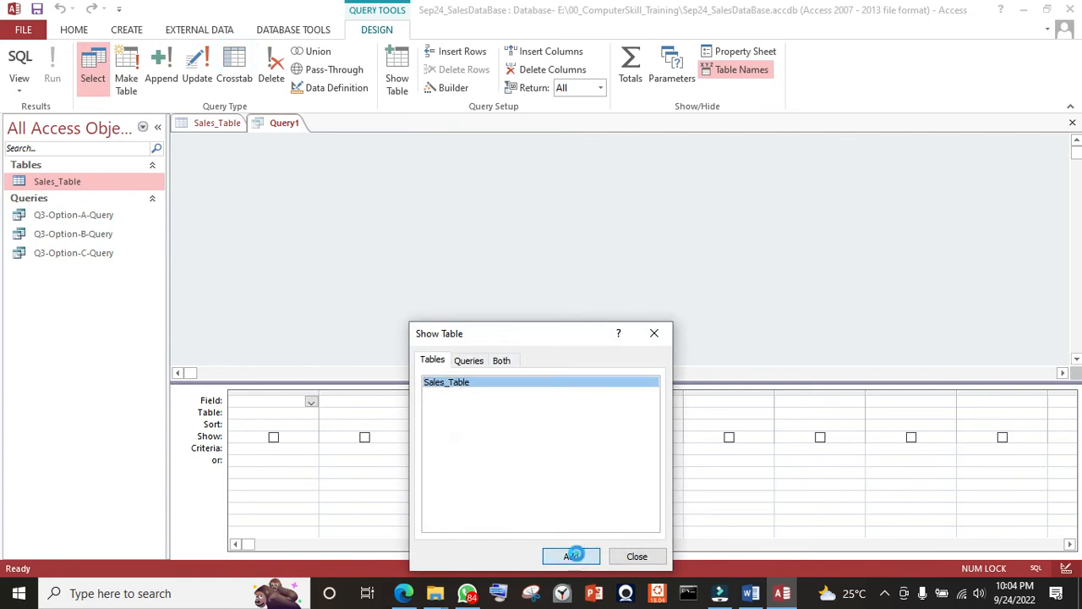
click(636, 555)
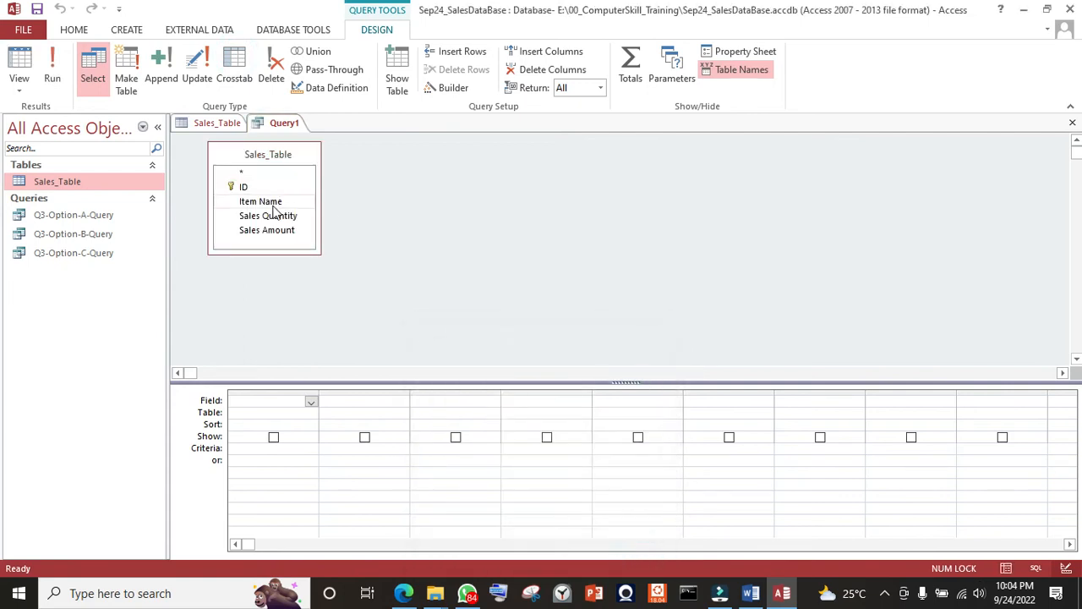
- Add Item Name, Sales Quantity and Sales Amount to the new query and recheck part (e) in Word
double_click(272, 203)
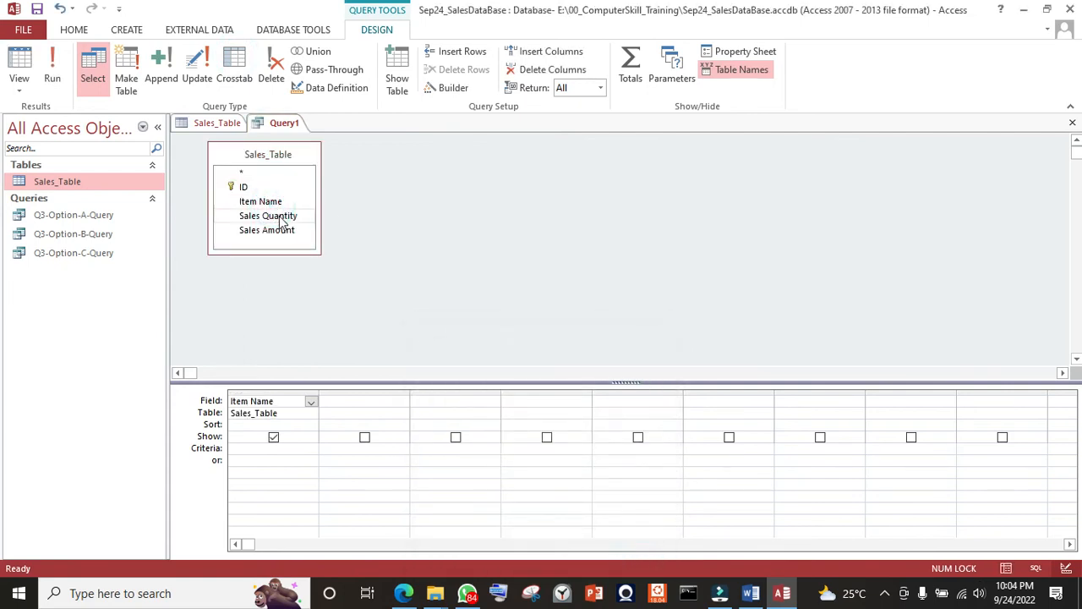
double_click(277, 216)
double_click(277, 230)
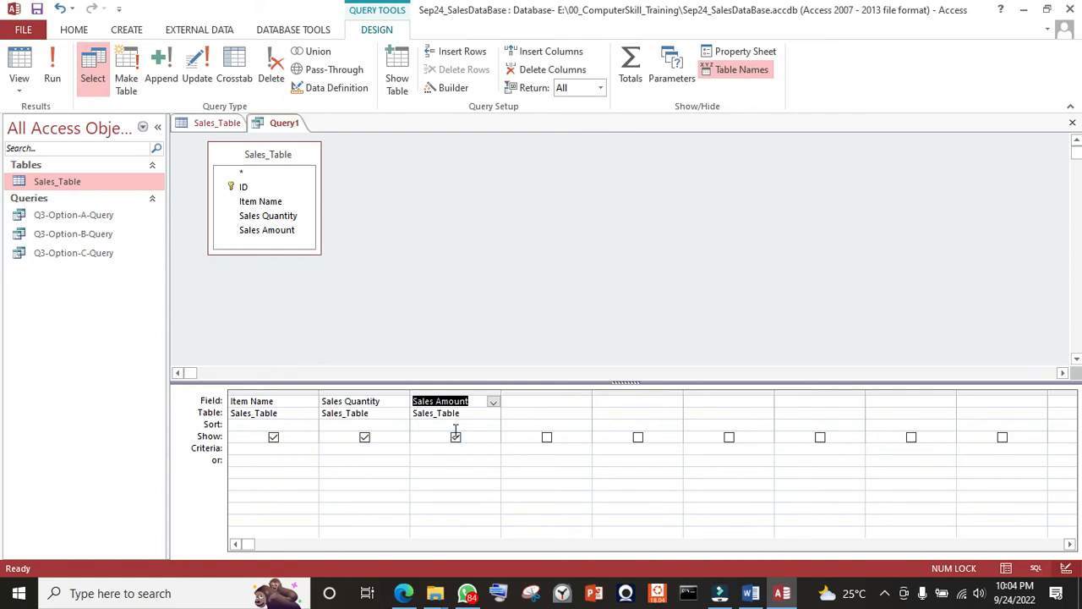
key(alt+Tab)
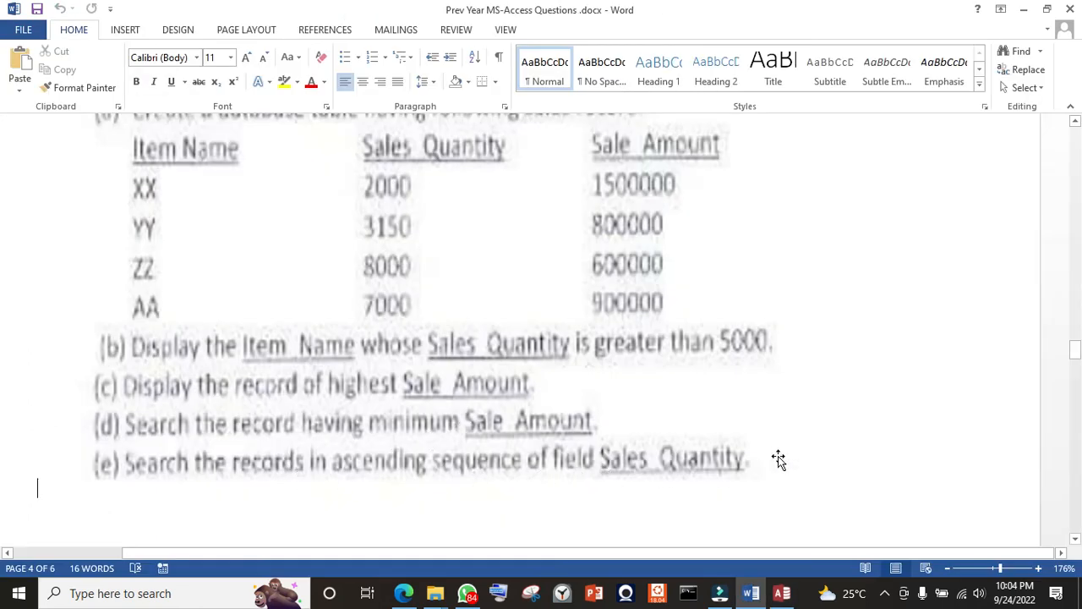
- Switch back to Access and sort the new query by Sales Quantity in ascending order
key(alt+Tab)
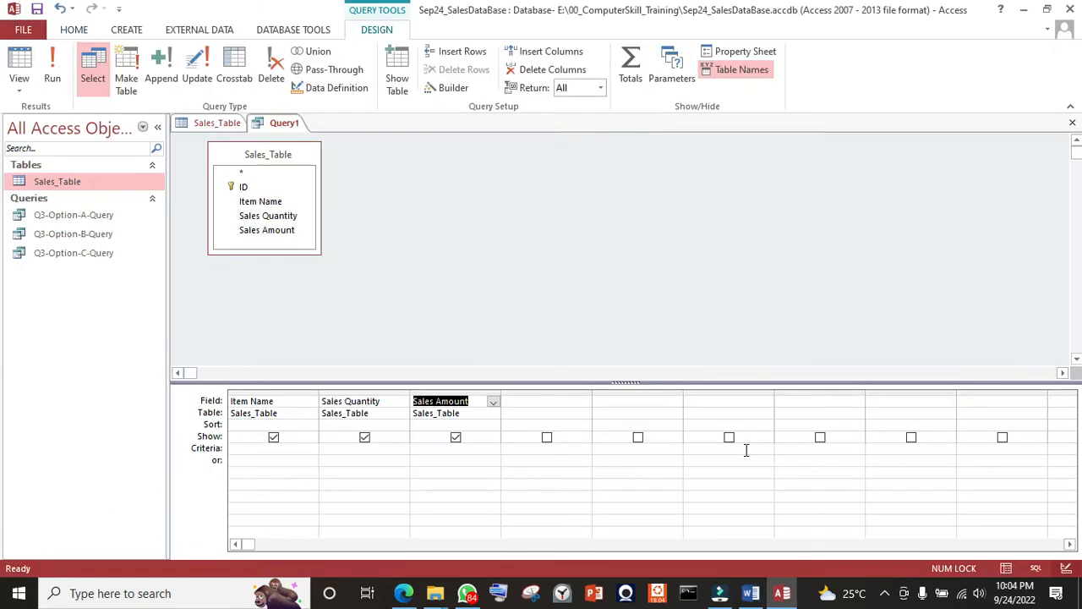
click(354, 425)
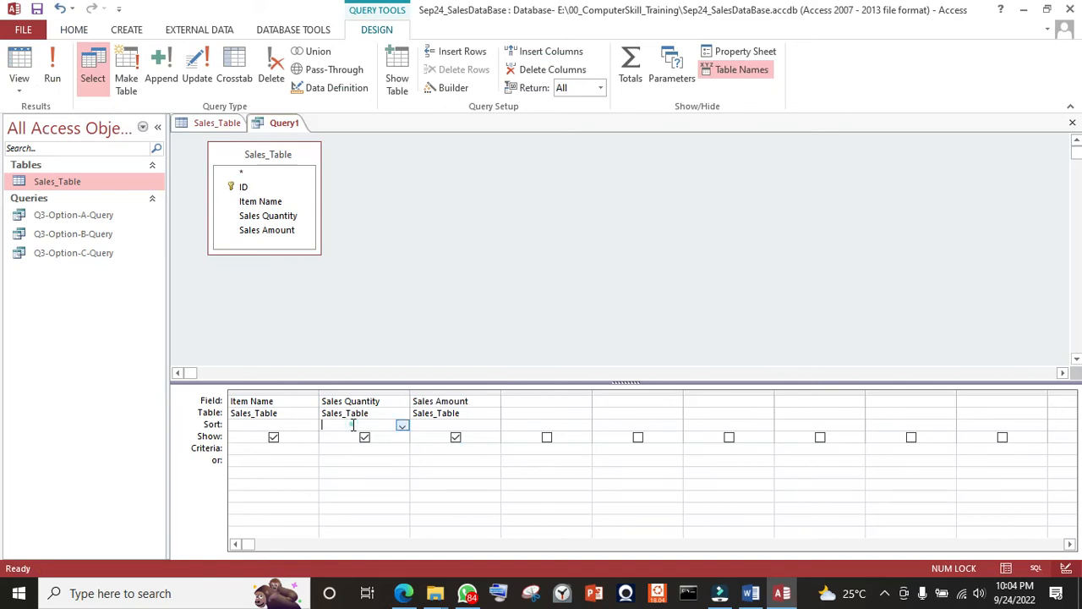
click(403, 426)
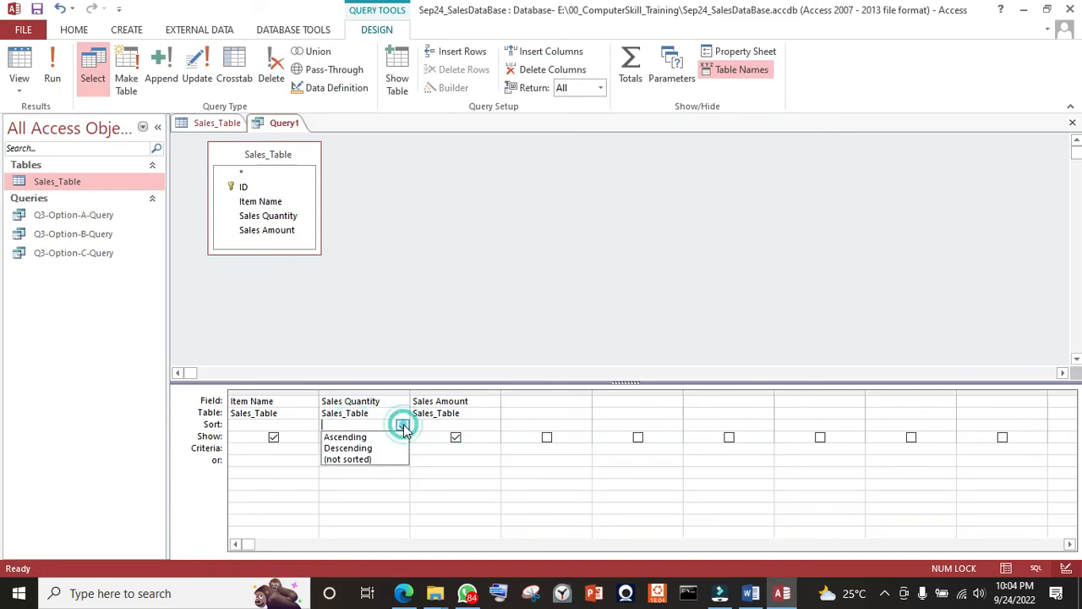
click(362, 437)
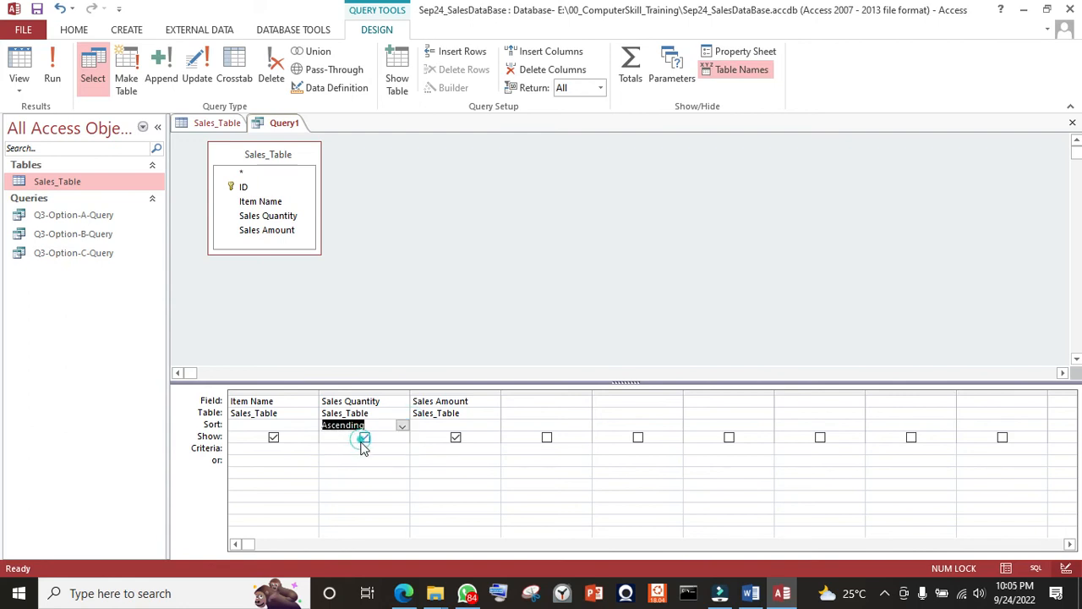
click(365, 451)
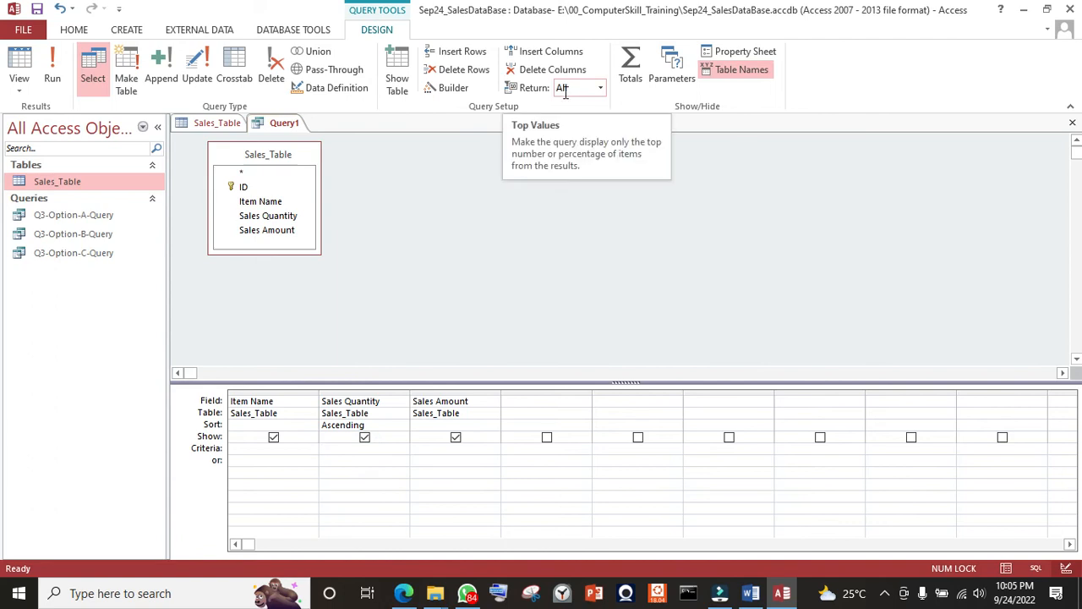
- Review the SQL statement of the ascending Sales Quantity query and run the query
click(1037, 568)
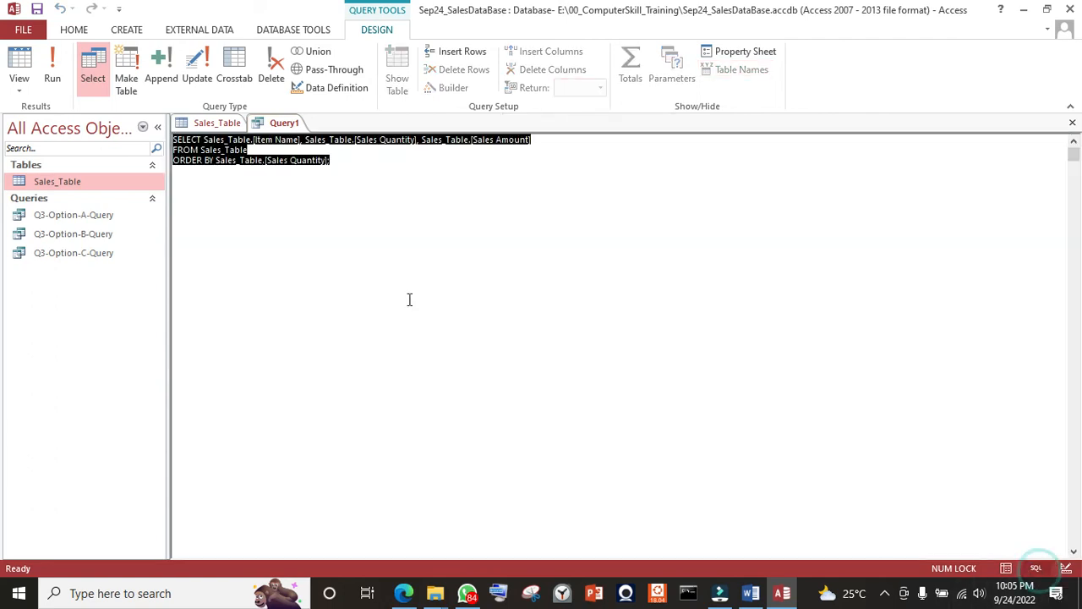
click(344, 209)
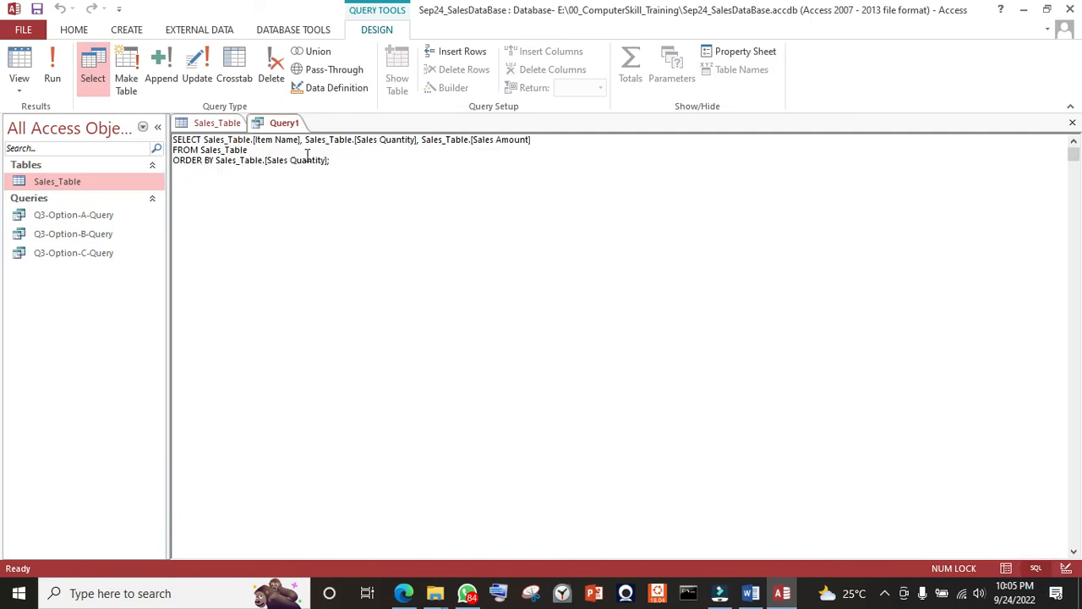
click(51, 68)
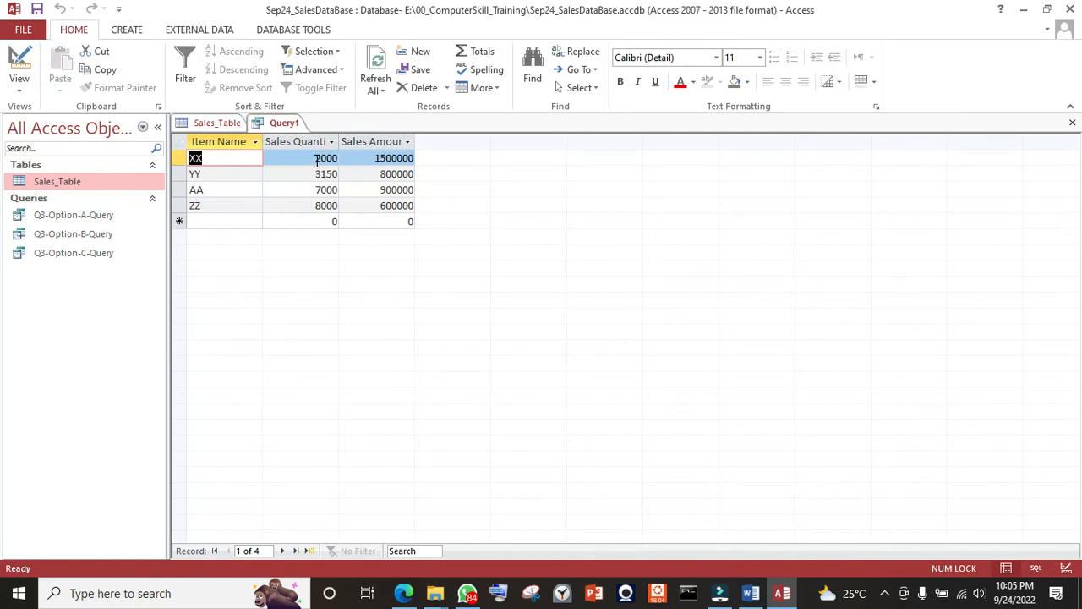
- Save the ascending Sales Quantity query as Q3-Option-D-Query
click(37, 8)
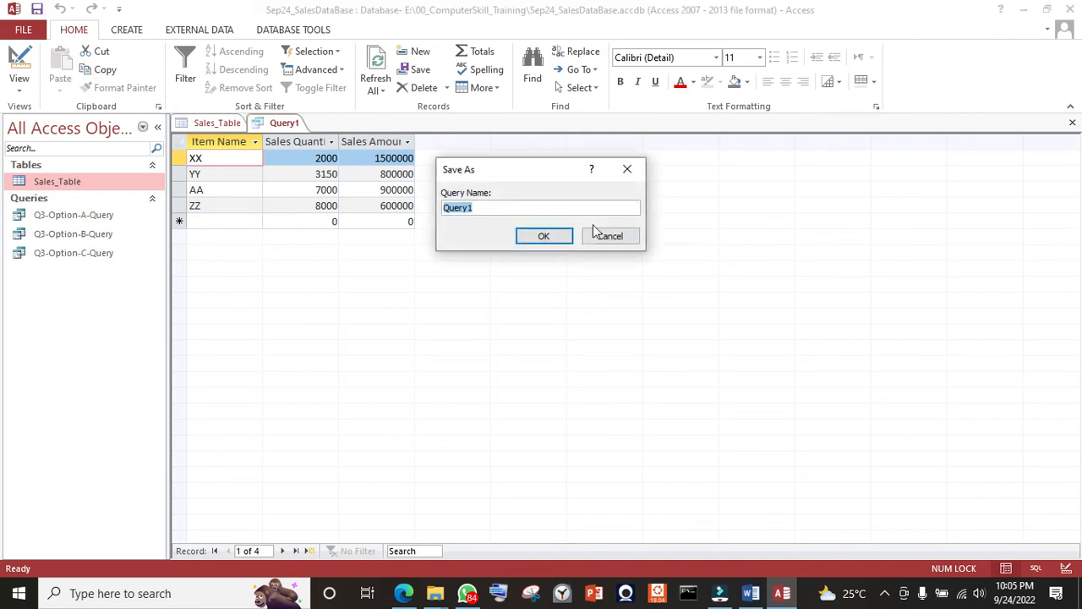
text(Q3-Option-D-)
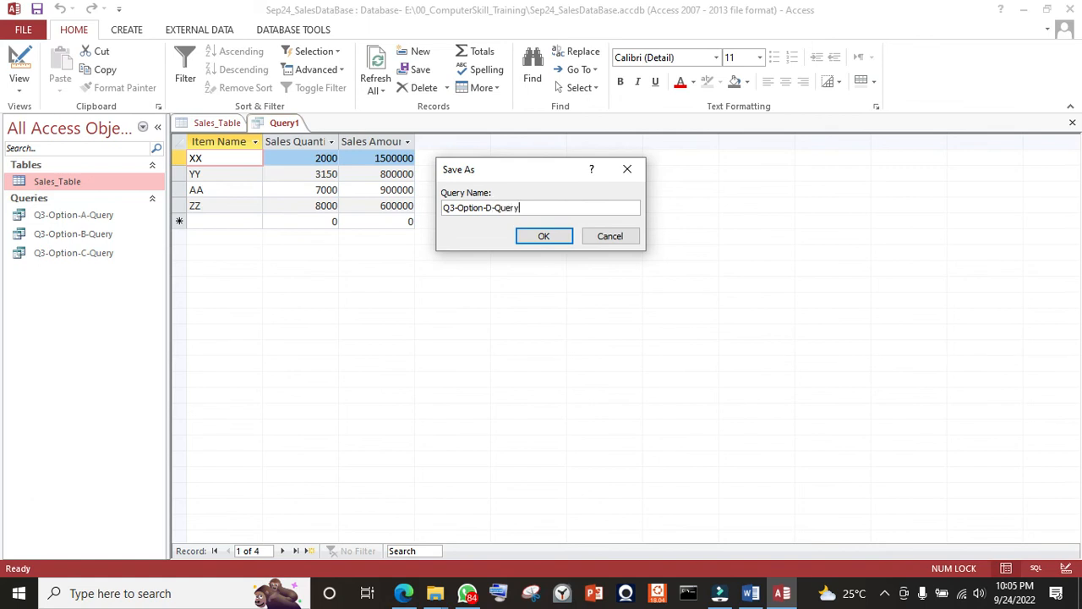
click(545, 241)
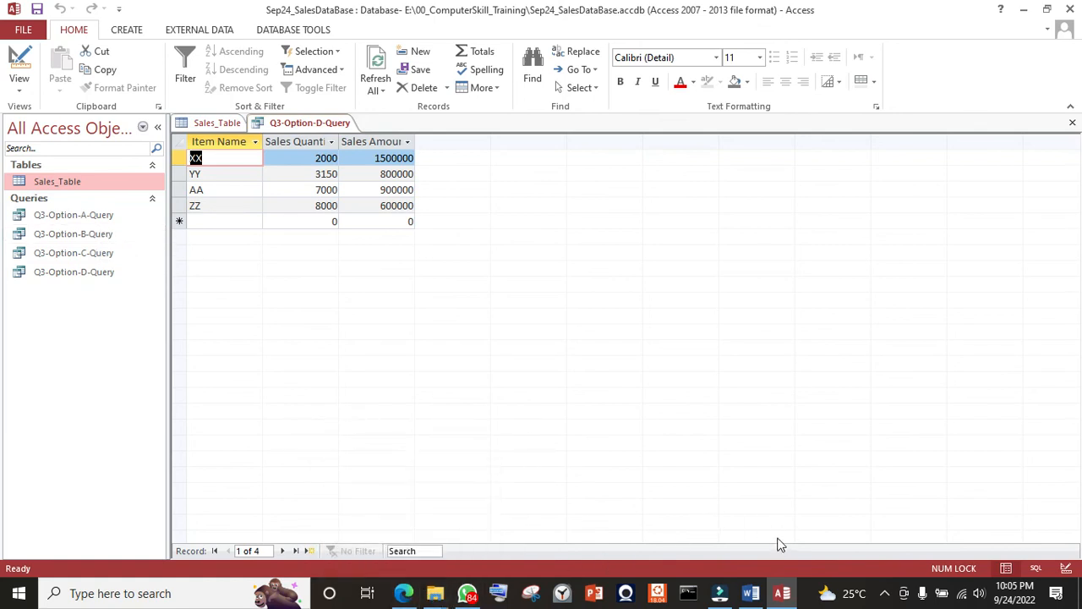
- Switch to the ASO Skill Test 2019 question paper in Edge and read question 4's Access task and its required table structure
click(783, 595)
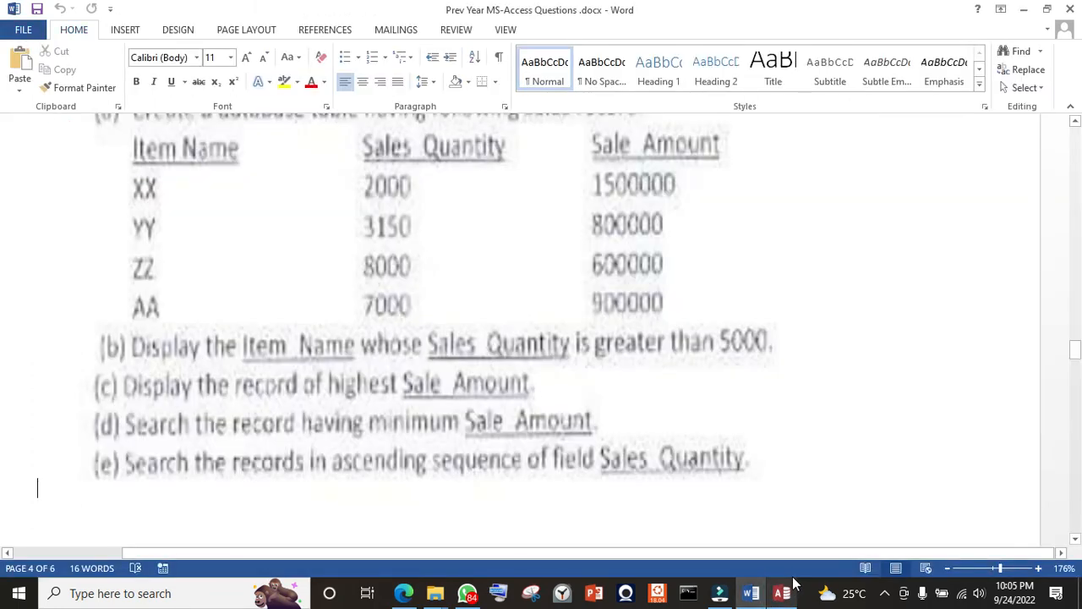
mouse_move(431, 602)
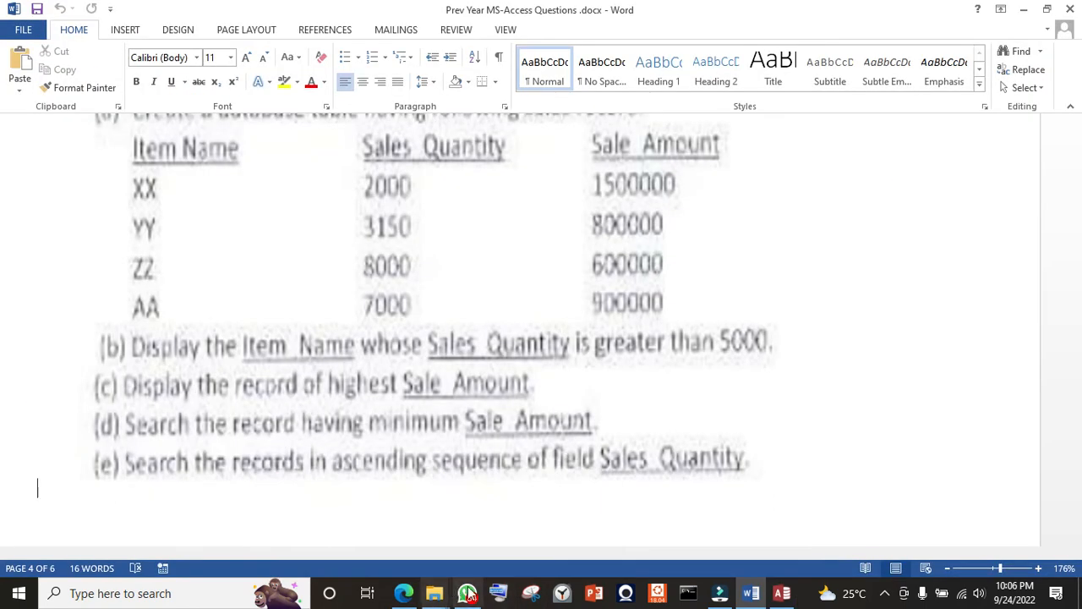
click(753, 594)
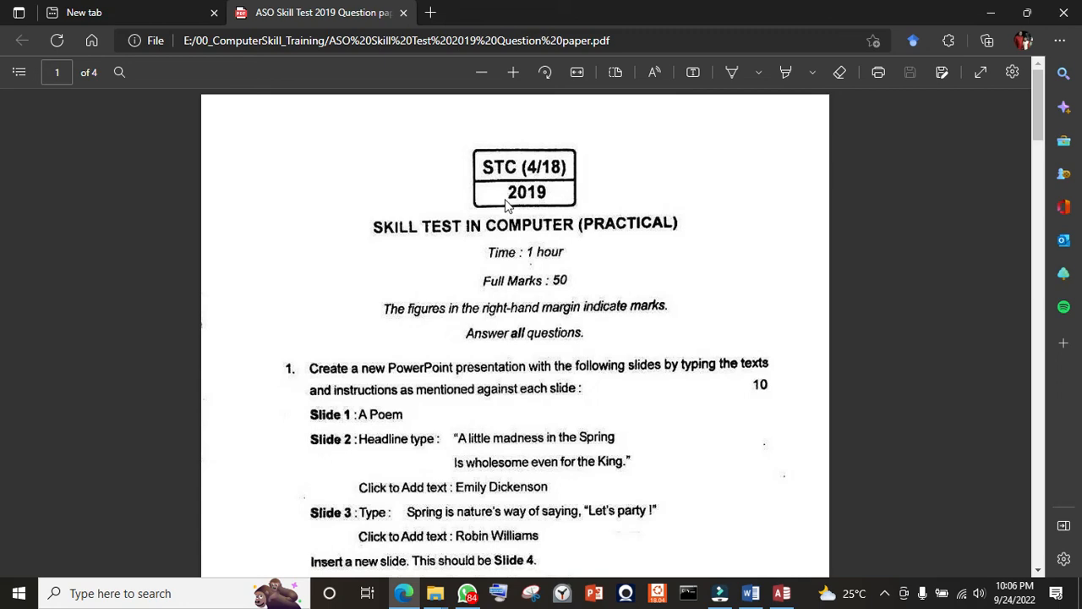
scroll(634, 391, down, 15)
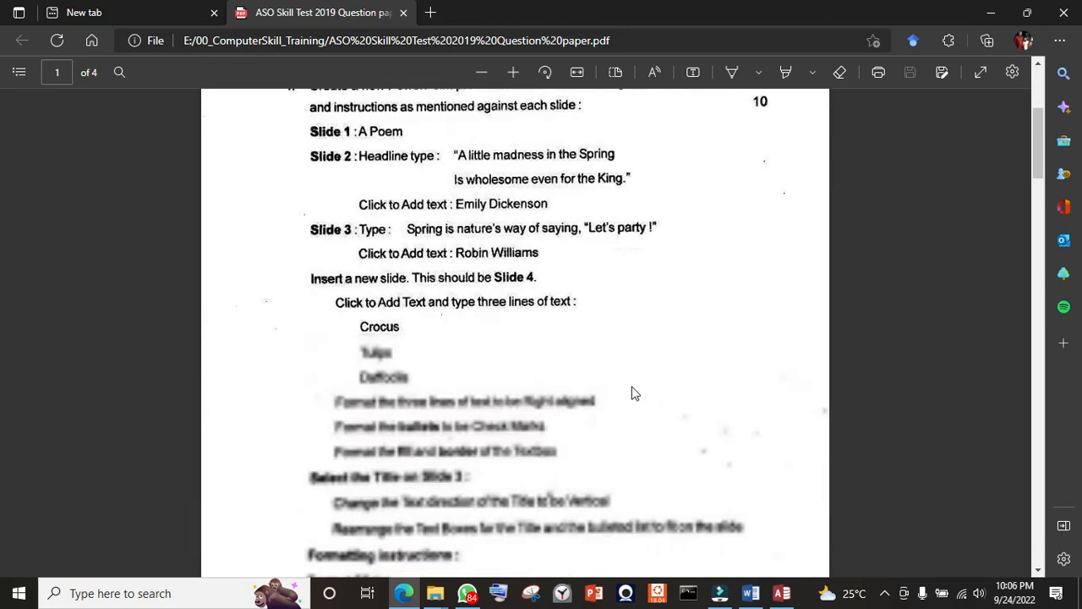
scroll(636, 410, down, 10)
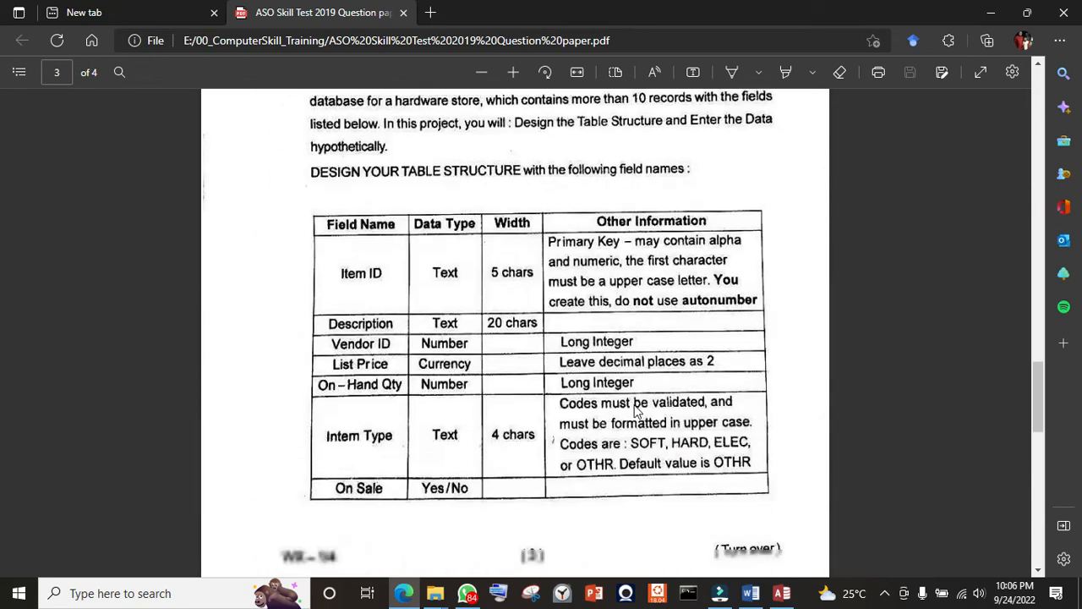
scroll(636, 410, up, 3)
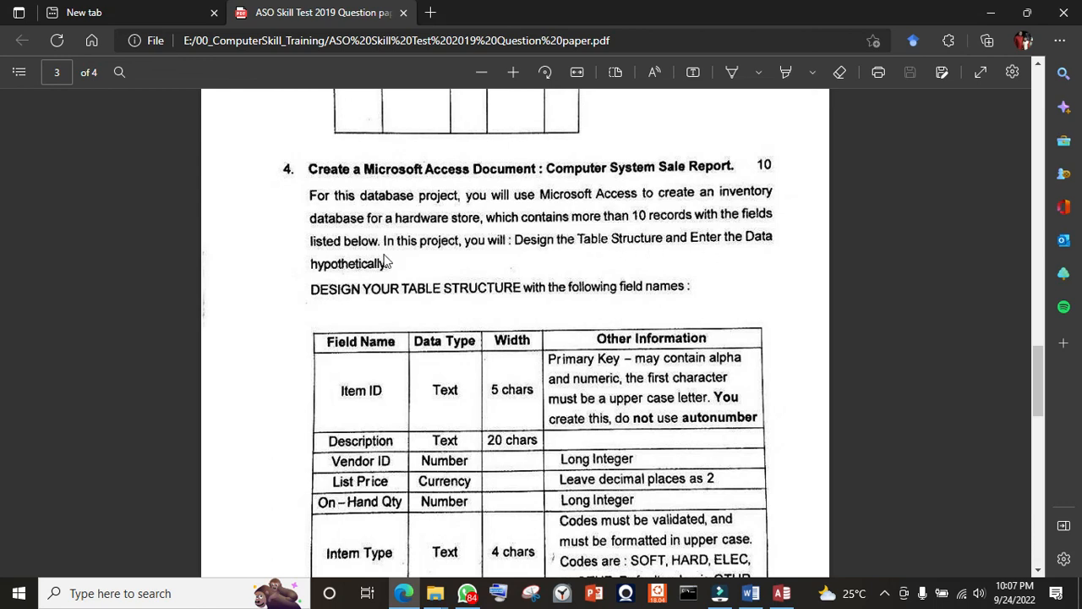
scroll(433, 234, down, 1)
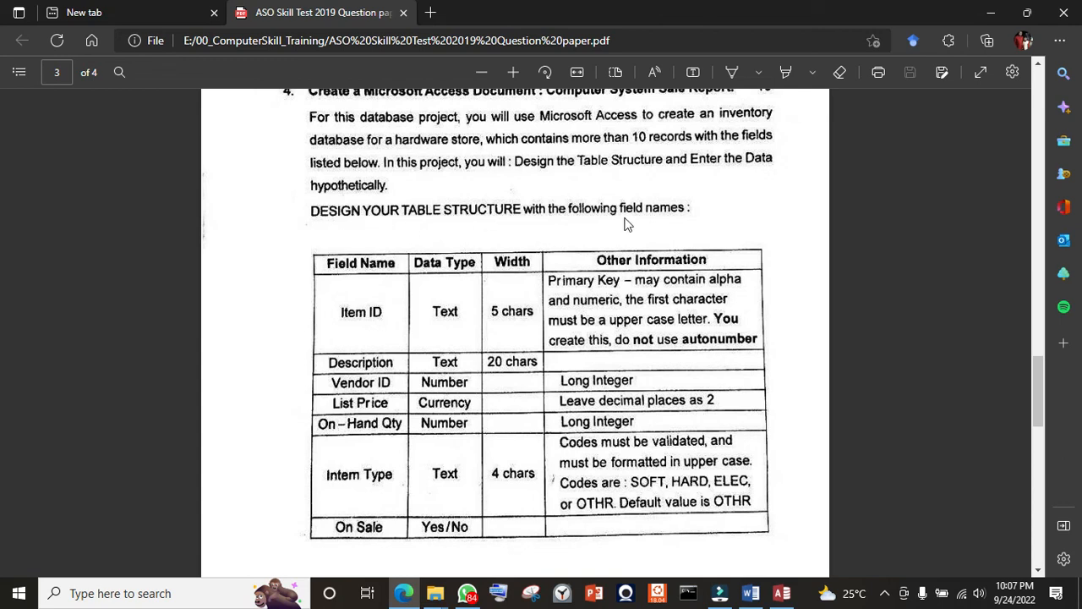
scroll(689, 234, down, 2)
scroll(589, 244, up, 1)
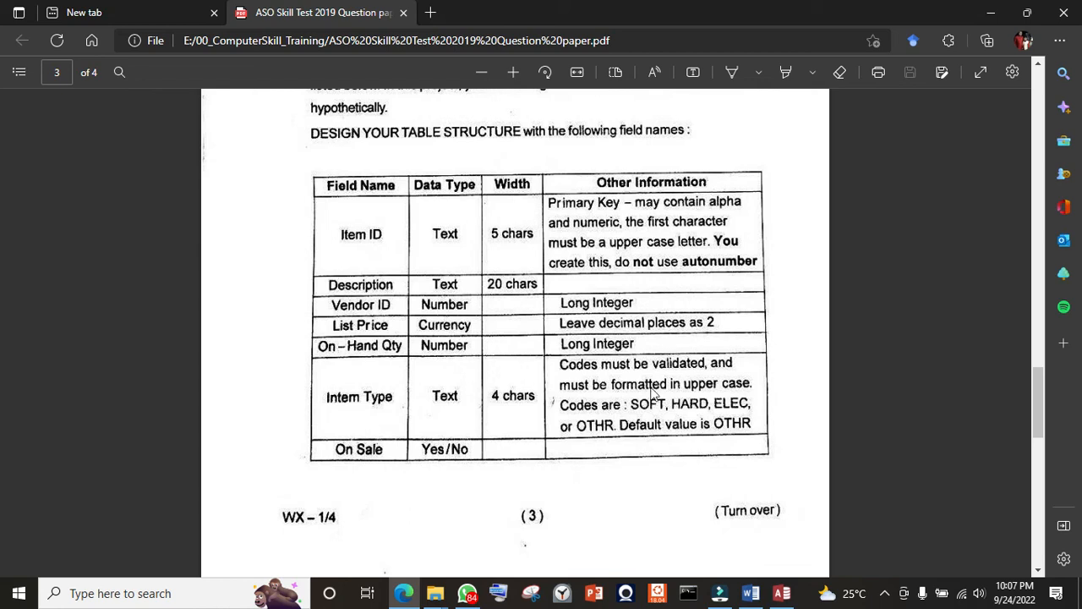
- Read the hints for question 4 on page 4 about creating the Inventory database and its table in Design View
scroll(652, 397, down, 5)
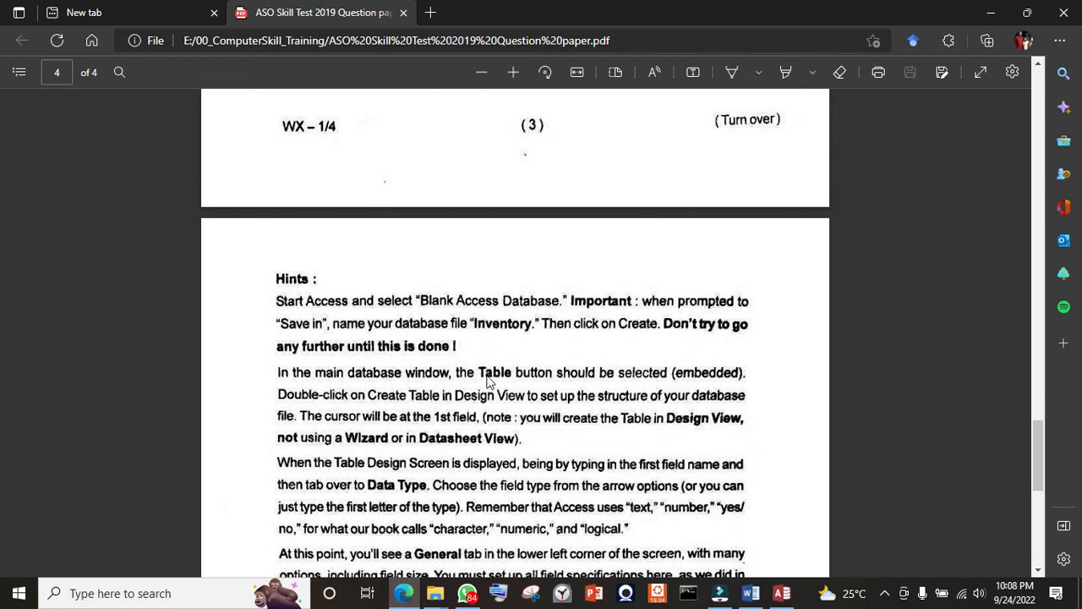
scroll(701, 404, down, 1)
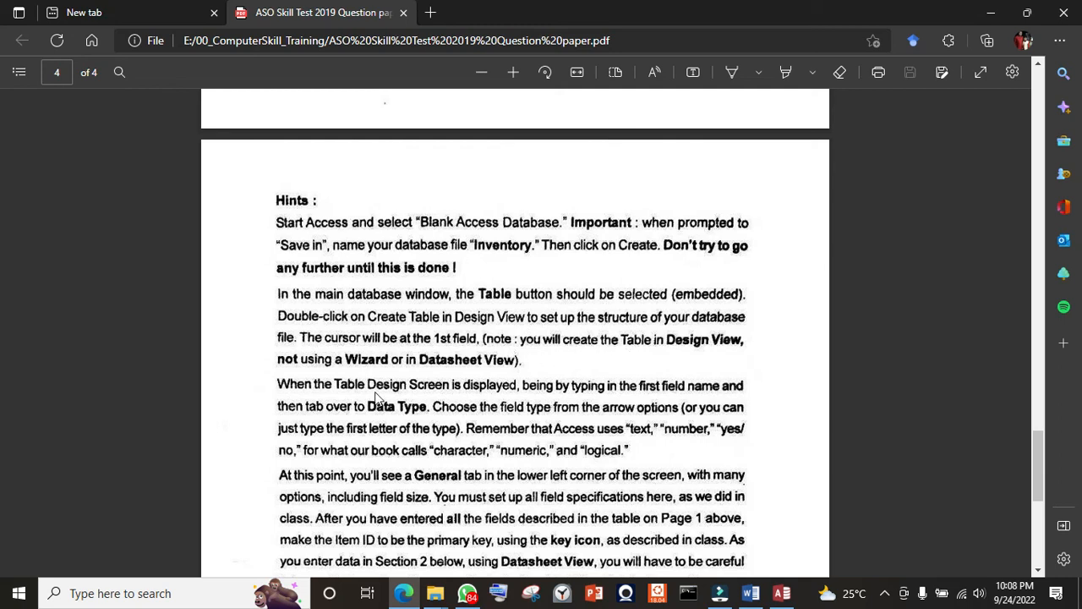
scroll(600, 407, down, 3)
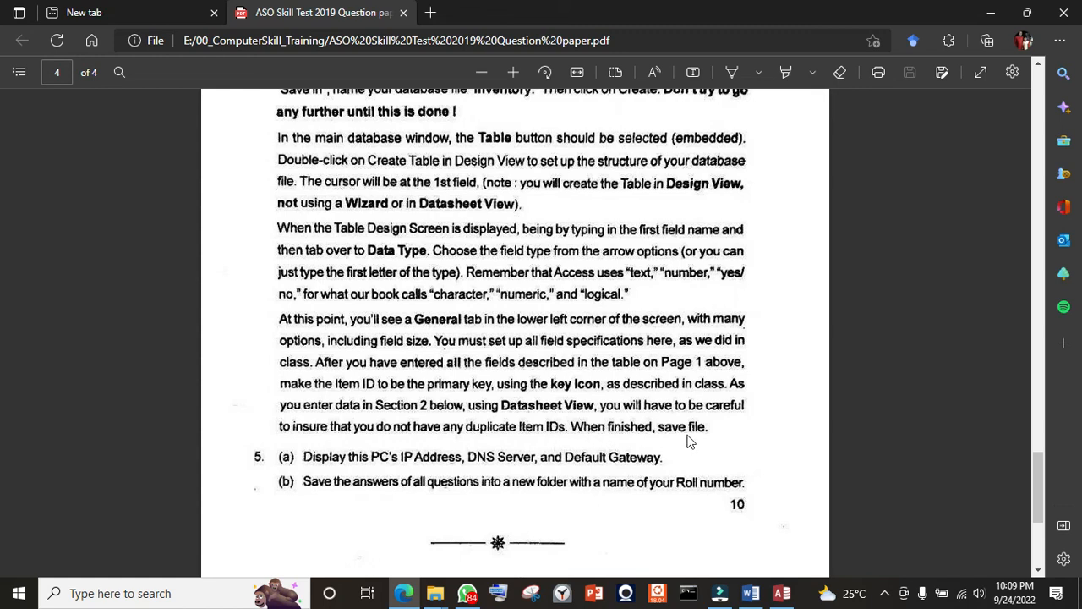
scroll(684, 435, up, 1)
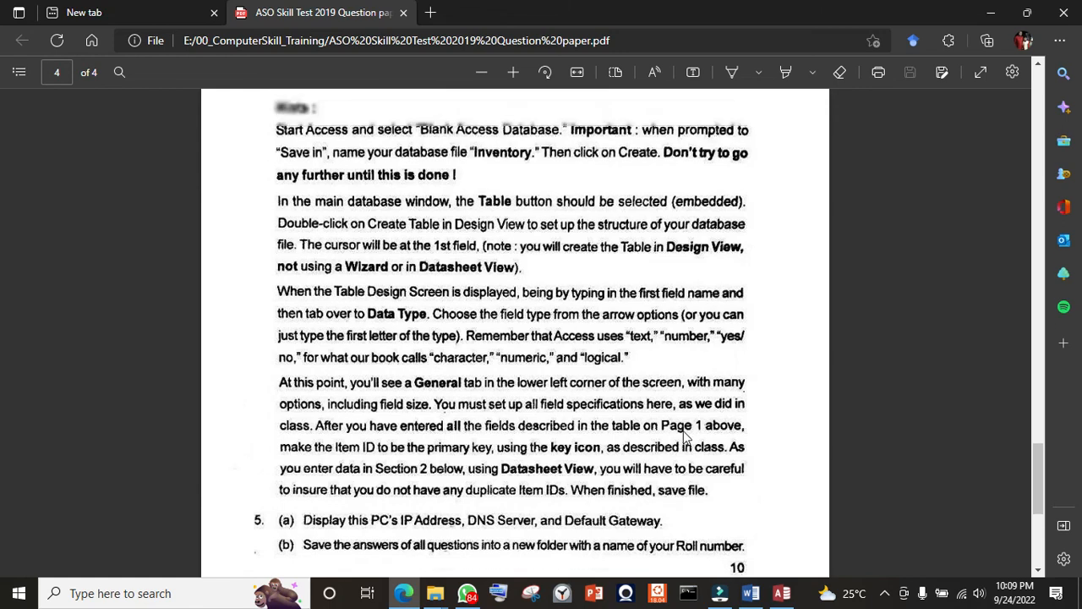